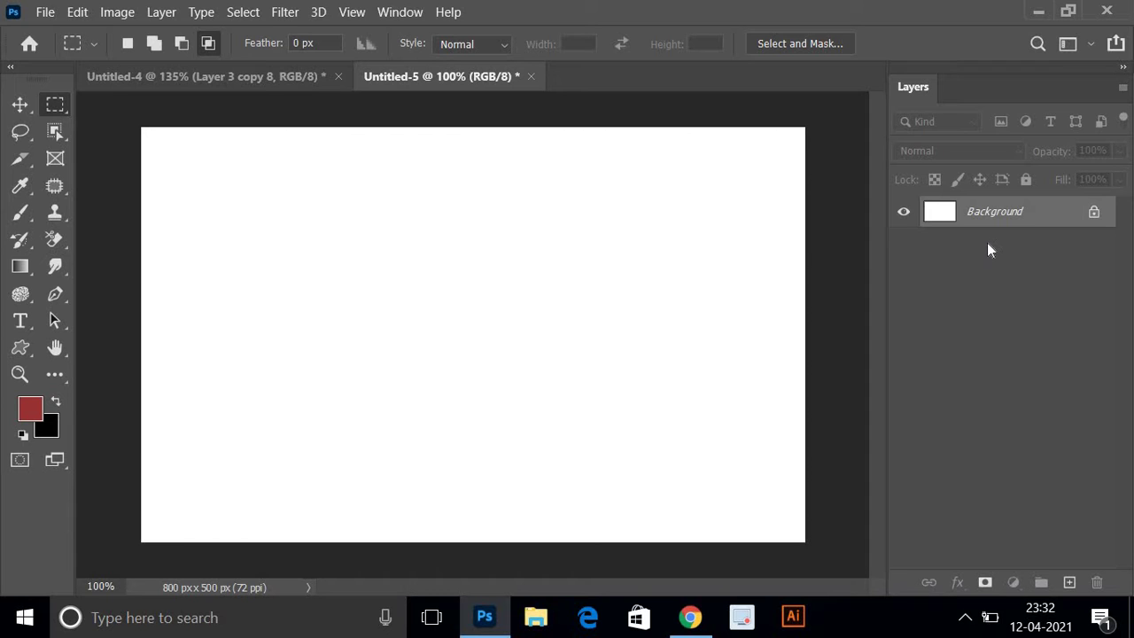
# Add Layer 1 and Layer 2 above a hidden Background, and marquee a rectangle on Layer 2.
pyautogui.hotkey('ctrl', 'shift', 'alt', 'n')
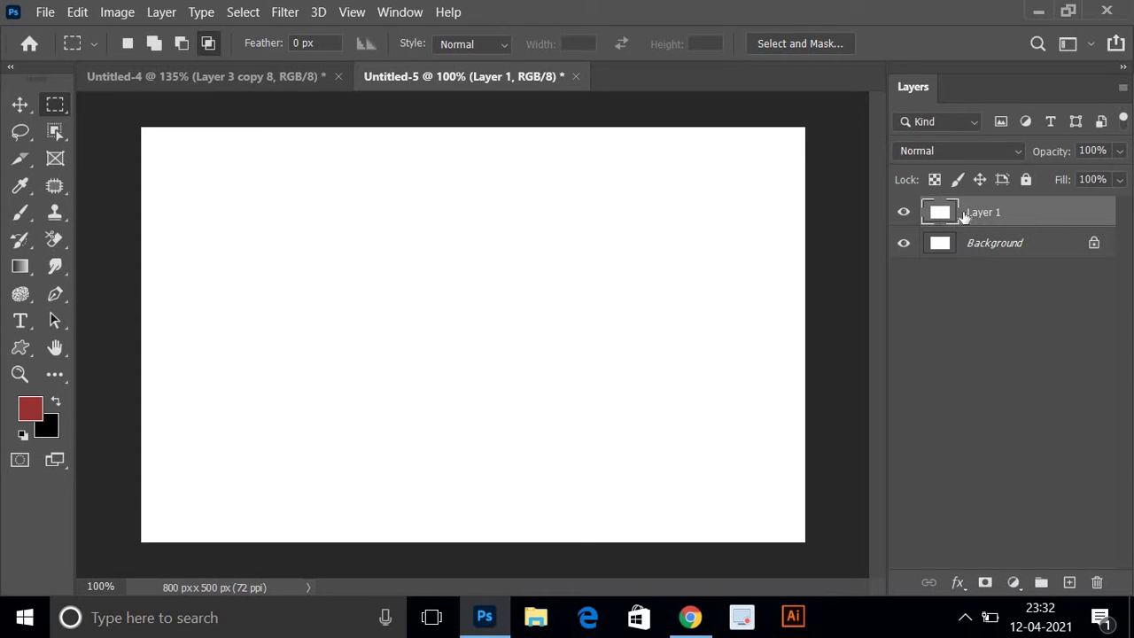
pyautogui.click(904, 244)
pyautogui.click(1070, 583)
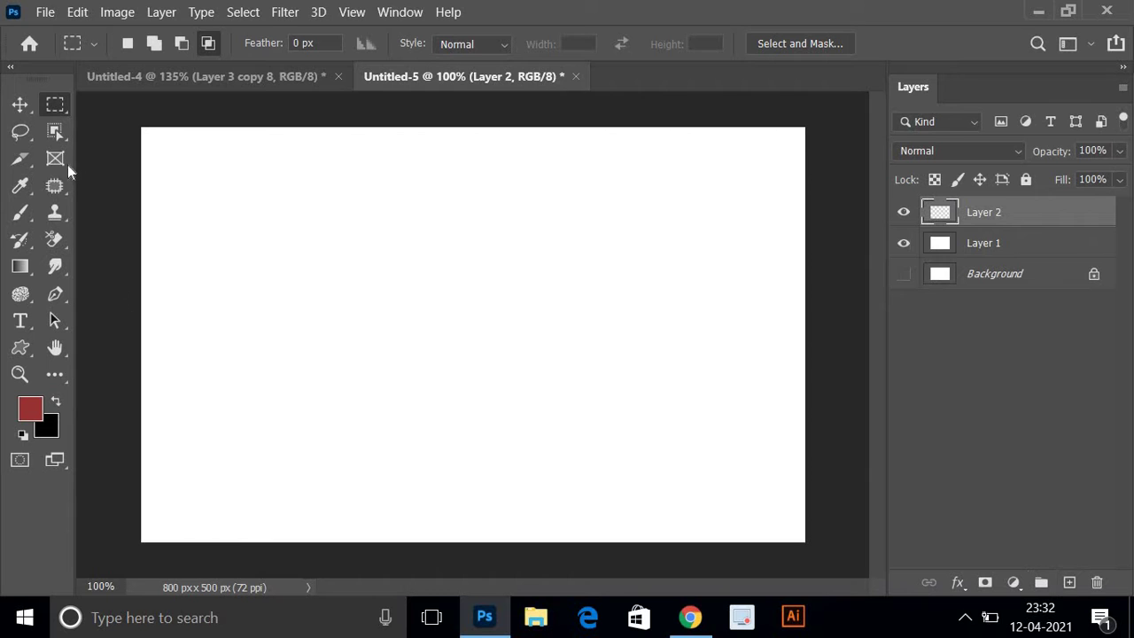
pyautogui.moveTo(302, 192)
pyautogui.mouseDown()
pyautogui.moveTo(449, 334)
pyautogui.moveTo(438, 344)
pyautogui.mouseUp()
# Fill the rectangle with foreground red, deselect it, and move it toward the upper left.
pyautogui.hotkey('alt', 'BackSpace')
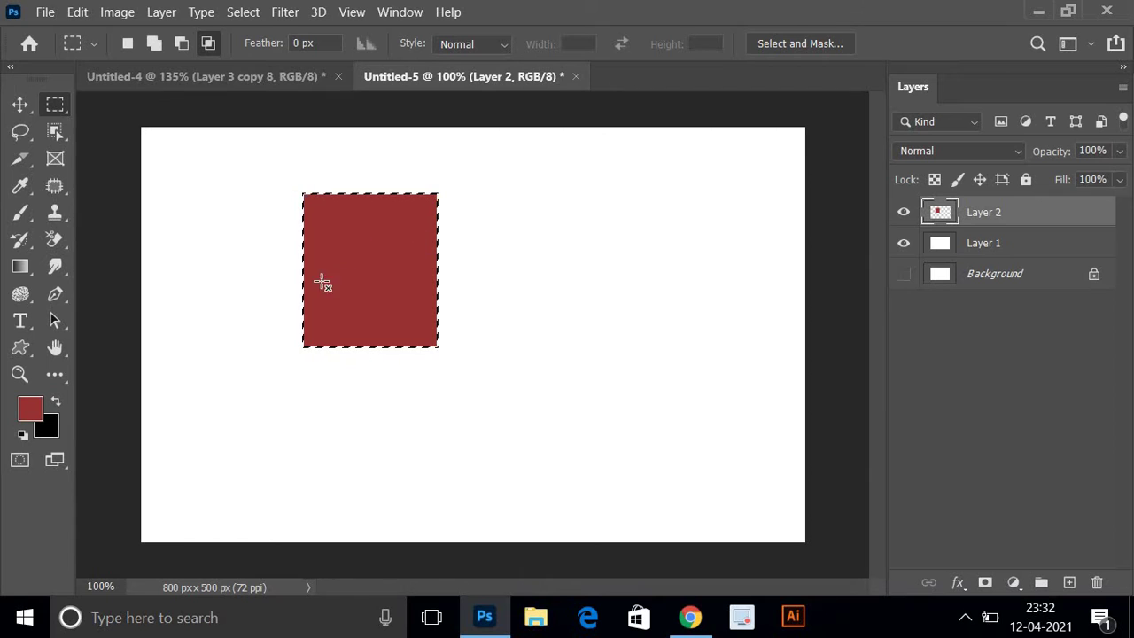
pyautogui.click(19, 104)
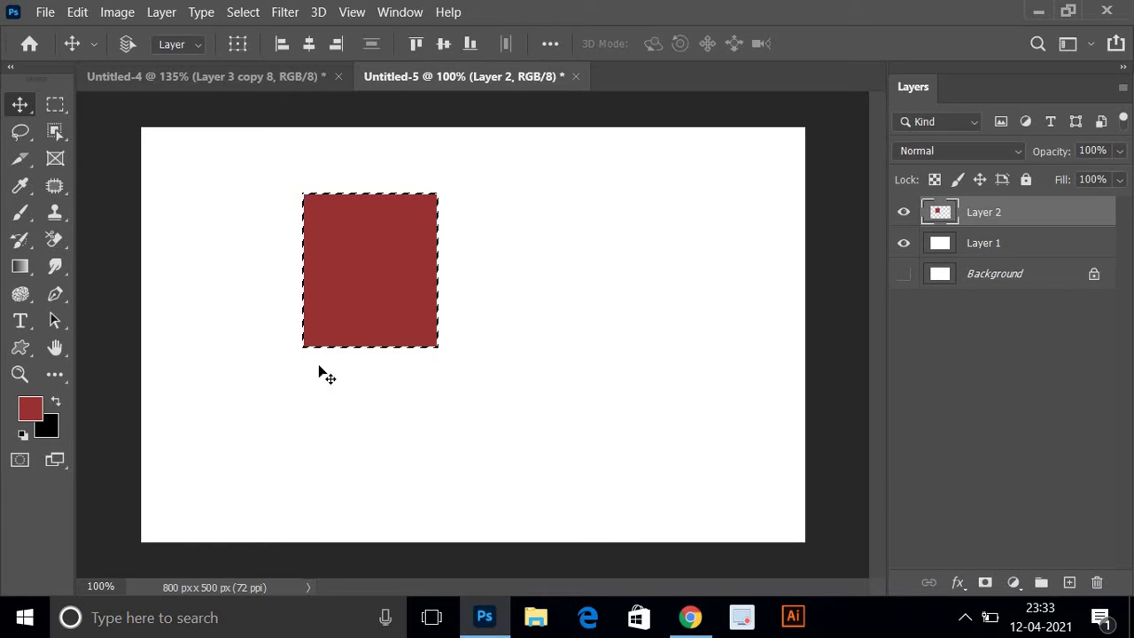
pyautogui.press('ctrl')
pyautogui.hotkey('ctrl', 'd')
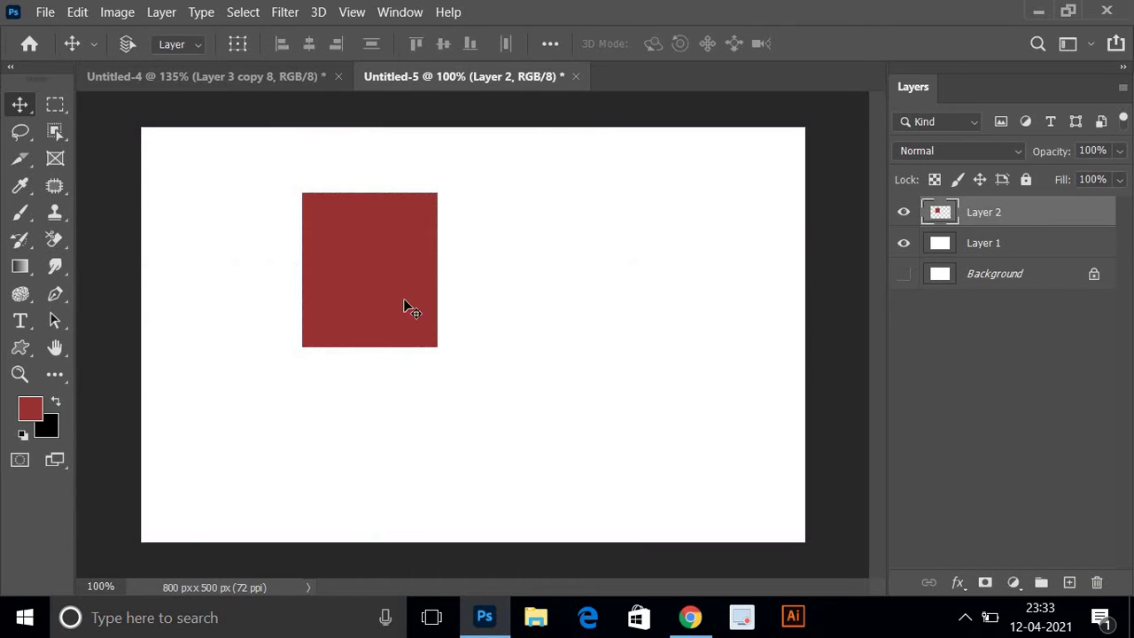
pyautogui.moveTo(365, 297)
pyautogui.mouseDown()
pyautogui.moveTo(428, 327)
pyautogui.moveTo(330, 295)
pyautogui.moveTo(327, 308)
pyautogui.mouseUp()
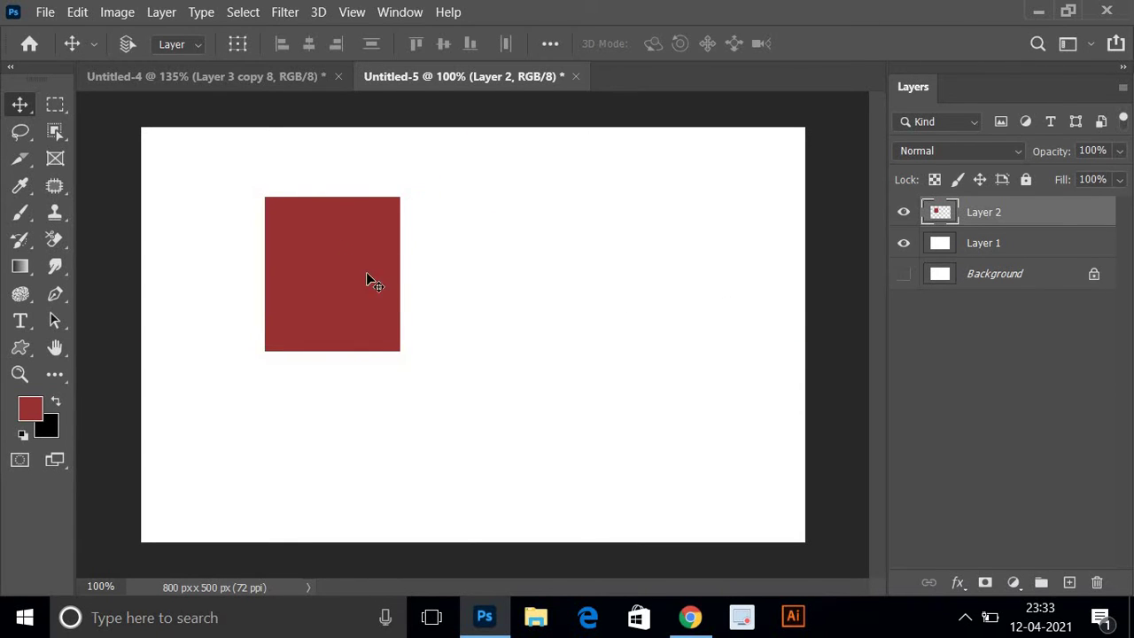
pyautogui.moveTo(376, 293); pyautogui.dragTo(384, 294)
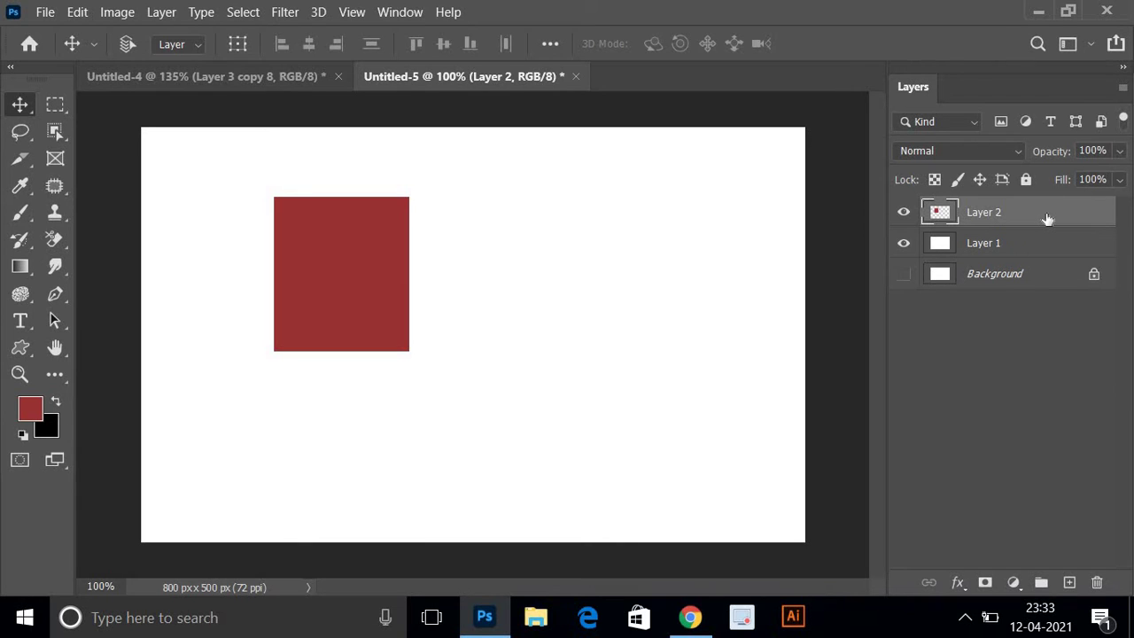
# Open Layer 2's Layer Style and enable Bevel & Emboss.
pyautogui.doubleClick(1047, 218)
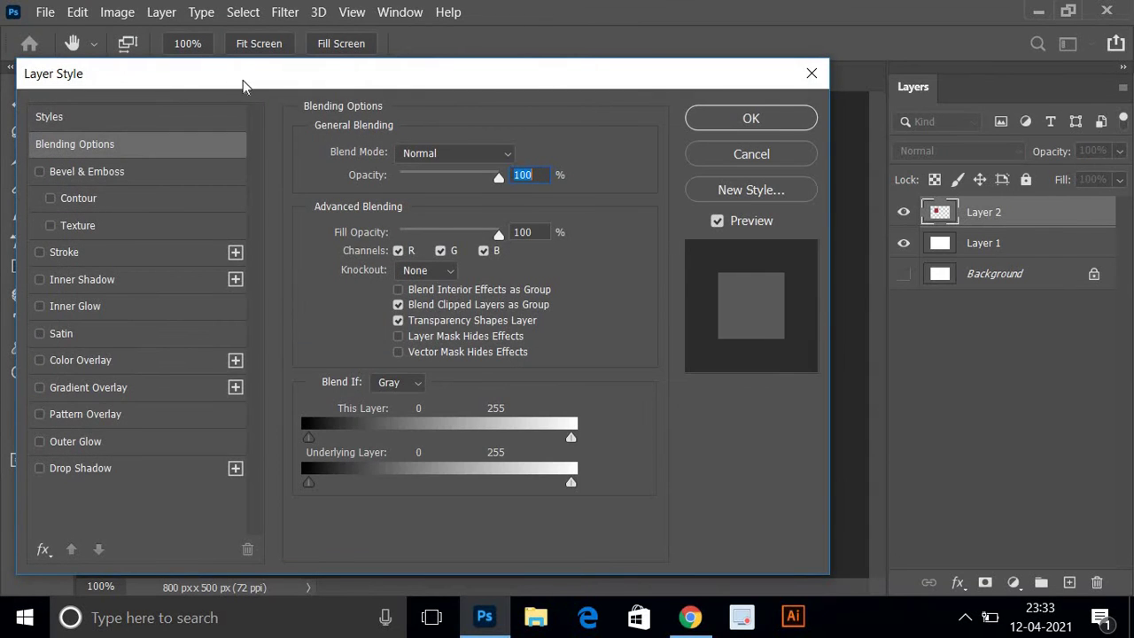
pyautogui.moveTo(242, 79); pyautogui.dragTo(699, 93)
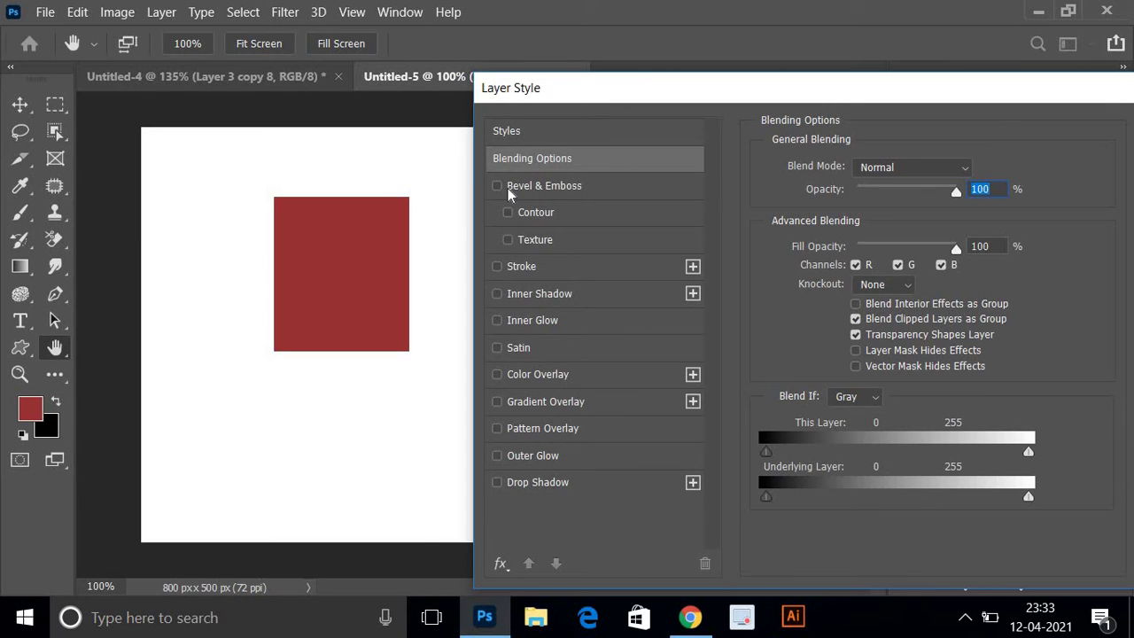
pyautogui.click(497, 187)
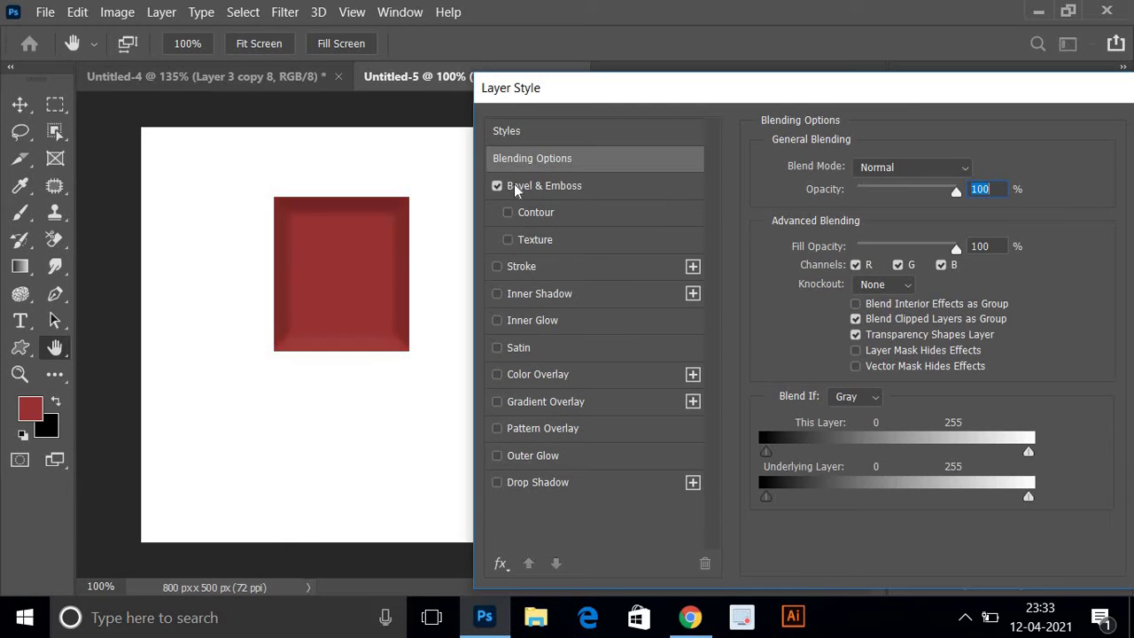
pyautogui.click(523, 186)
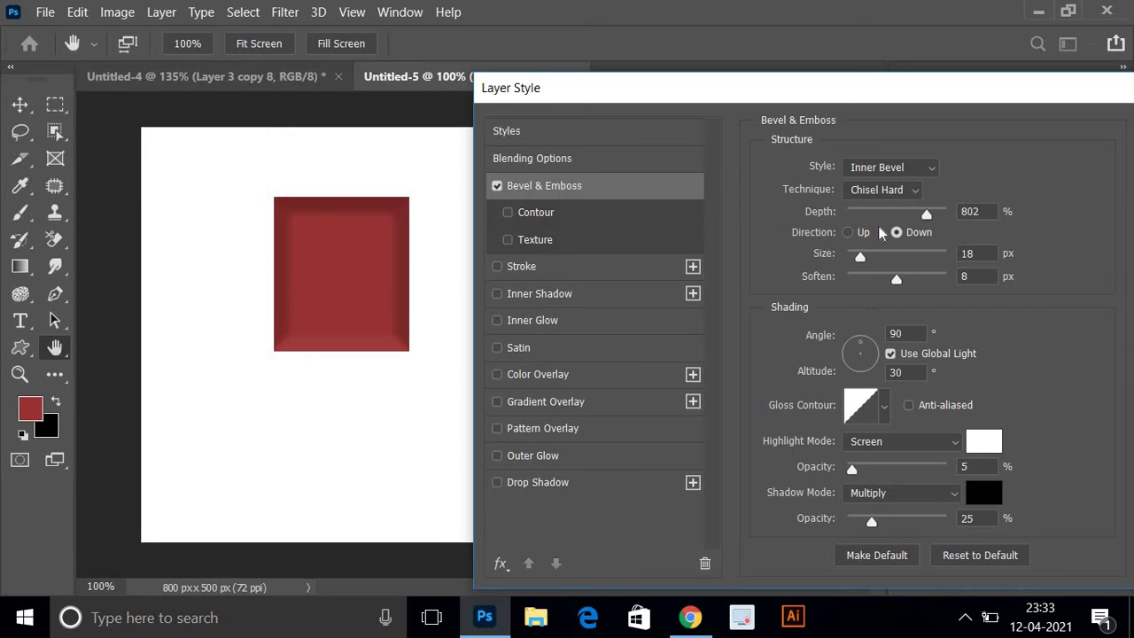
pyautogui.moveTo(896, 100); pyautogui.dragTo(919, 51)
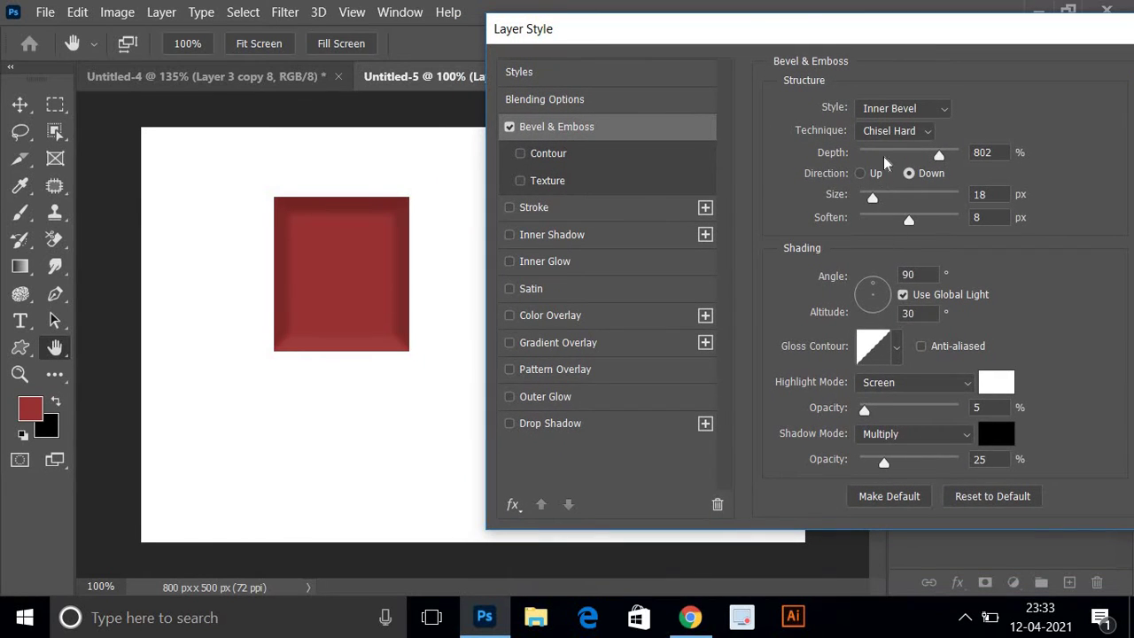
# Keep the bevel technique at Chisel Hard and the style at Inner Bevel.
pyautogui.click(904, 134)
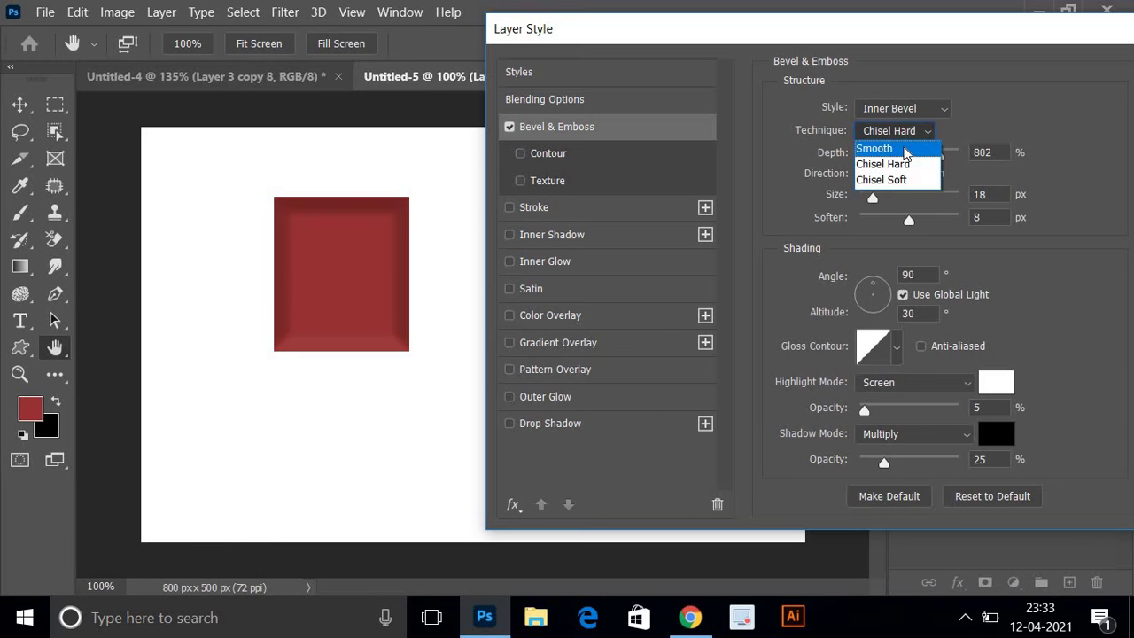
pyautogui.click(903, 149)
pyautogui.click(903, 132)
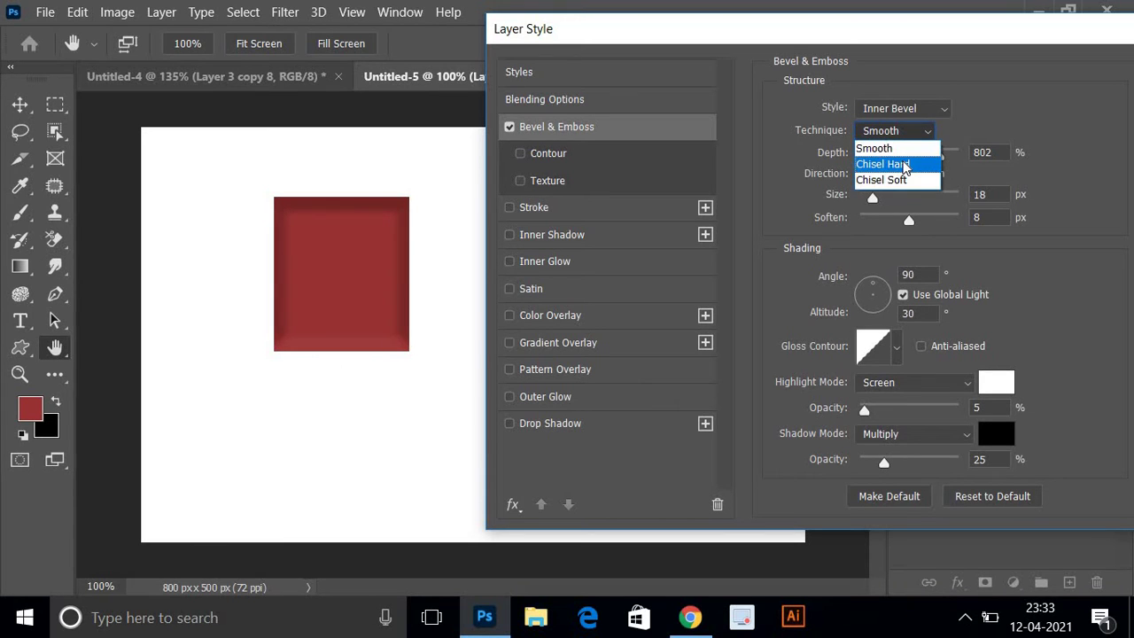
pyautogui.click(905, 165)
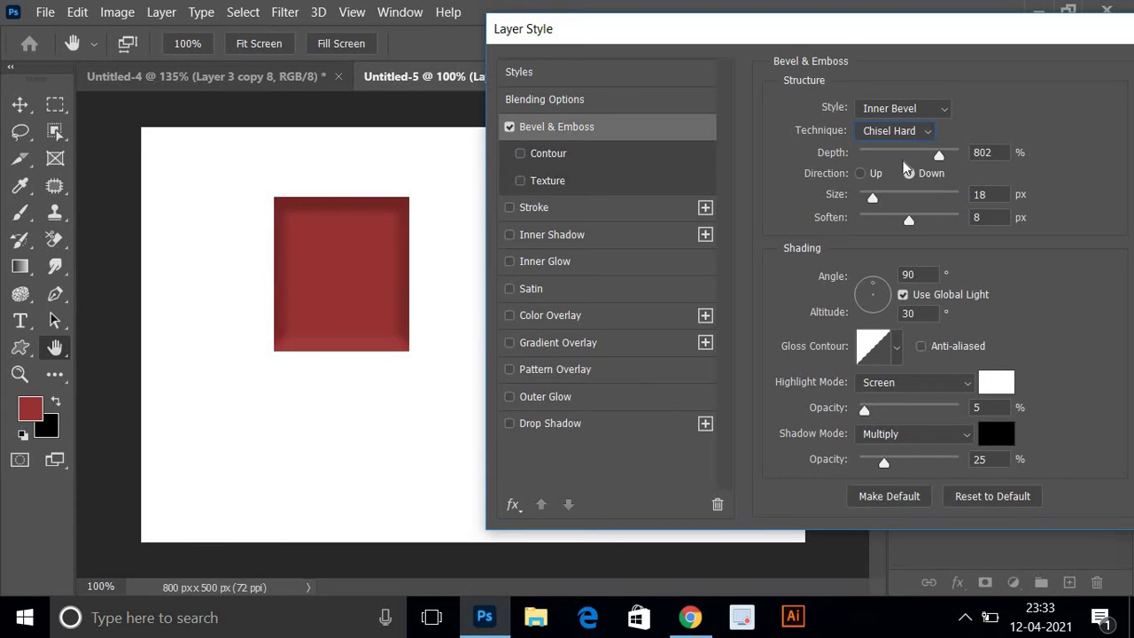
pyautogui.click(923, 113)
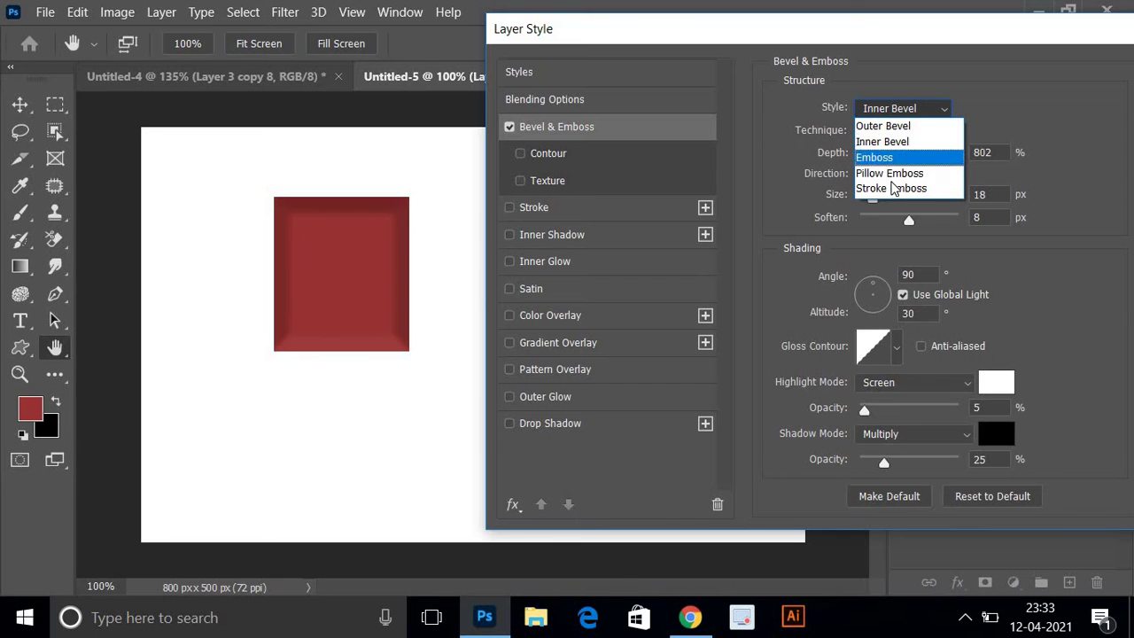
pyautogui.click(970, 114)
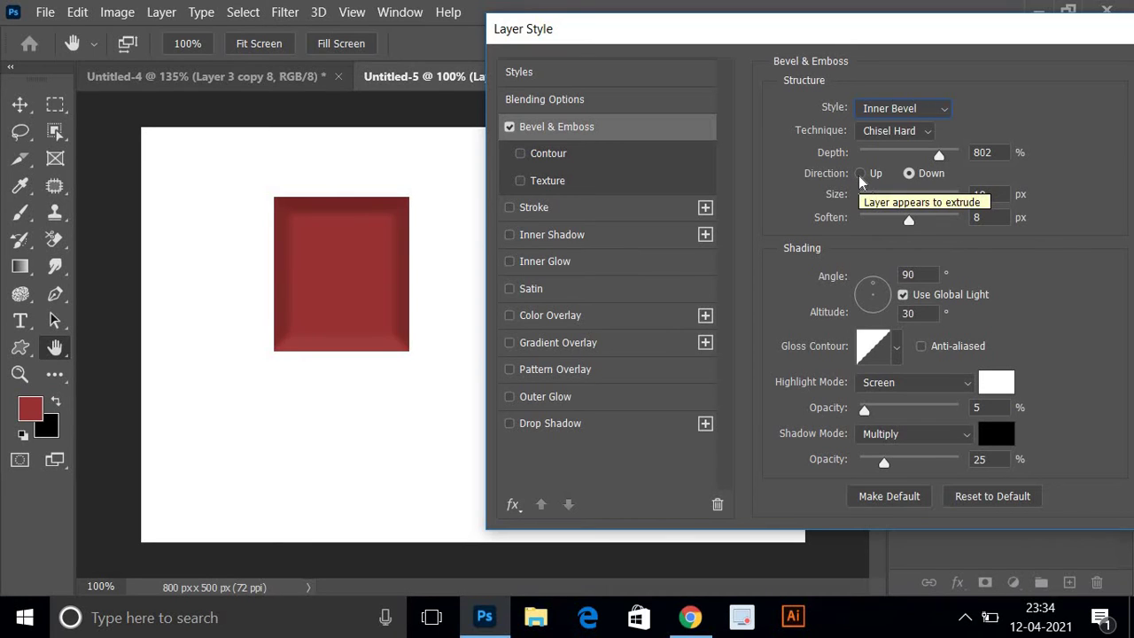
# Set bevel Direction to Up with 688% depth, 4 px soften and 16 px size.
pyautogui.click(860, 174)
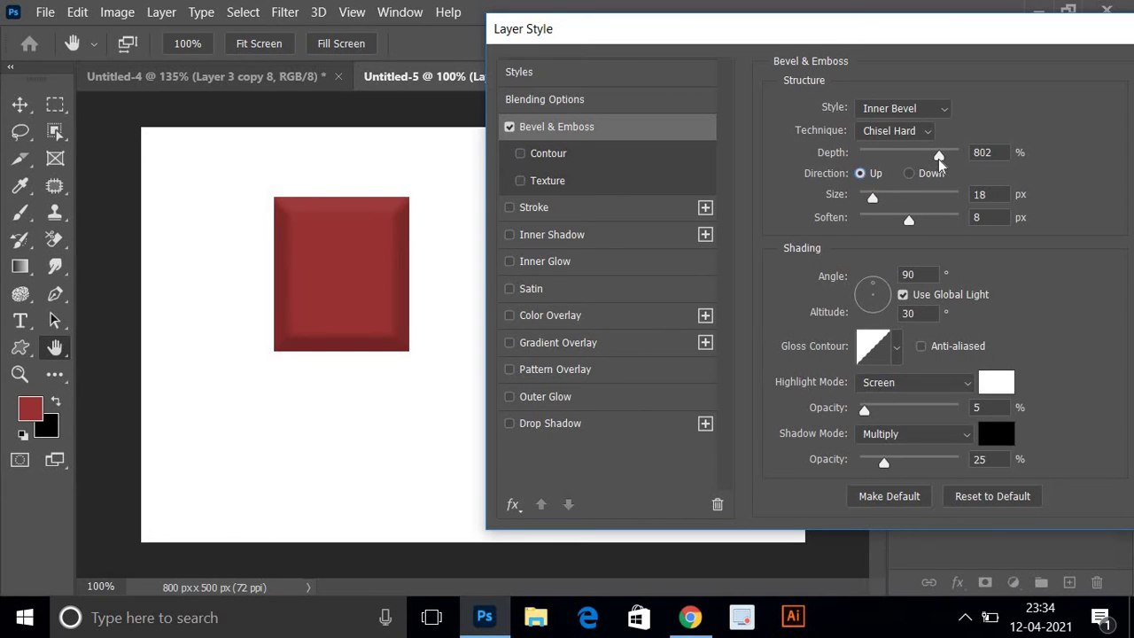
pyautogui.moveTo(938, 159); pyautogui.dragTo(935, 178)
pyautogui.moveTo(916, 224); pyautogui.dragTo(886, 226)
pyautogui.moveTo(942, 156); pyautogui.dragTo(928, 156)
pyautogui.moveTo(872, 199); pyautogui.dragTo(873, 199)
pyautogui.moveTo(873, 199); pyautogui.dragTo(875, 199)
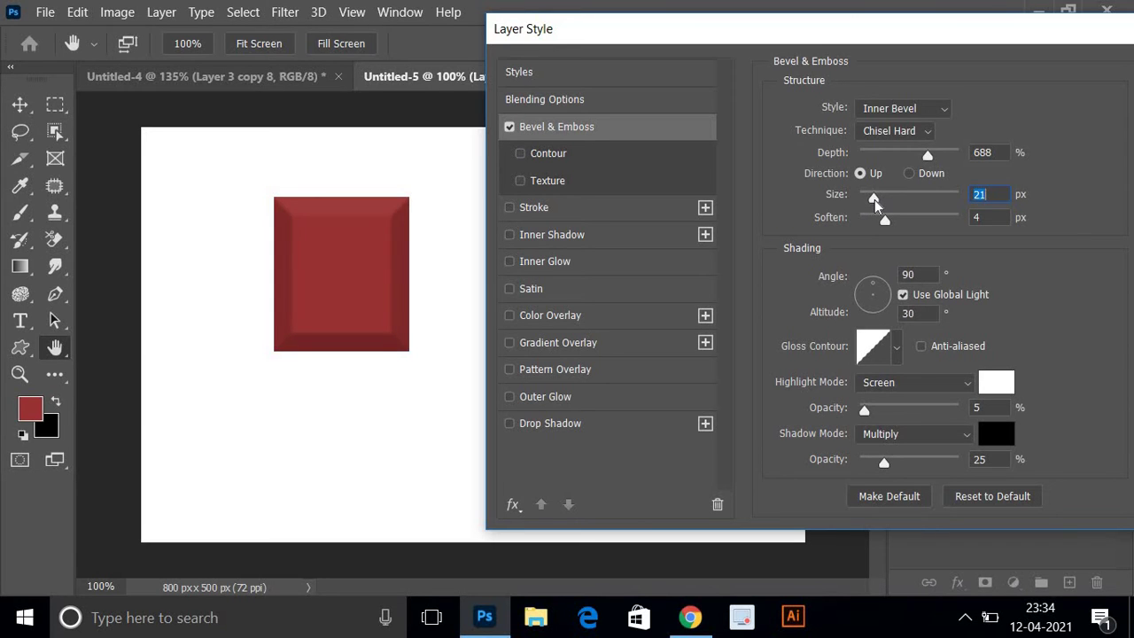
pyautogui.moveTo(874, 199); pyautogui.dragTo(873, 201)
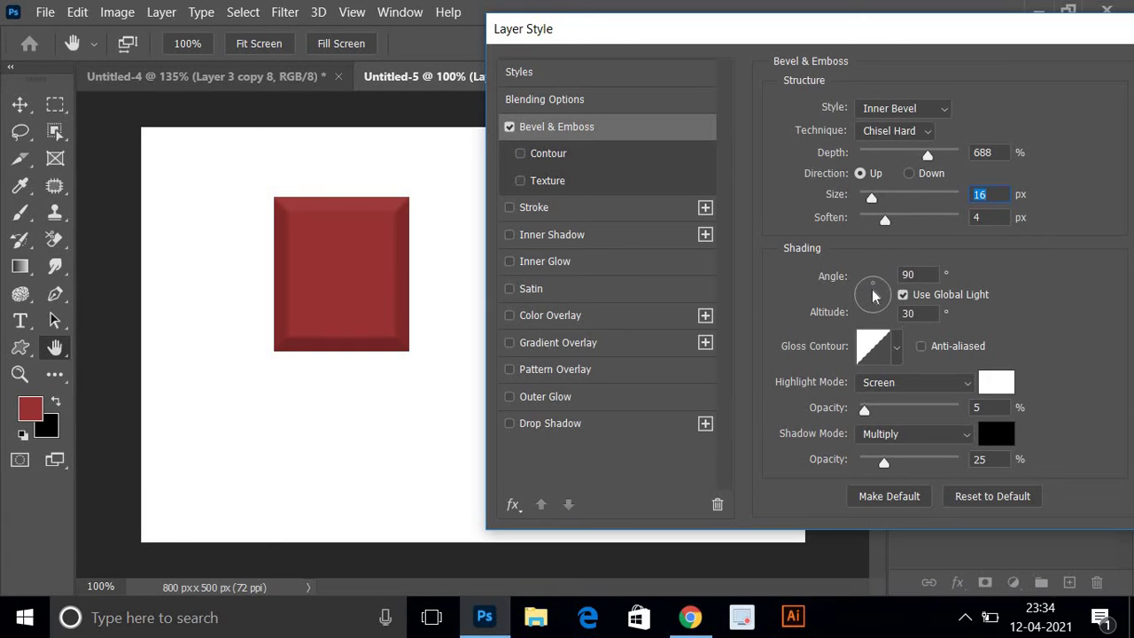
# Set the bevel lighting angle to 90° with 37° altitude.
pyautogui.moveTo(879, 297)
pyautogui.mouseDown()
pyautogui.moveTo(869, 312)
pyautogui.moveTo(869, 284)
pyautogui.mouseUp()
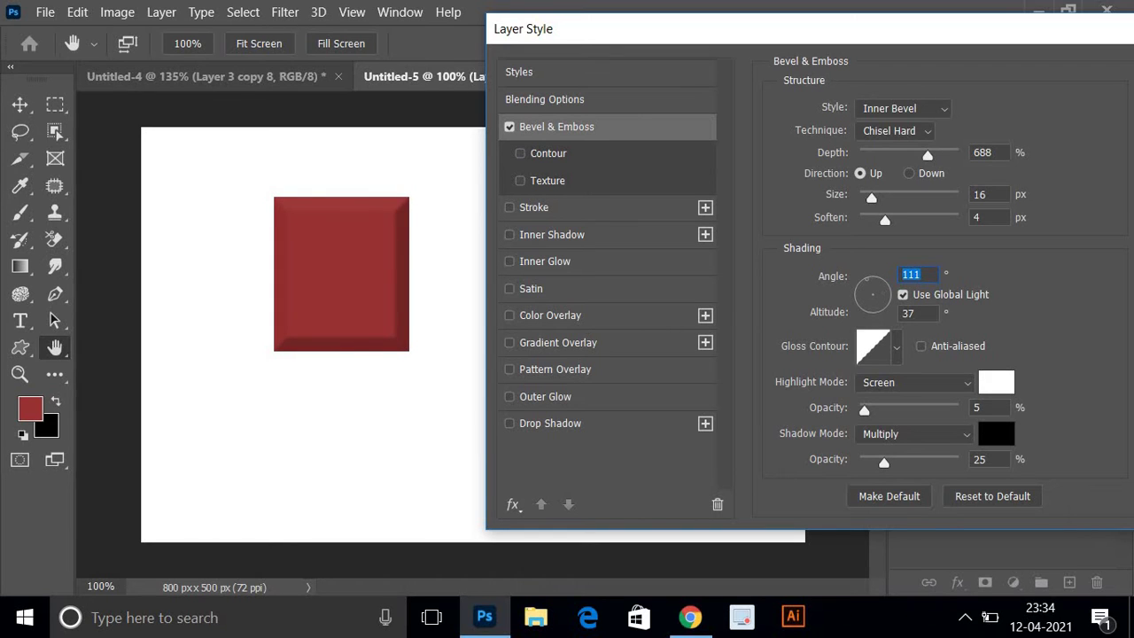
pyautogui.write('90')
pyautogui.press('Return')
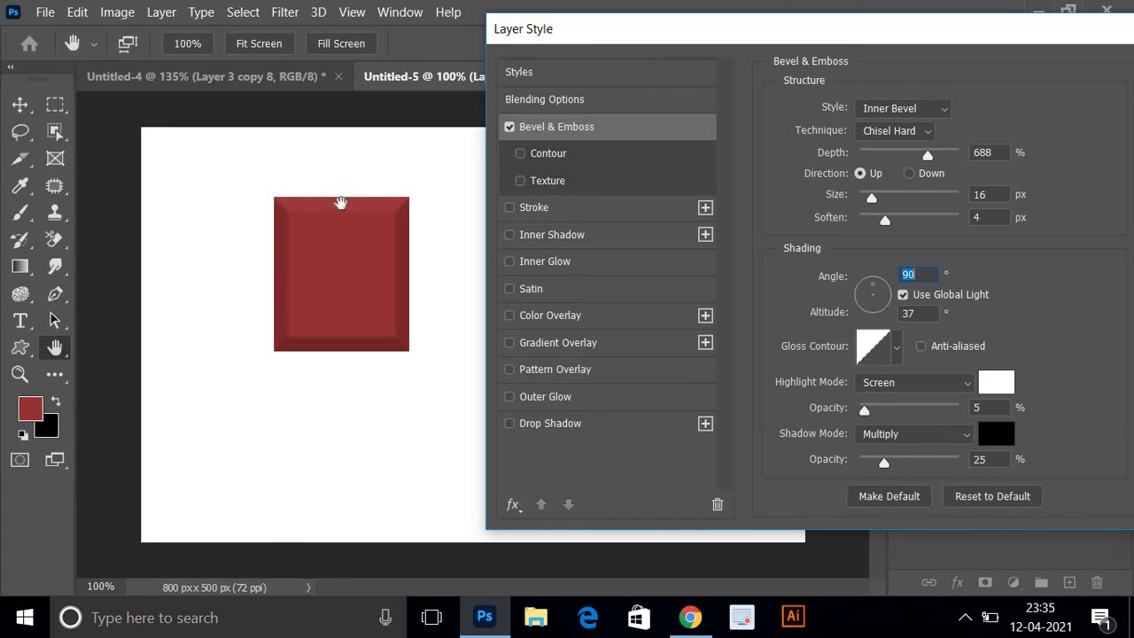
# Set highlight opacity to 11% and shadow opacity to 23%, then apply the Bevel & Emboss.
pyautogui.click(866, 413)
pyautogui.moveTo(873, 410); pyautogui.dragTo(869, 415)
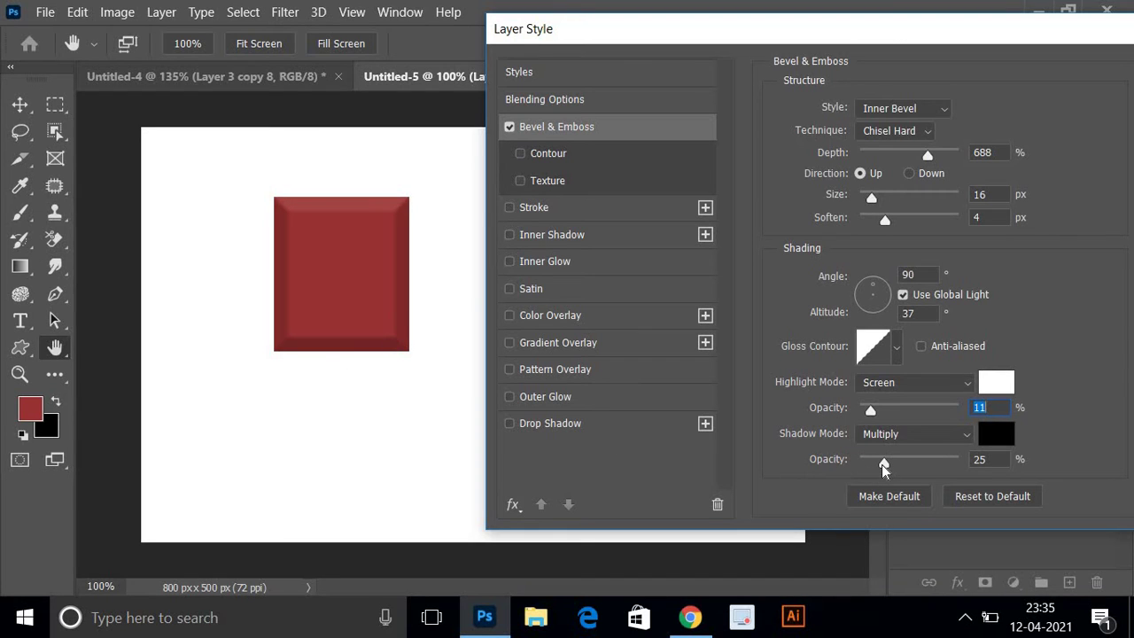
pyautogui.moveTo(880, 465)
pyautogui.mouseDown()
pyautogui.moveTo(872, 469)
pyautogui.moveTo(891, 467)
pyautogui.moveTo(879, 467)
pyautogui.mouseUp()
pyautogui.moveTo(768, 44); pyautogui.dragTo(721, 47)
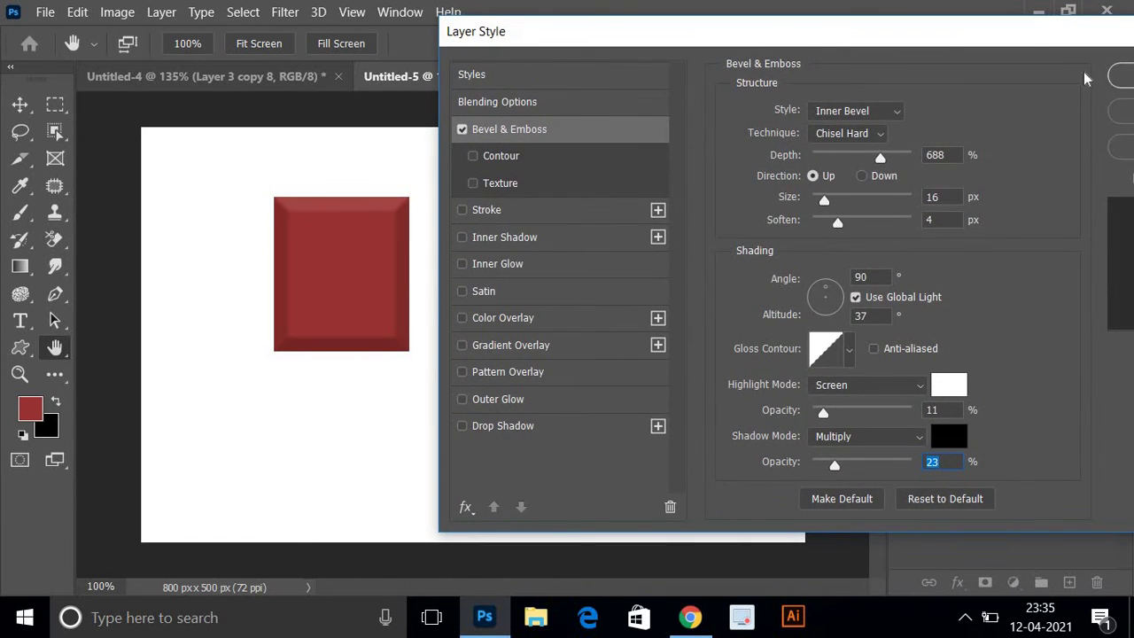
pyautogui.moveTo(1039, 48); pyautogui.dragTo(882, 68)
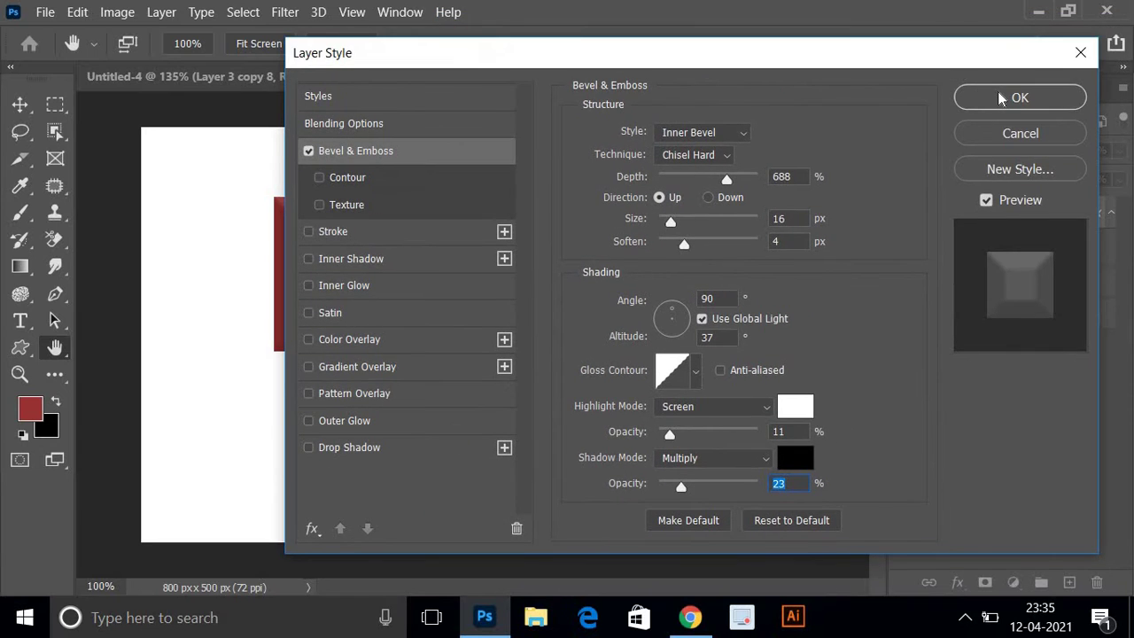
pyautogui.click(1017, 97)
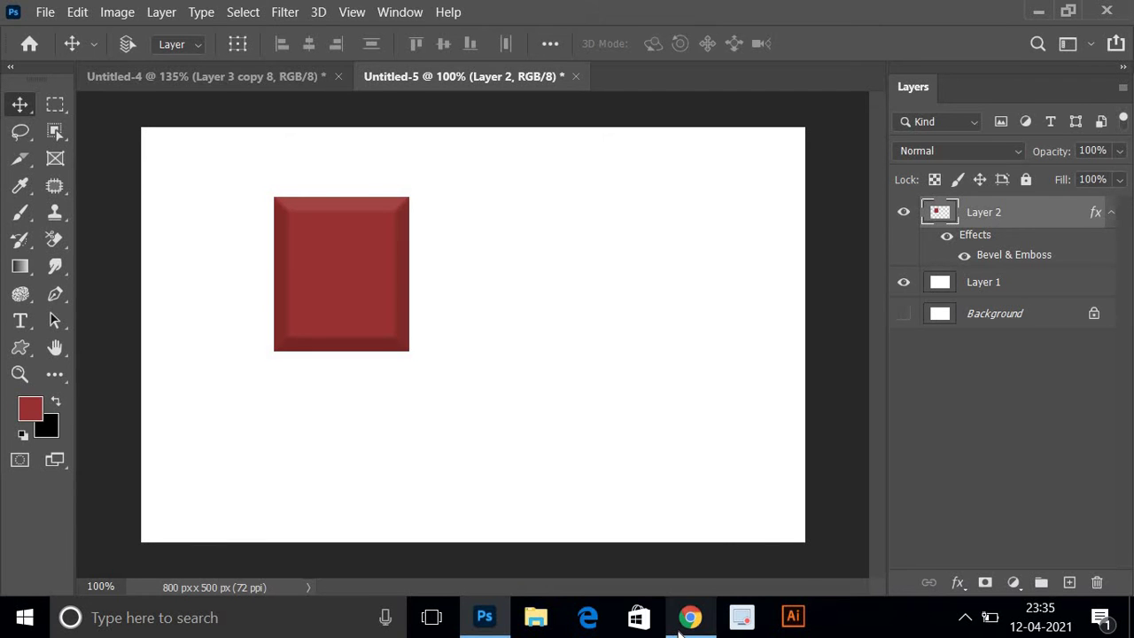
pyautogui.moveTo(690, 618)
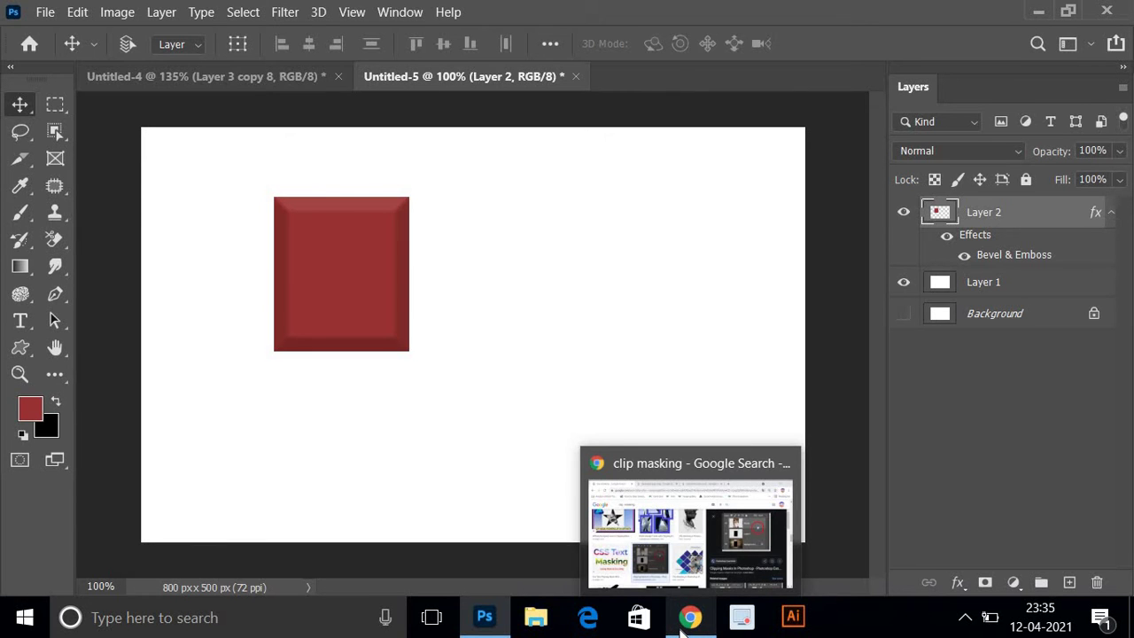
# View the Cadbury logo in Chrome's 'chocolate logo png' image results, then minimize Chrome and Photoshop.
pyautogui.click(690, 617)
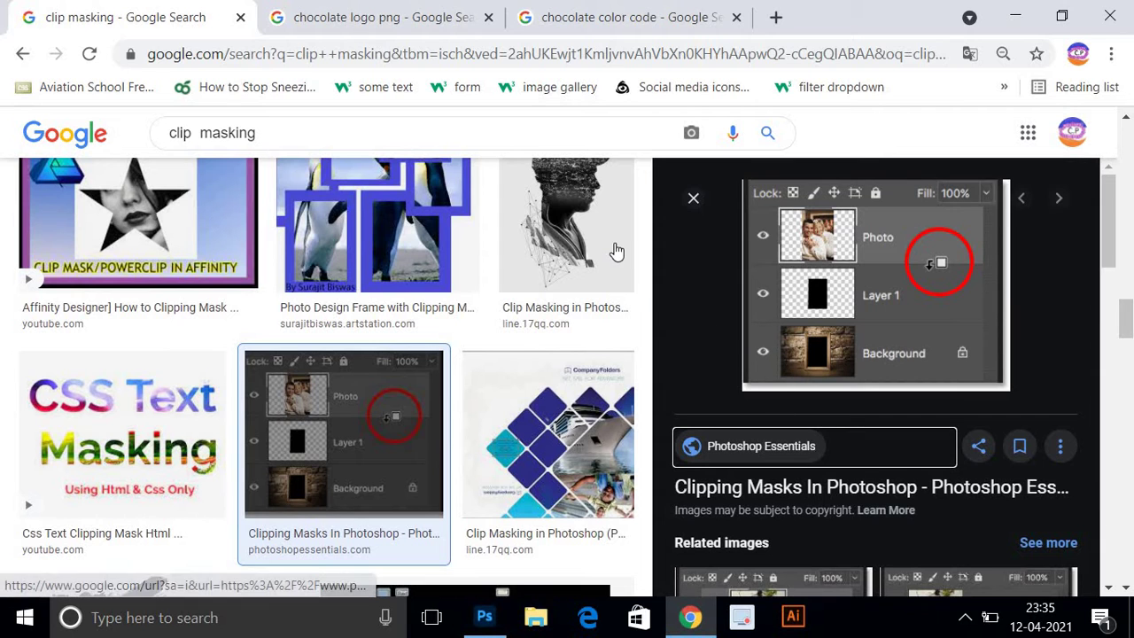
pyautogui.click(385, 17)
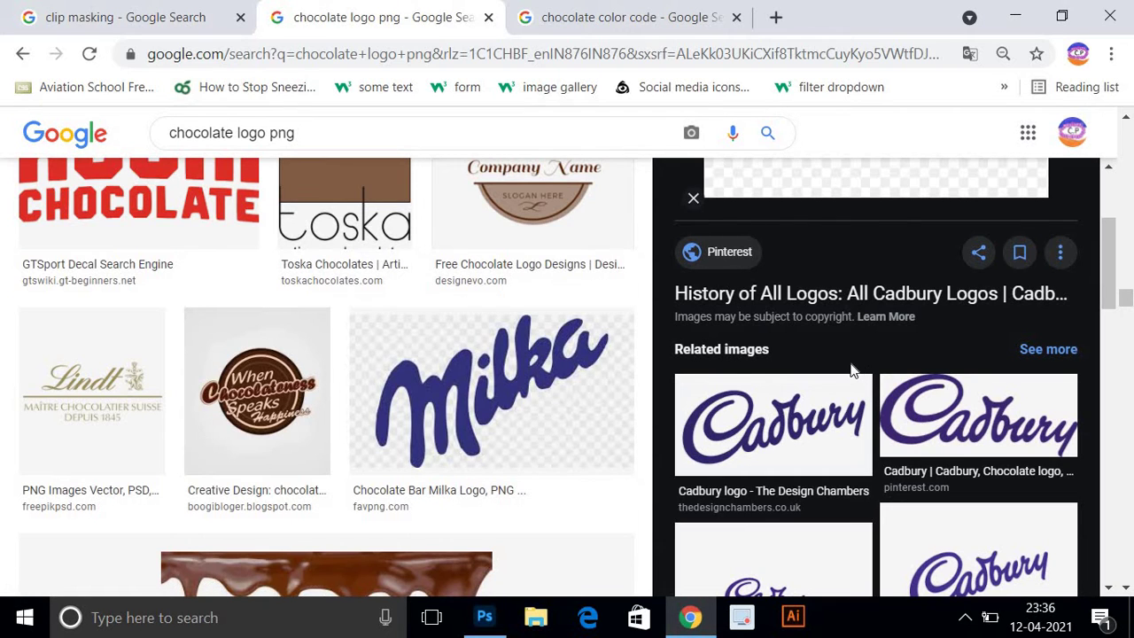
pyautogui.scroll(3, 850, 381)
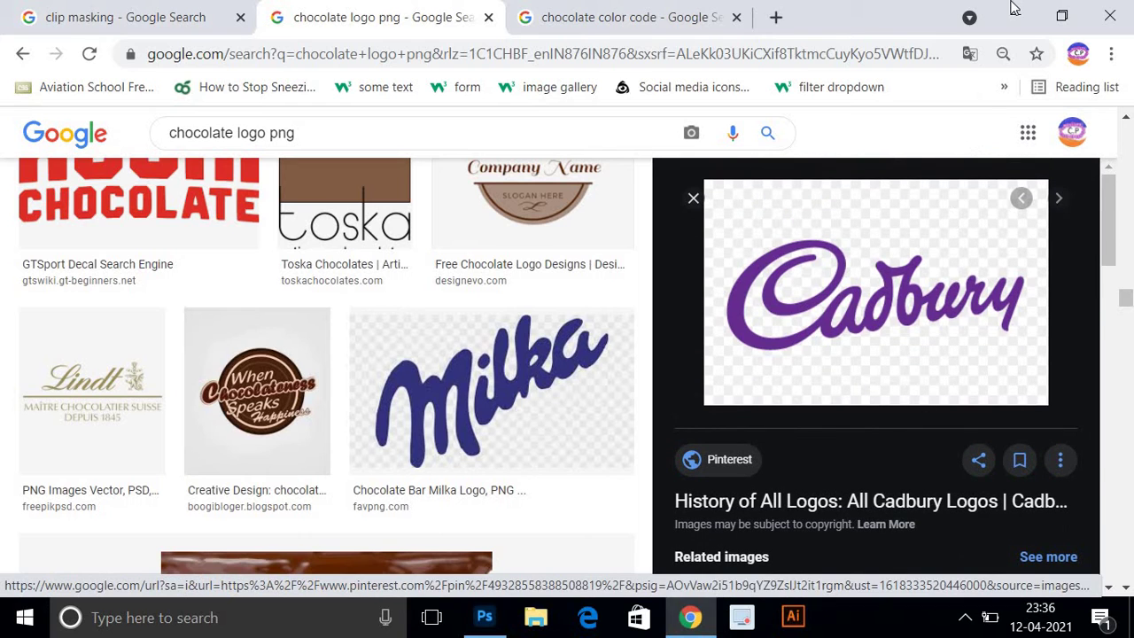
pyautogui.click(1015, 10)
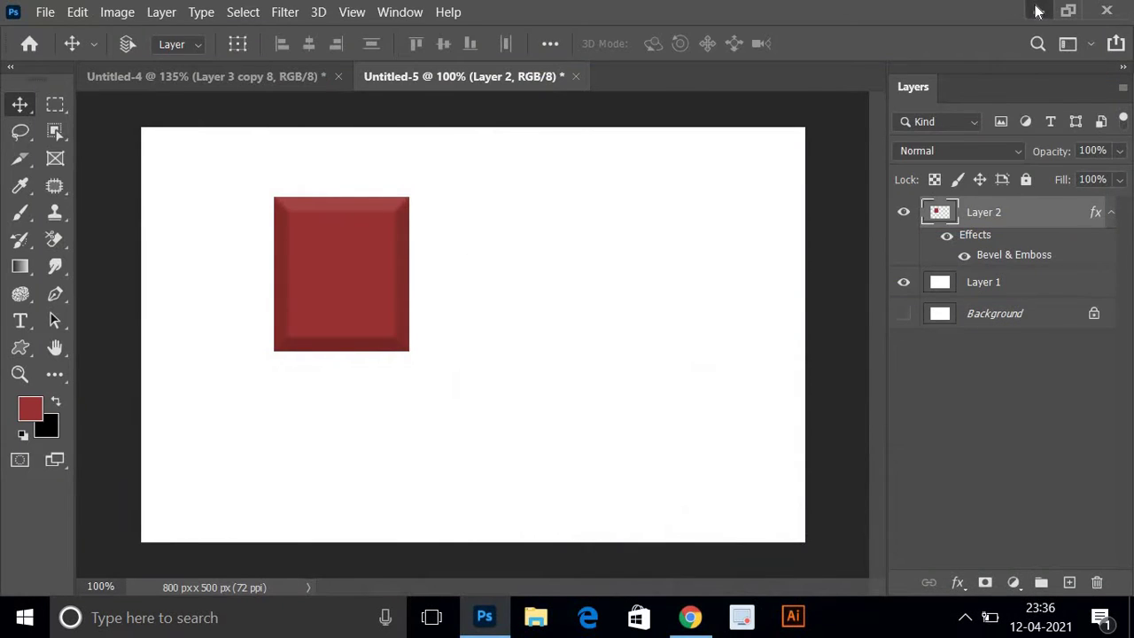
pyautogui.click(1039, 11)
# Drag the Cadbury logo file from the desktop into the Photoshop document as a new layer.
pyautogui.click(849, 35)
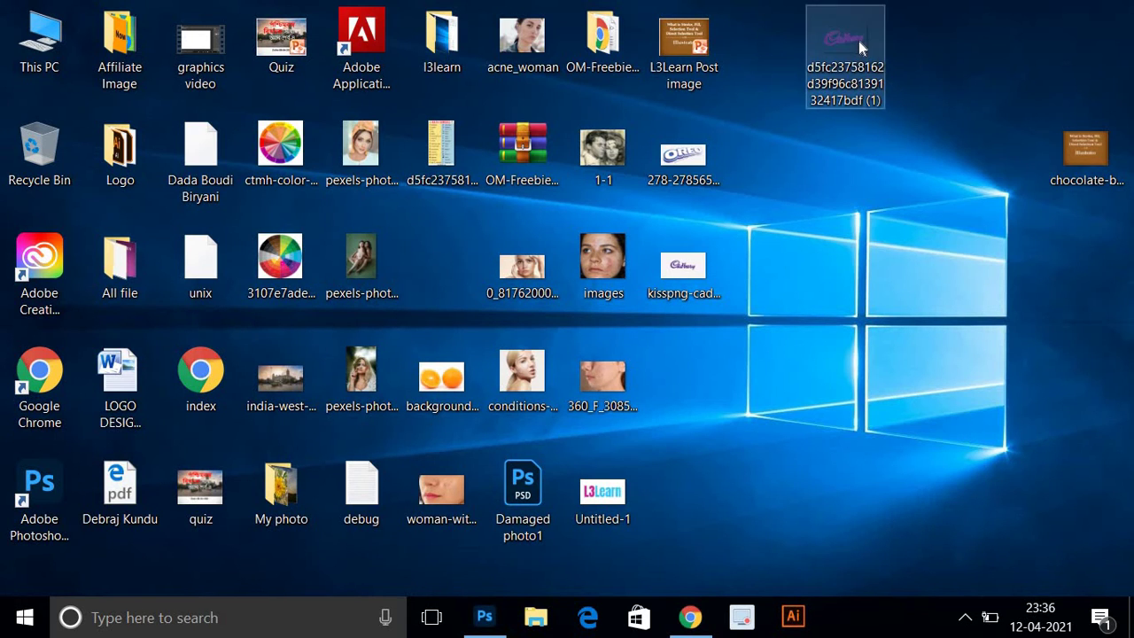
pyautogui.moveTo(864, 66); pyautogui.dragTo(885, 240)
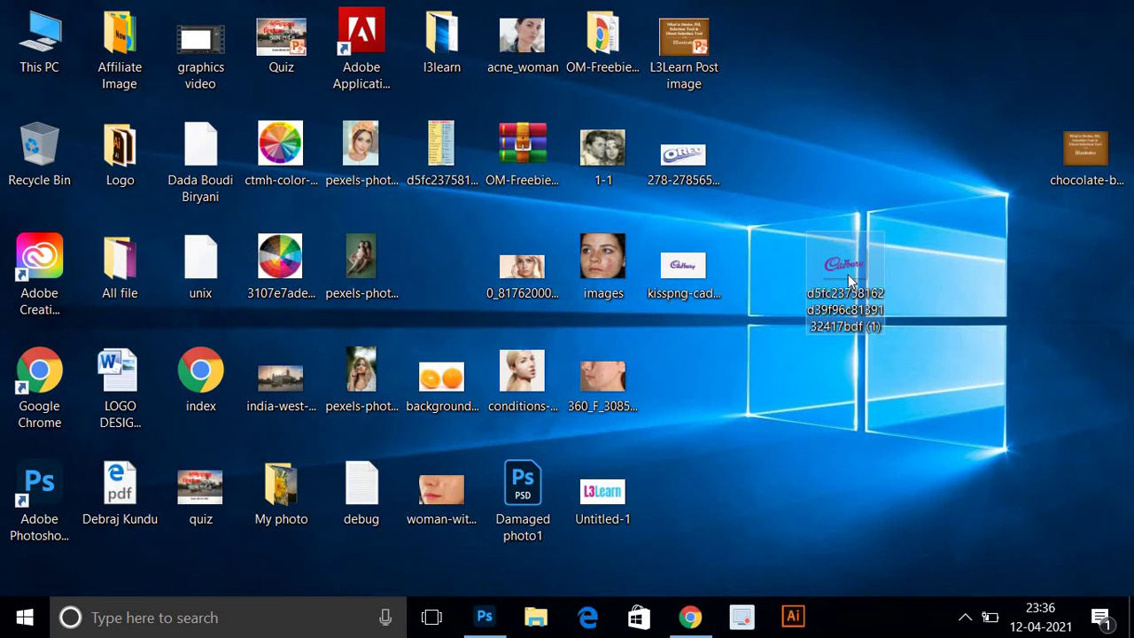
pyautogui.moveTo(849, 273)
pyautogui.mouseDown()
pyautogui.moveTo(357, 299)
pyautogui.moveTo(352, 277)
pyautogui.mouseUp()
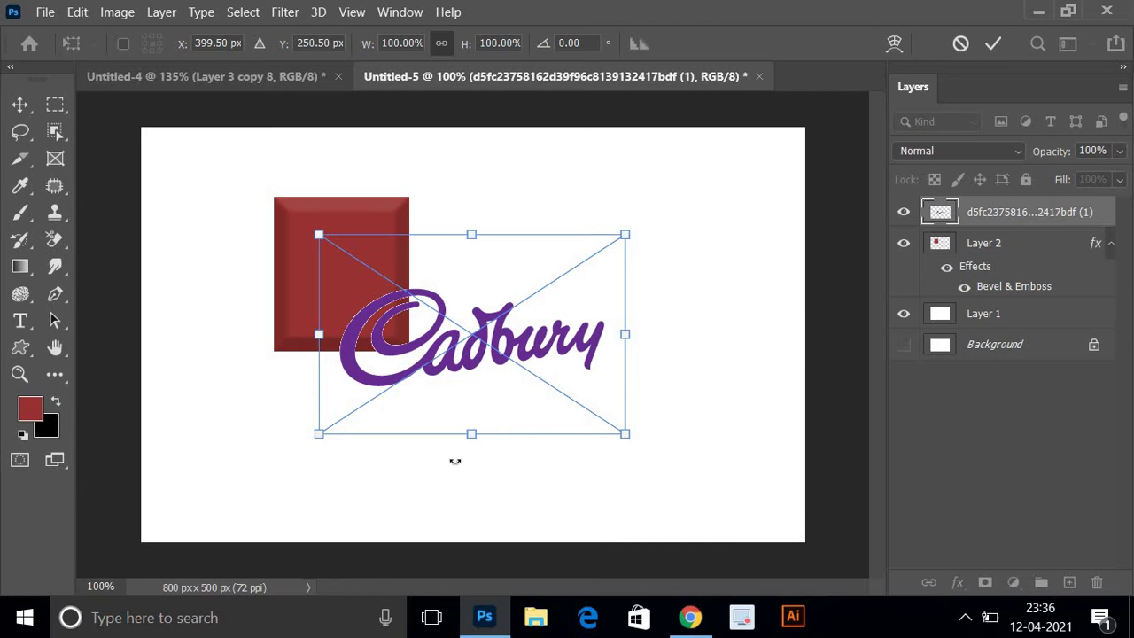
# Place the Cadbury logo, then rotate it to about -49° and scale it onto the red square.
pyautogui.moveTo(218, 425); pyautogui.dragTo(302, 441)
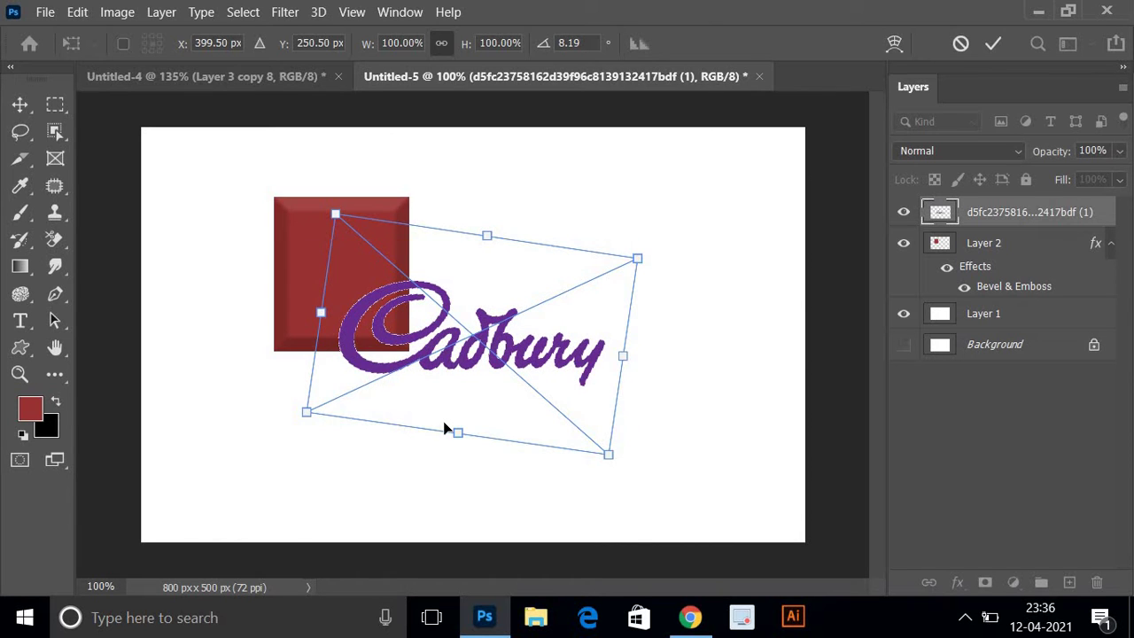
pyautogui.press('Escape')
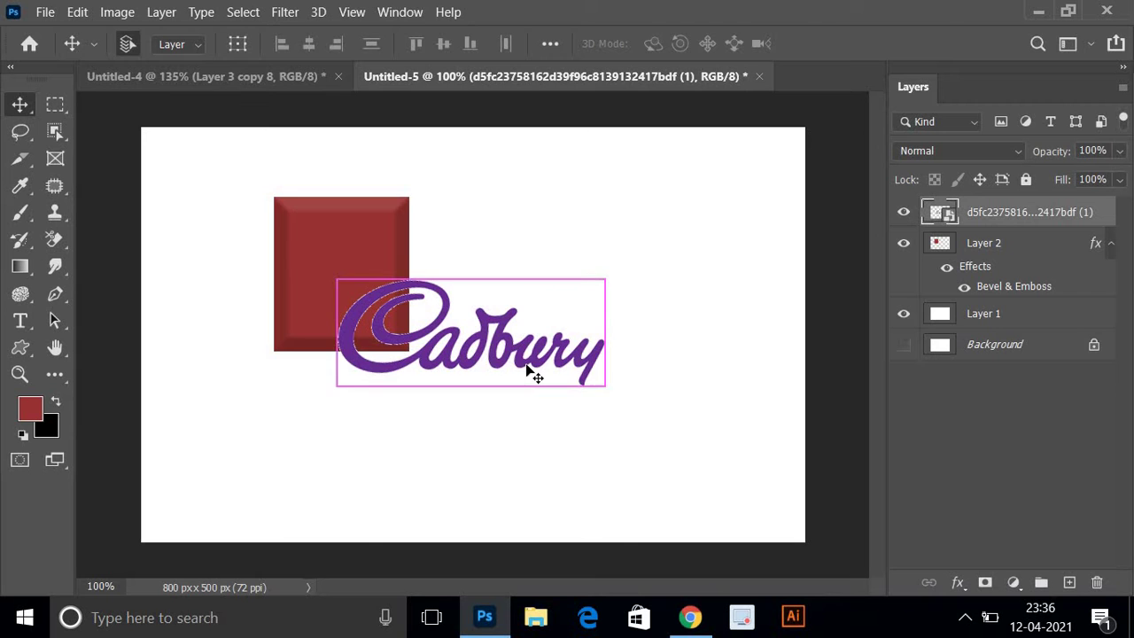
pyautogui.hotkey('ctrl', 't')
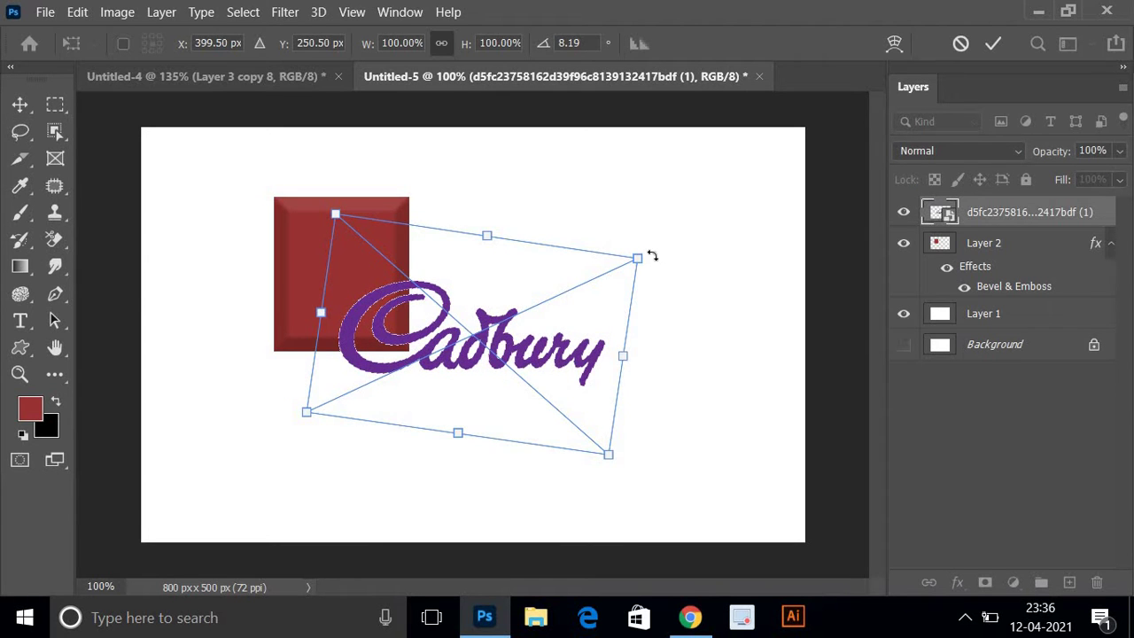
pyautogui.moveTo(644, 249); pyautogui.dragTo(506, 240)
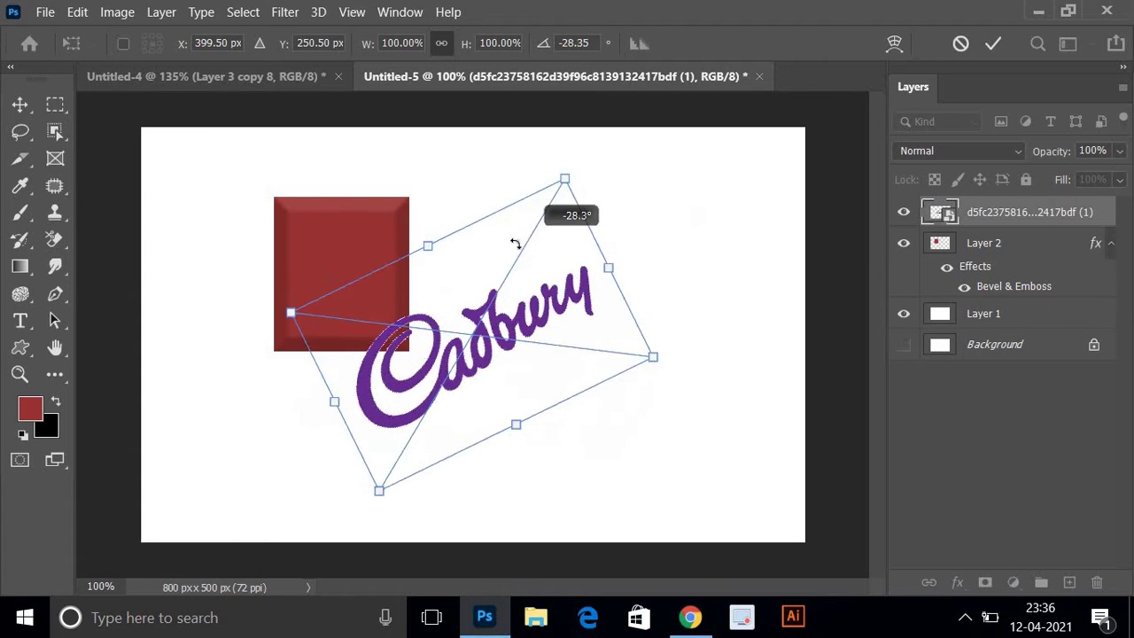
pyautogui.moveTo(534, 312); pyautogui.dragTo(451, 220)
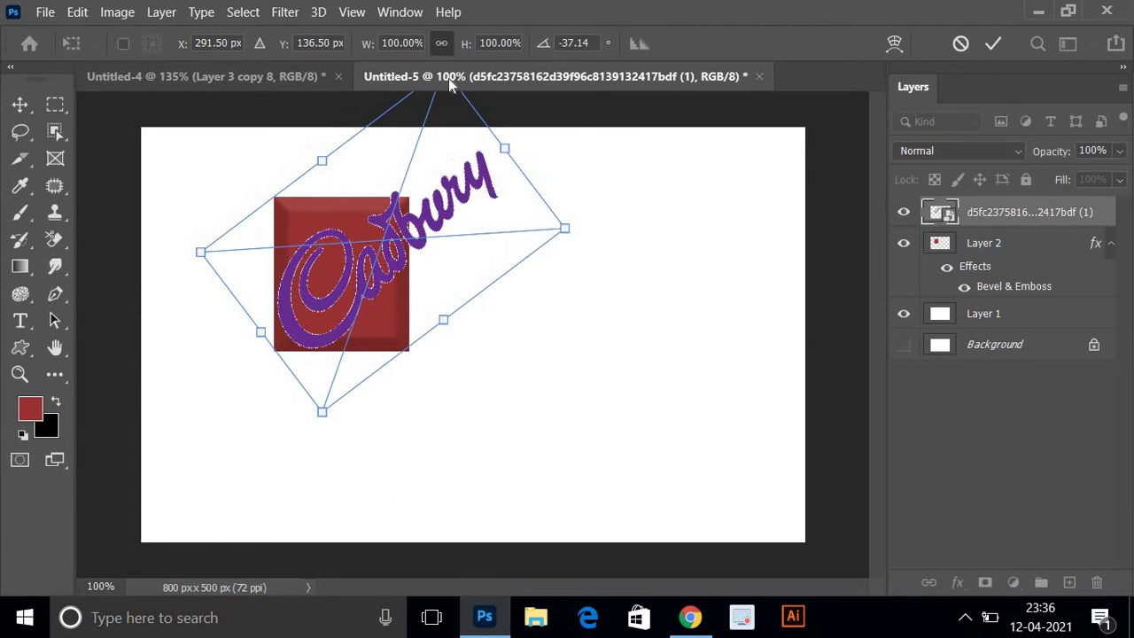
pyautogui.moveTo(572, 224)
pyautogui.mouseDown()
pyautogui.moveTo(383, 309)
pyautogui.moveTo(292, 300)
pyautogui.moveTo(301, 280)
pyautogui.moveTo(322, 319)
pyautogui.mouseUp()
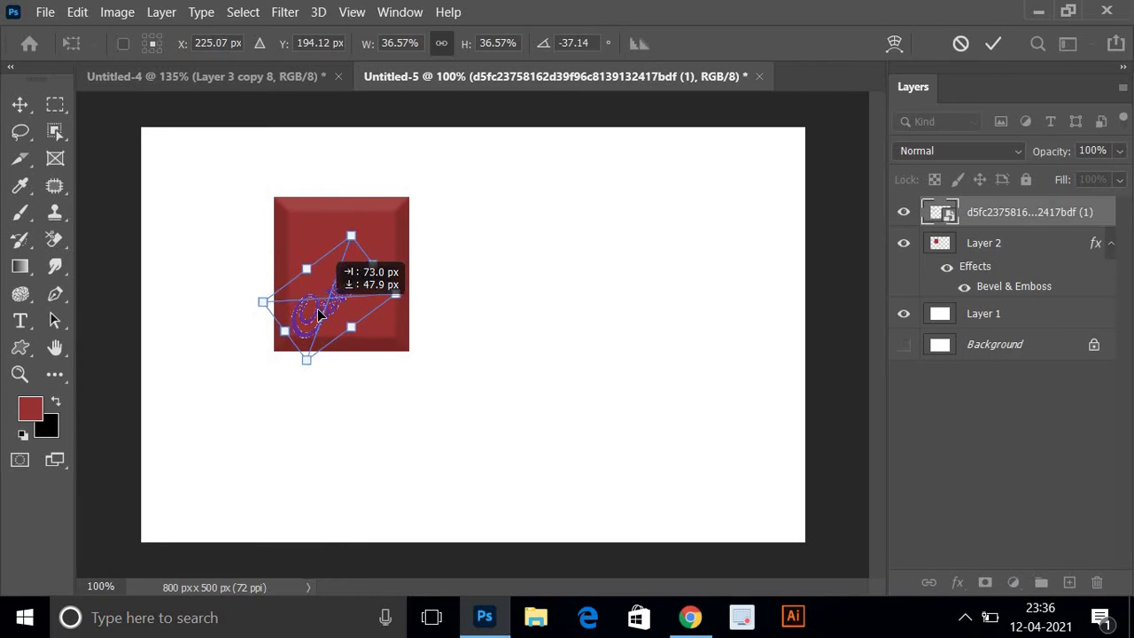
pyautogui.moveTo(321, 319); pyautogui.dragTo(322, 318)
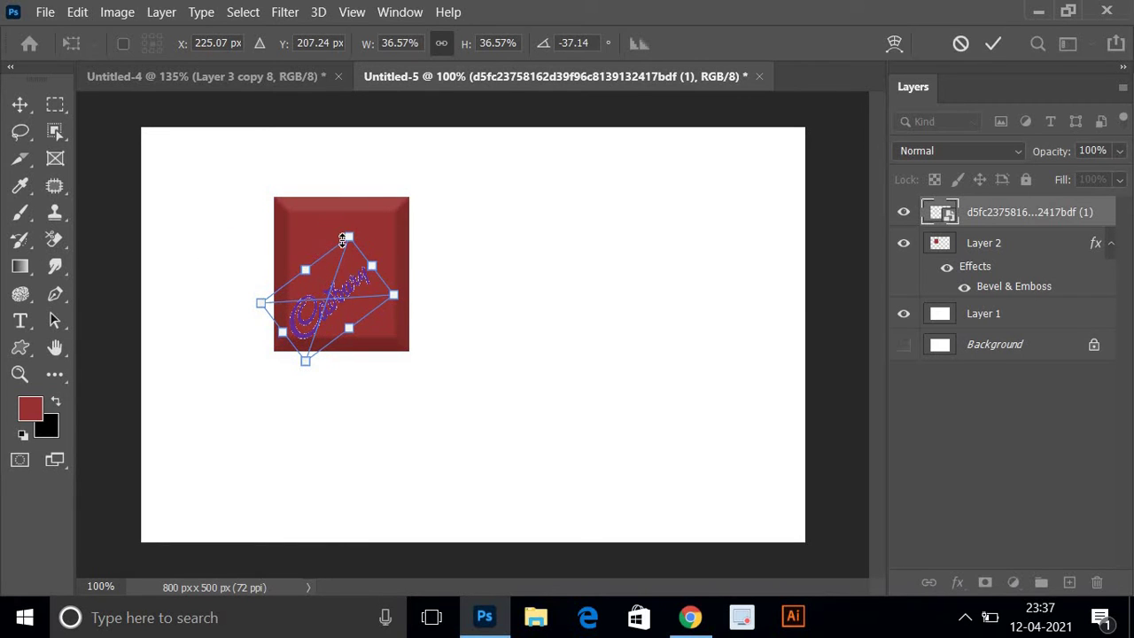
pyautogui.moveTo(349, 235); pyautogui.dragTo(358, 183)
pyautogui.moveTo(452, 269); pyautogui.dragTo(452, 247)
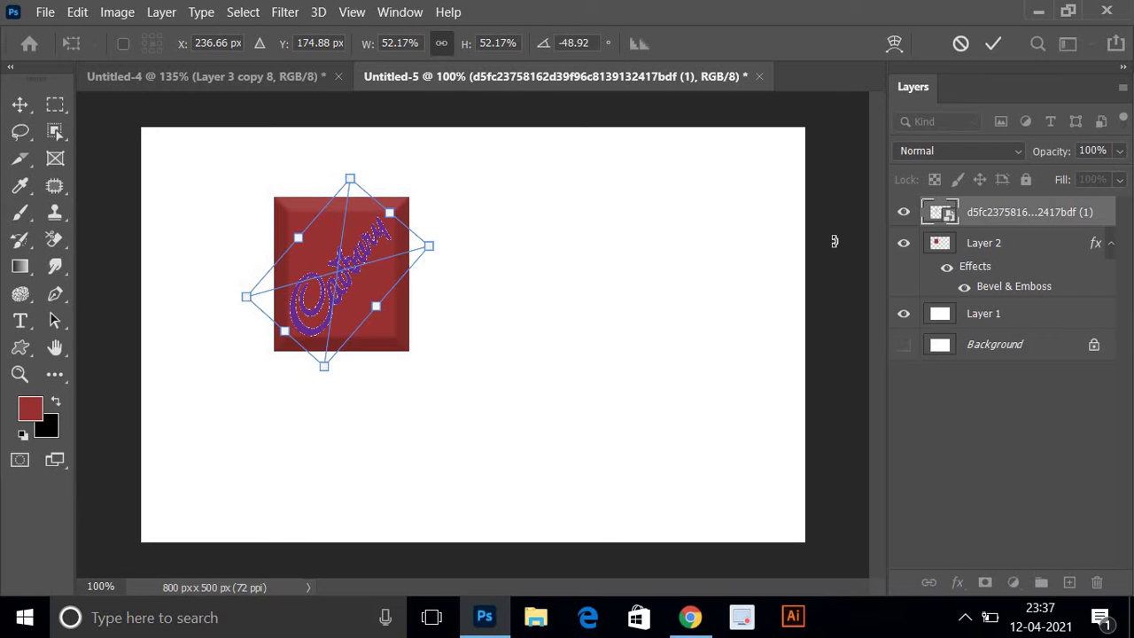
pyautogui.press('Return')
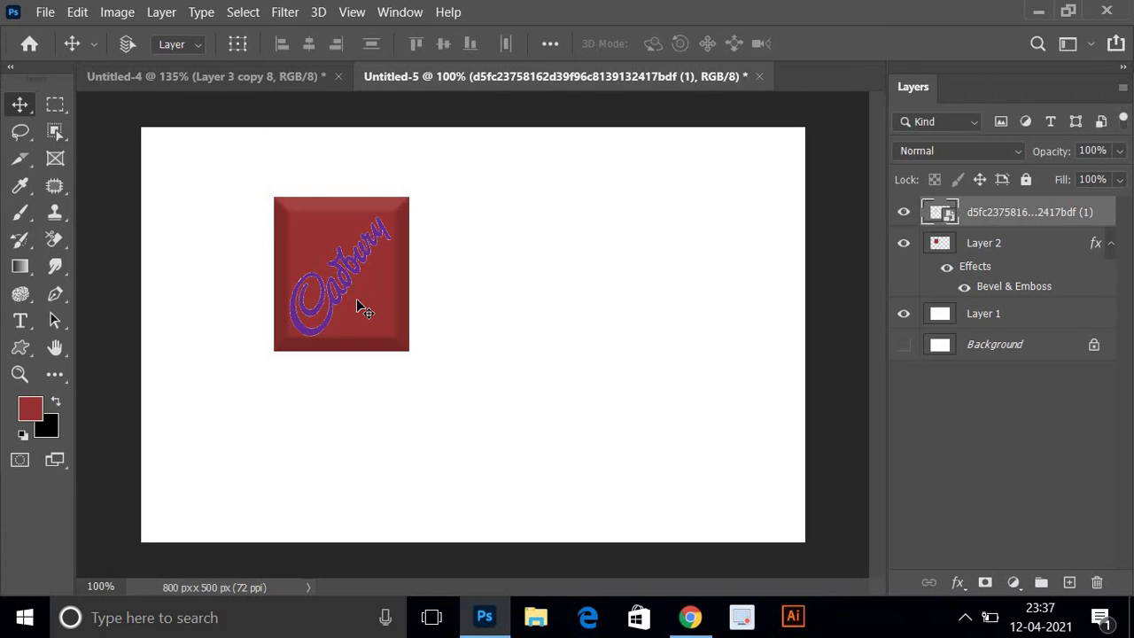
# Refine the logo to about 50.4% scale and nudge its position on the square.
pyautogui.hotkey('ctrl', 't')
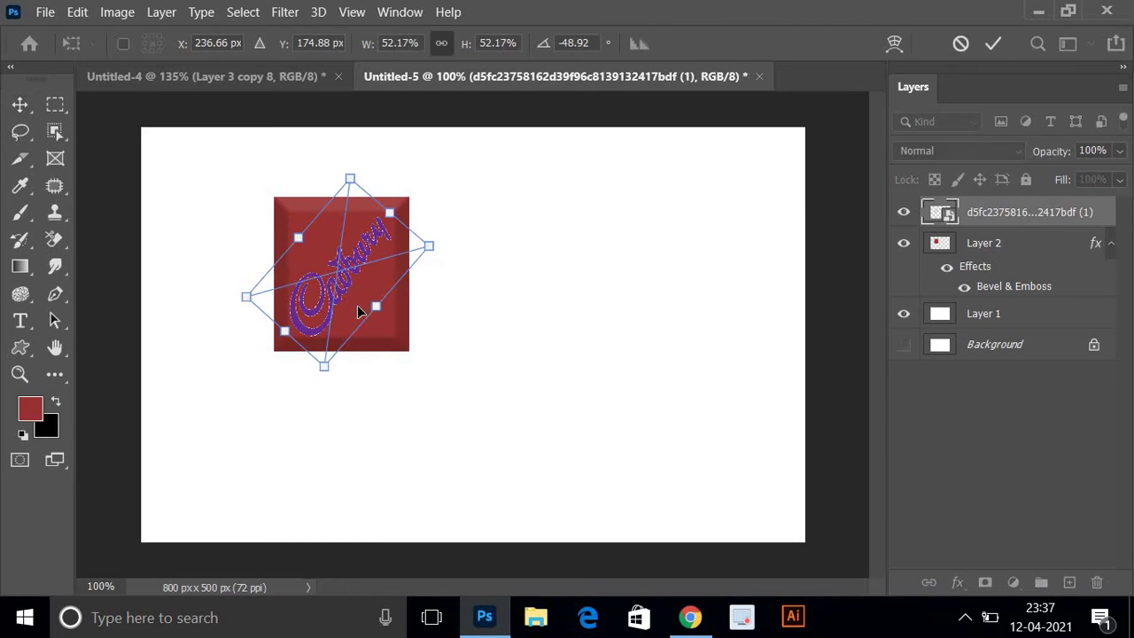
pyautogui.moveTo(350, 178); pyautogui.dragTo(349, 183)
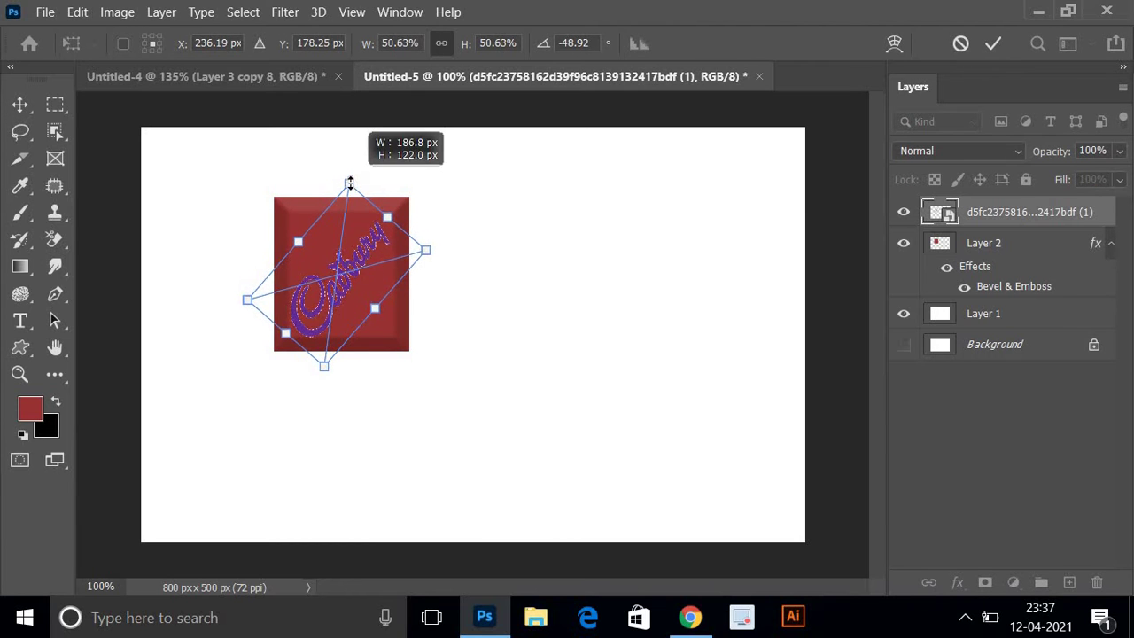
pyautogui.moveTo(368, 263); pyautogui.dragTo(365, 261)
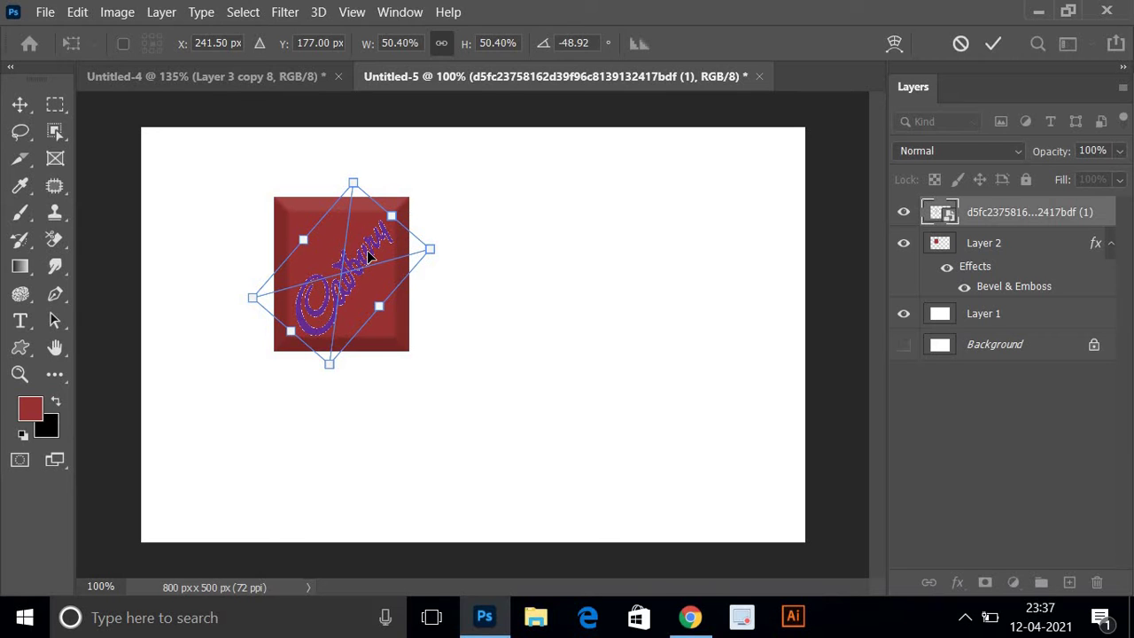
pyautogui.moveTo(370, 257); pyautogui.dragTo(372, 258)
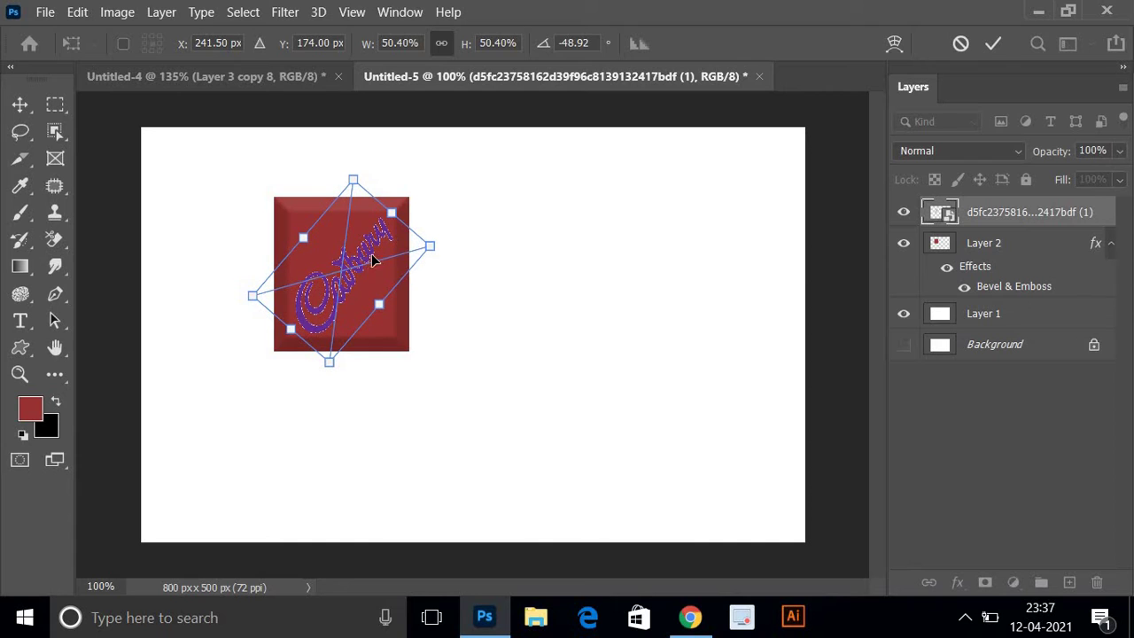
pyautogui.press('Return')
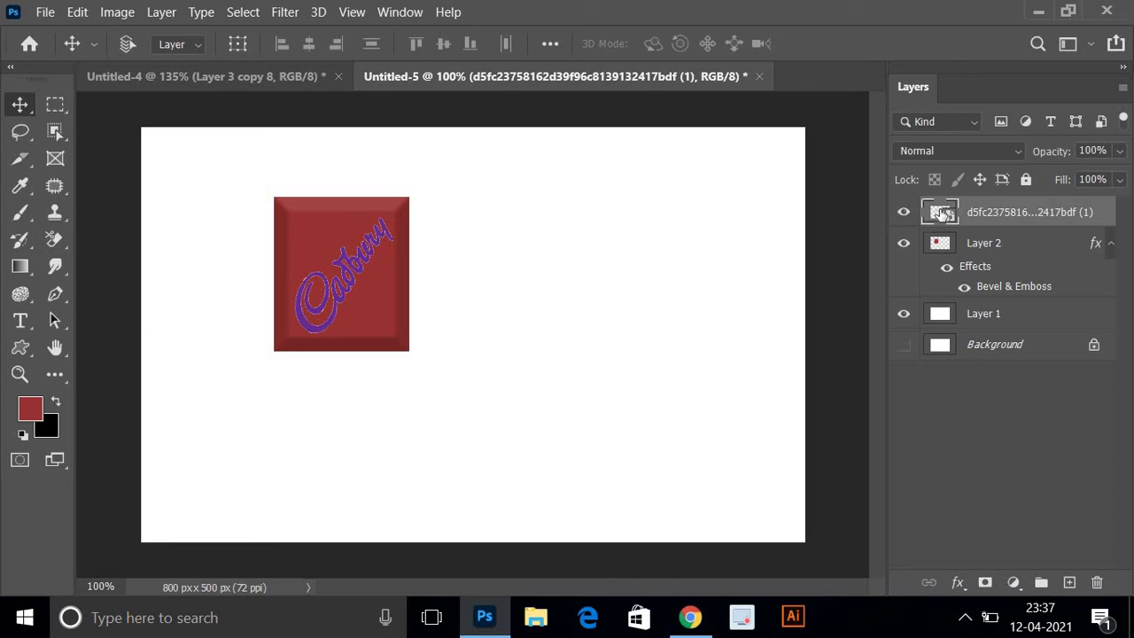
# Select the logo's pixels and copy them onto a new Layer 3.
pyautogui.doubleClick(943, 214)
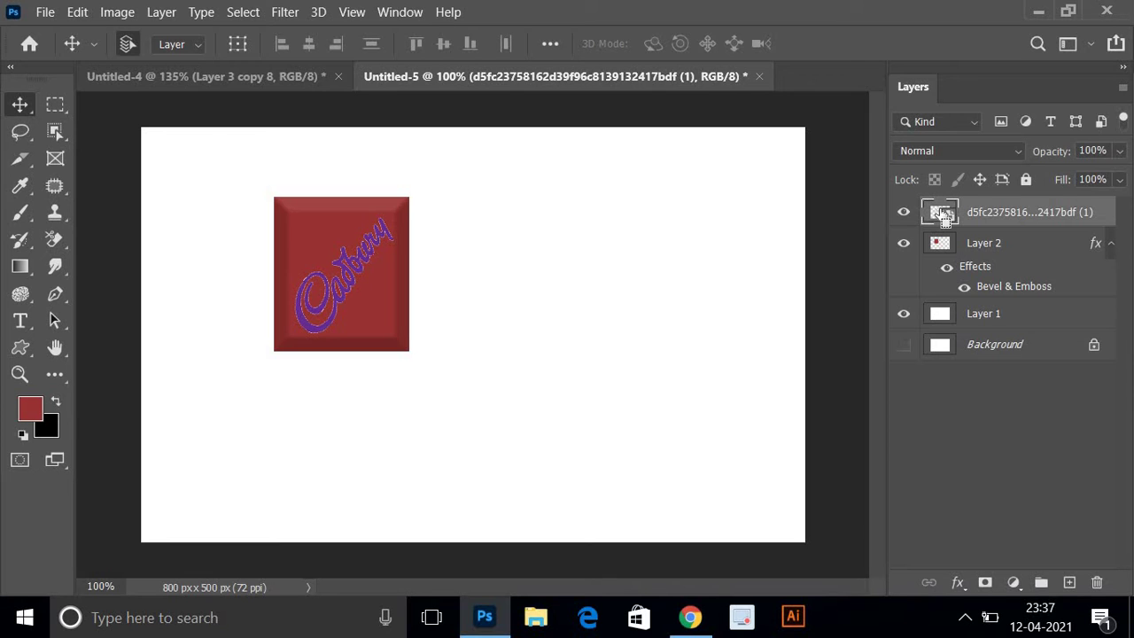
pyautogui.keyDown('ctrl'); pyautogui.click(942, 214); pyautogui.keyUp('ctrl')
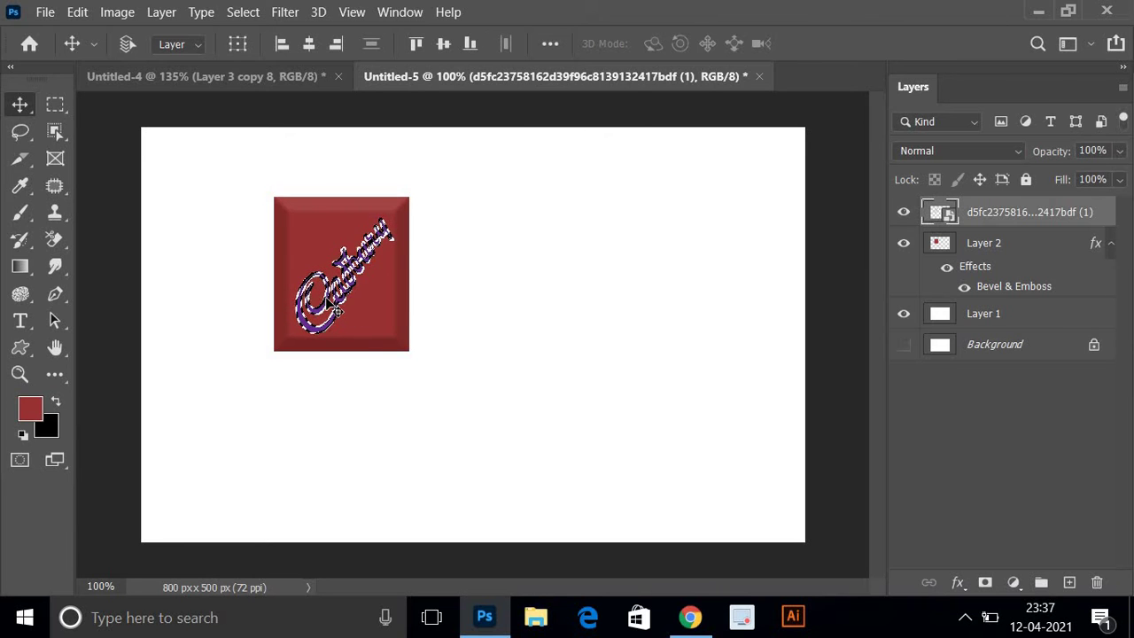
pyautogui.press('ctrl')
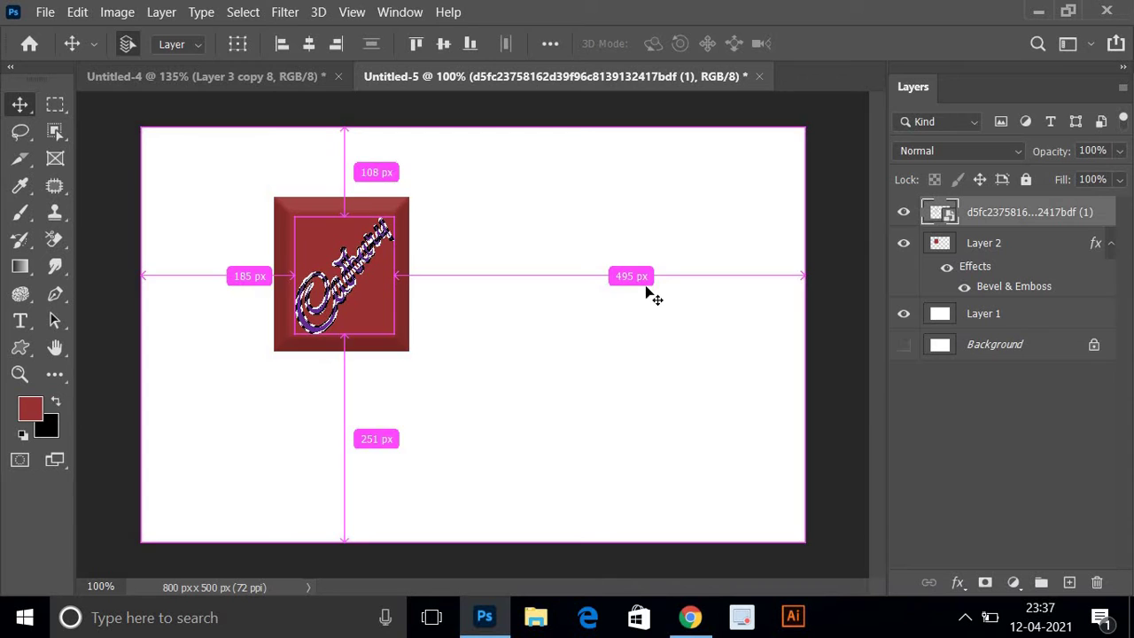
pyautogui.hotkey('ctrl', 'j')
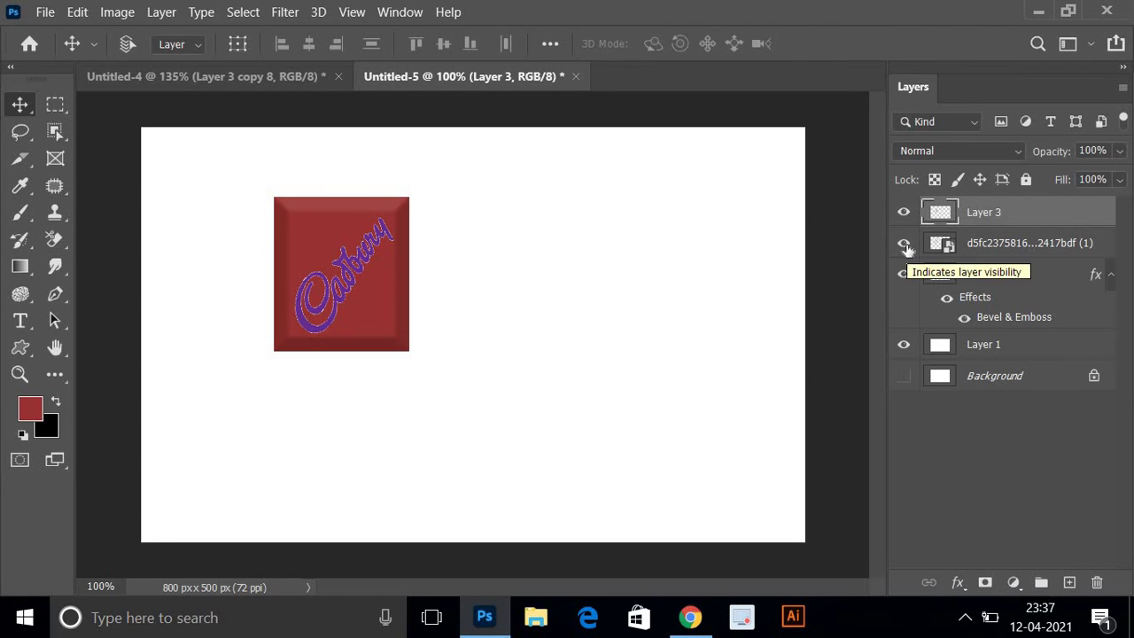
# Delete the original placed logo layer, keeping Layer 3 selected.
pyautogui.click(905, 245)
pyautogui.click(904, 275)
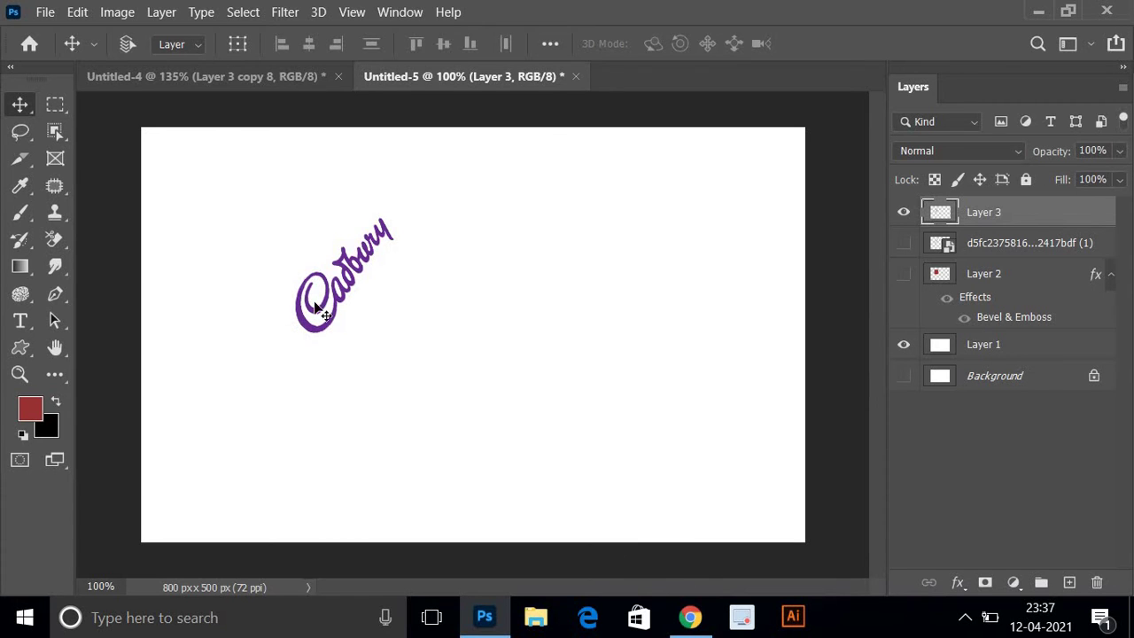
pyautogui.click(904, 274)
pyautogui.click(904, 242)
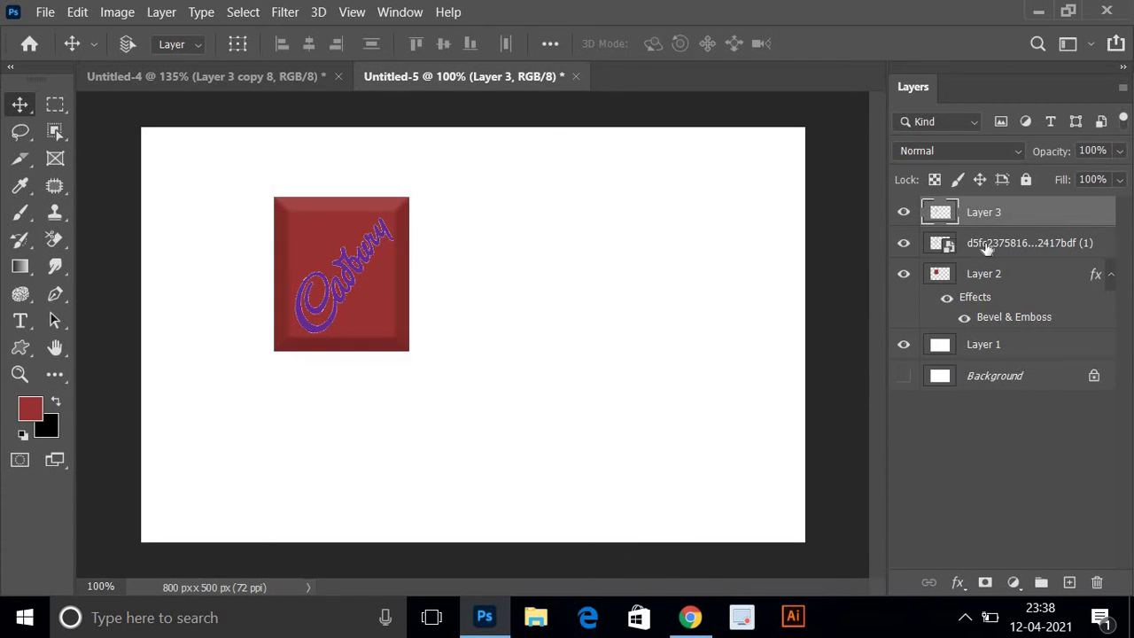
pyautogui.click(988, 245)
pyautogui.click(1097, 582)
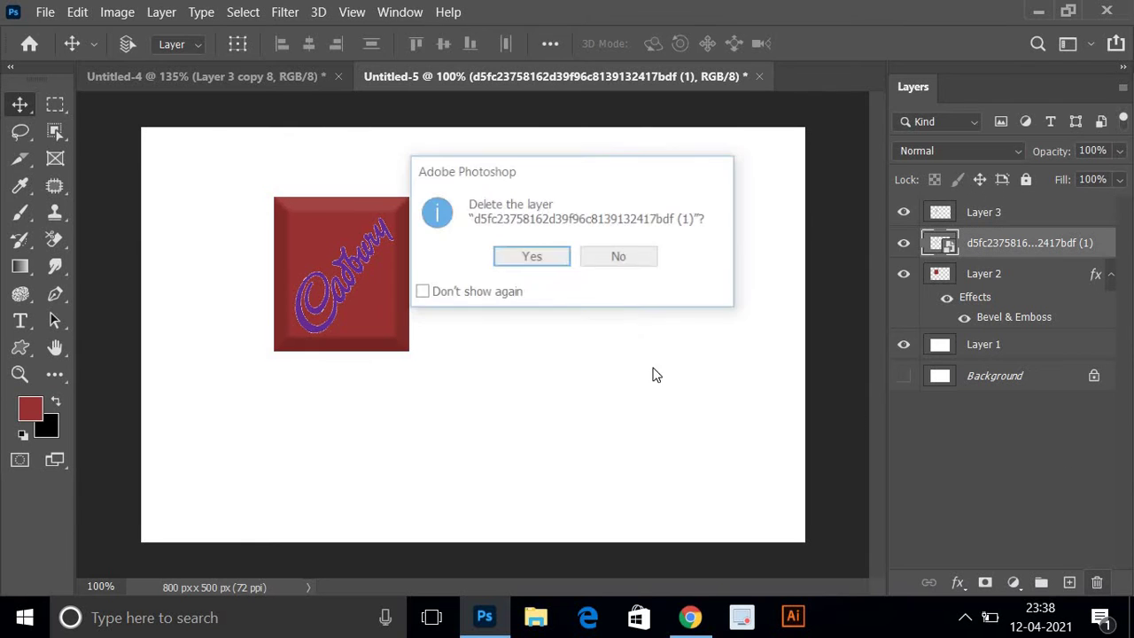
pyautogui.click(531, 258)
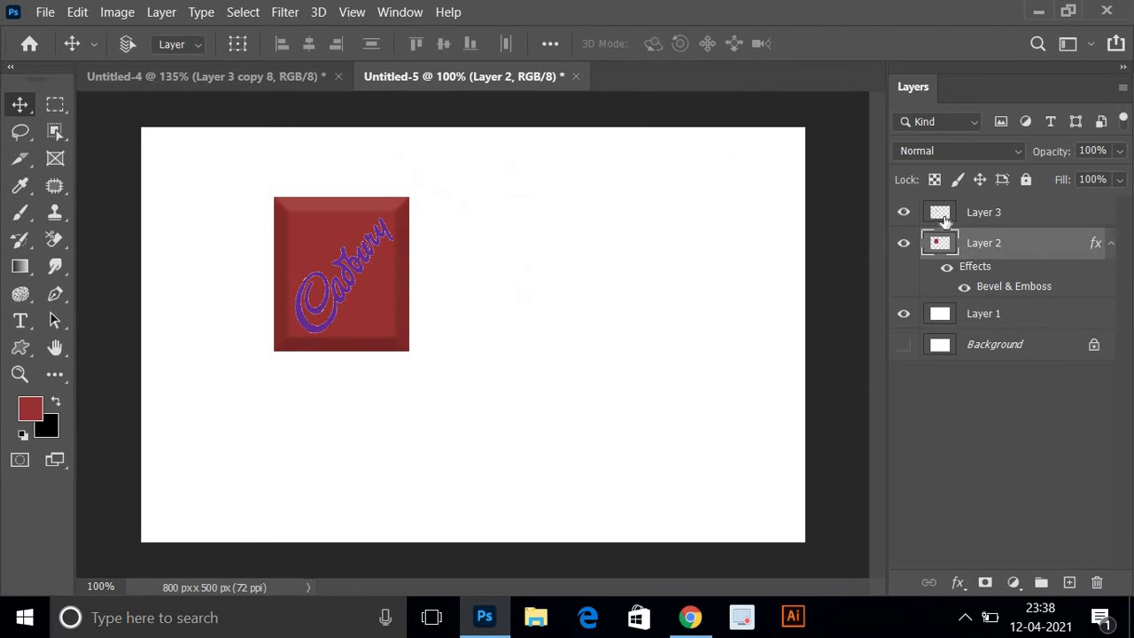
pyautogui.click(949, 214)
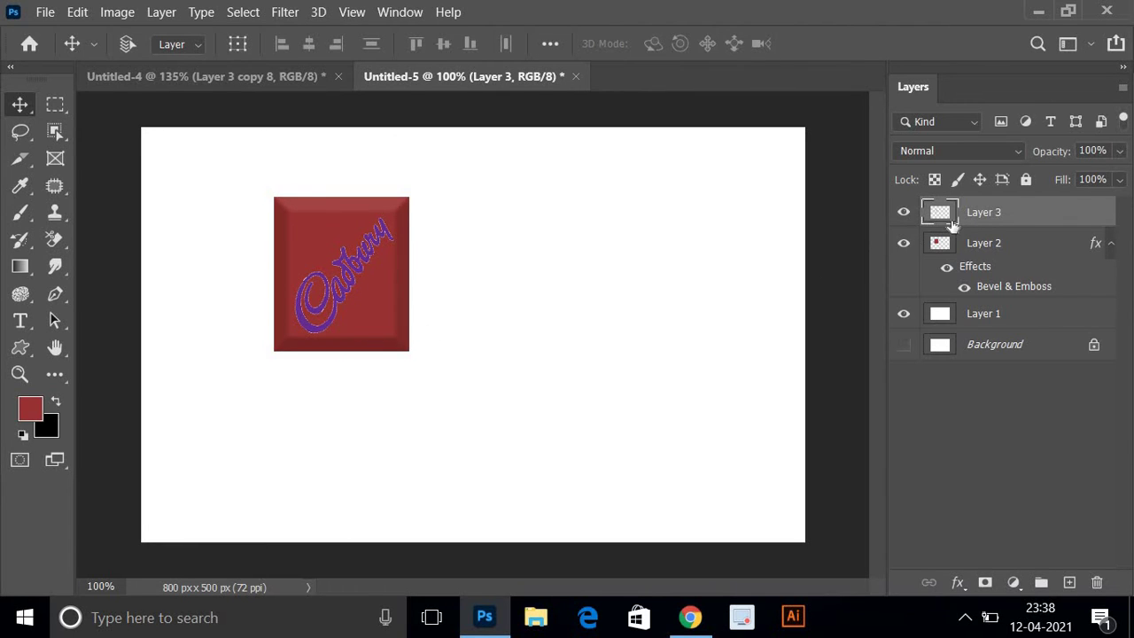
pyautogui.press('ctrl')
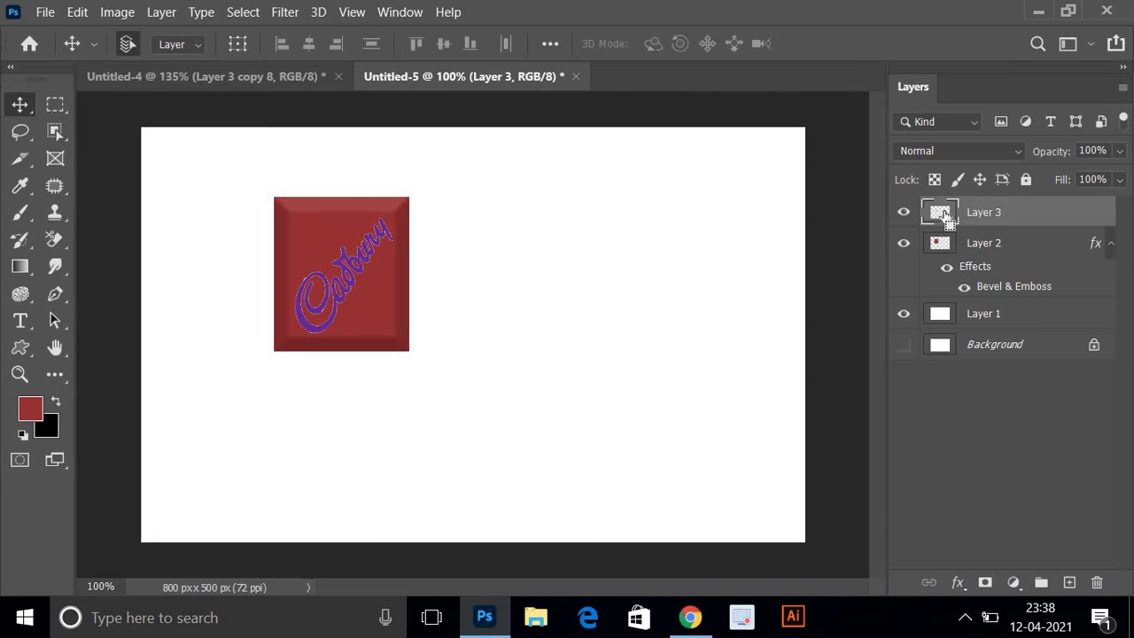
# Load the Layer 3 lettering as a selection, recolour it red to match the bar, and deselect.
pyautogui.keyDown('ctrl'); pyautogui.click(944, 214); pyautogui.keyUp('ctrl')
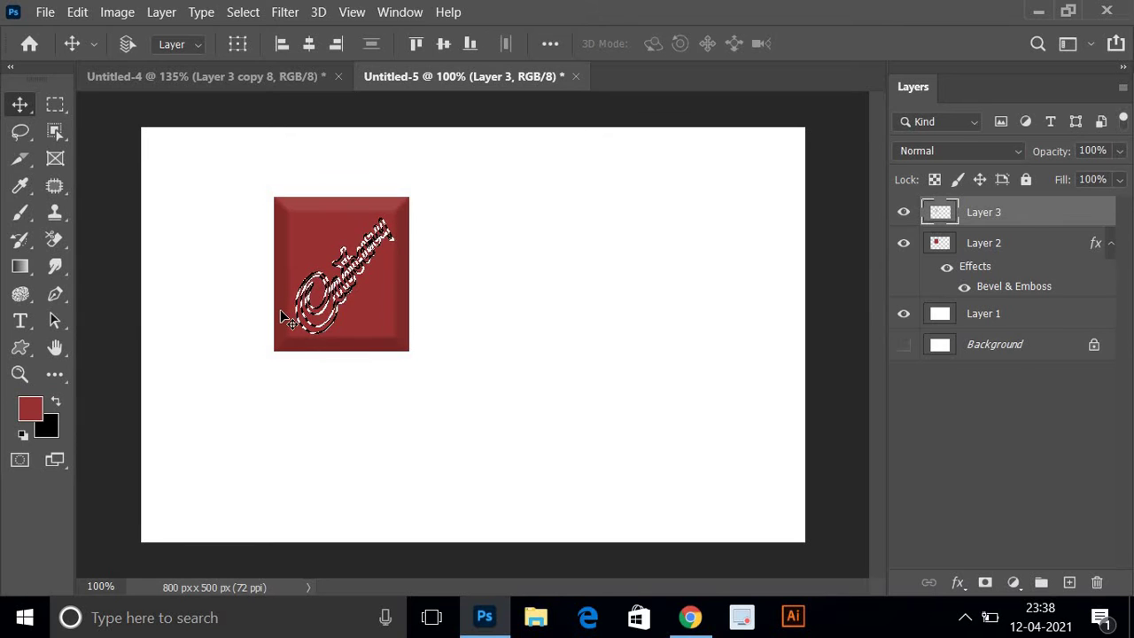
pyautogui.press('ctrl')
pyautogui.hotkey('ctrl', 'd')
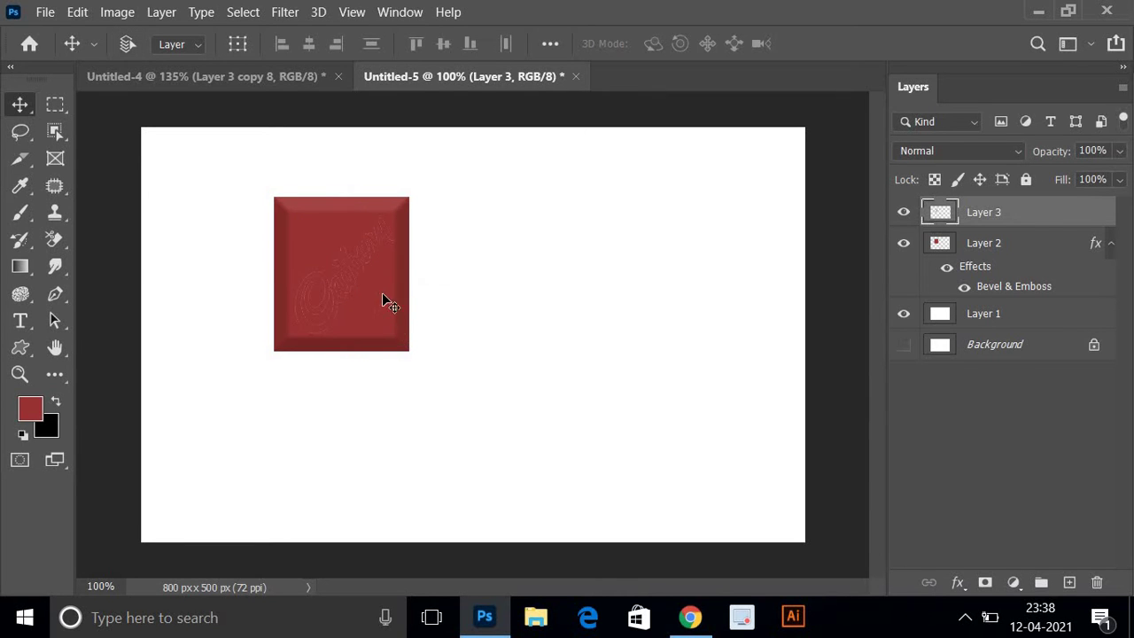
pyautogui.scroll(2, 339, 293)
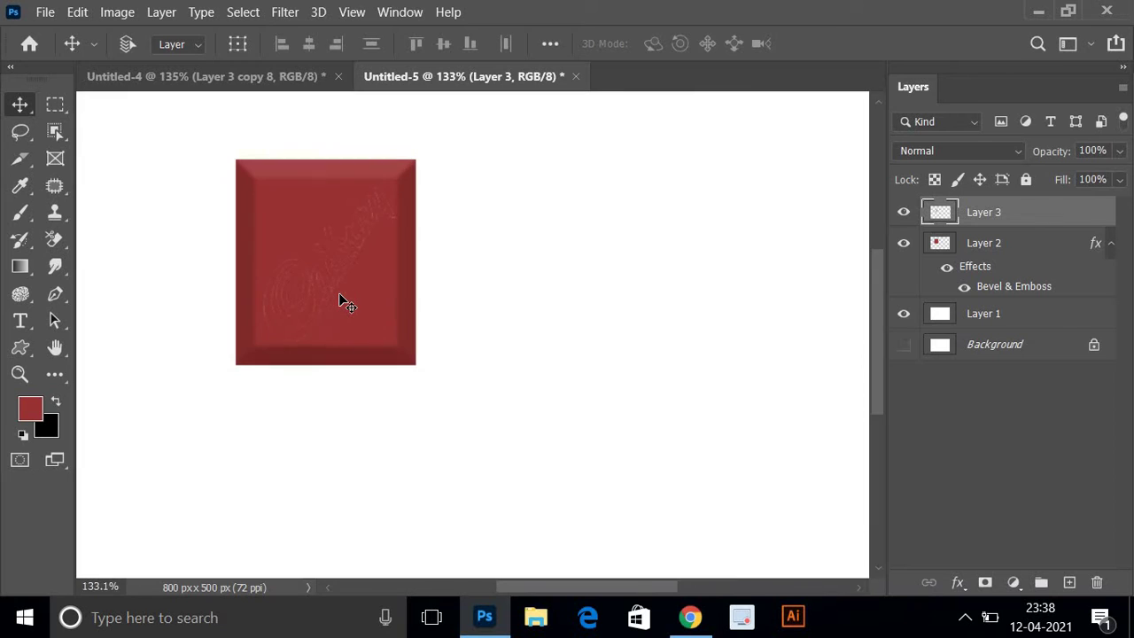
pyautogui.scroll(-1, 340, 292)
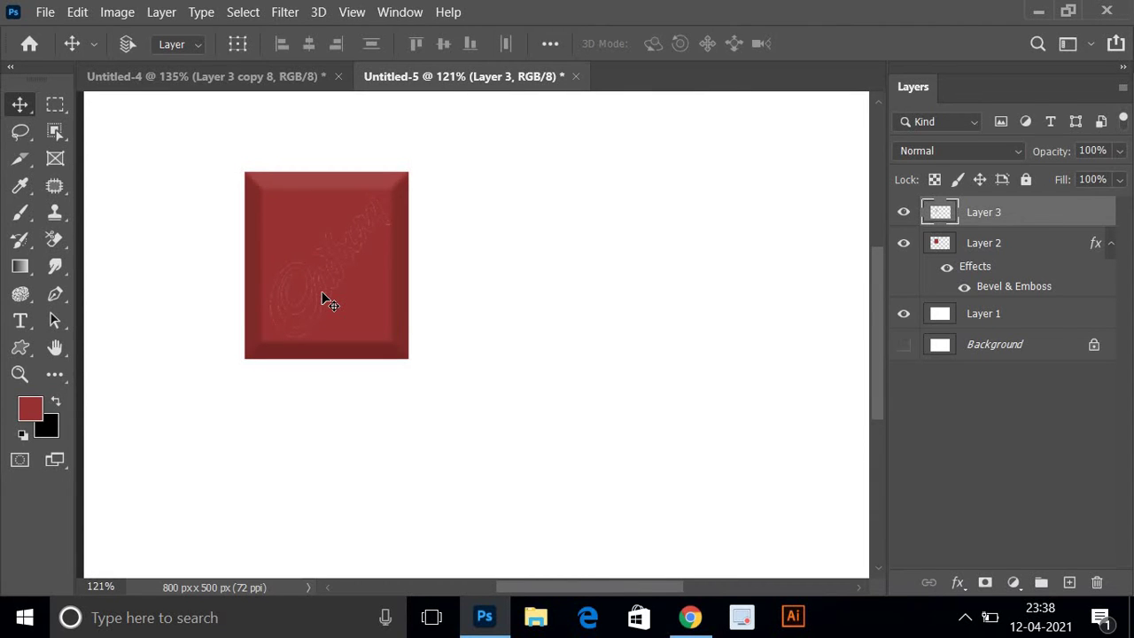
# Give Layer 3's Cadbury lettering a Bevel & Emboss with Direction Down and 18% shadow opacity.
pyautogui.doubleClick(1068, 216)
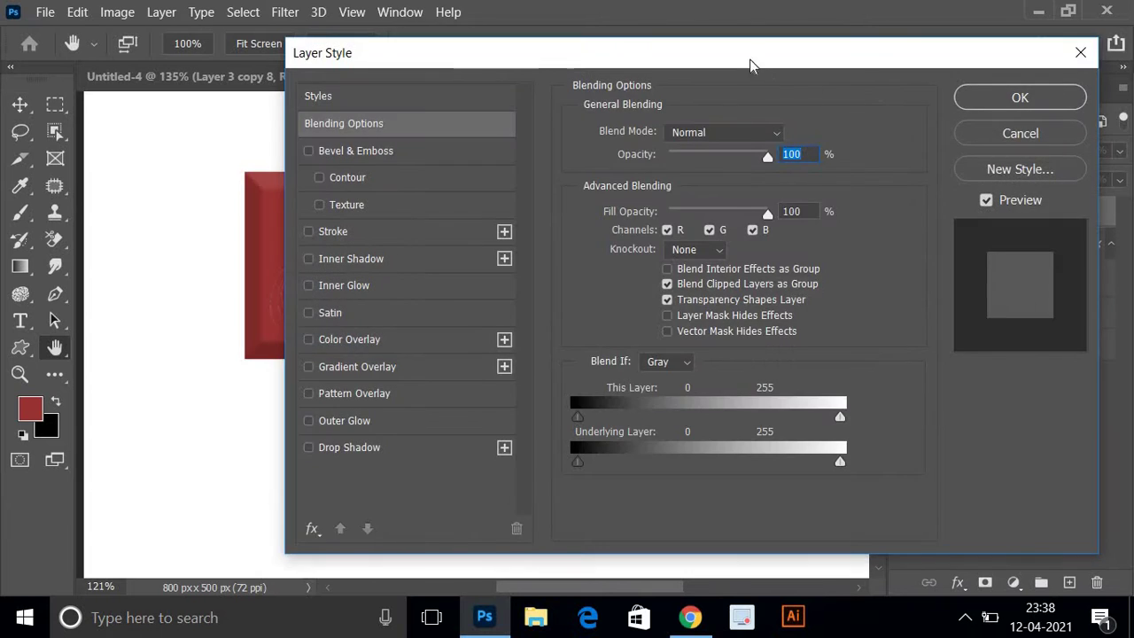
pyautogui.moveTo(900, 55); pyautogui.dragTo(1004, 67)
pyautogui.click(588, 151)
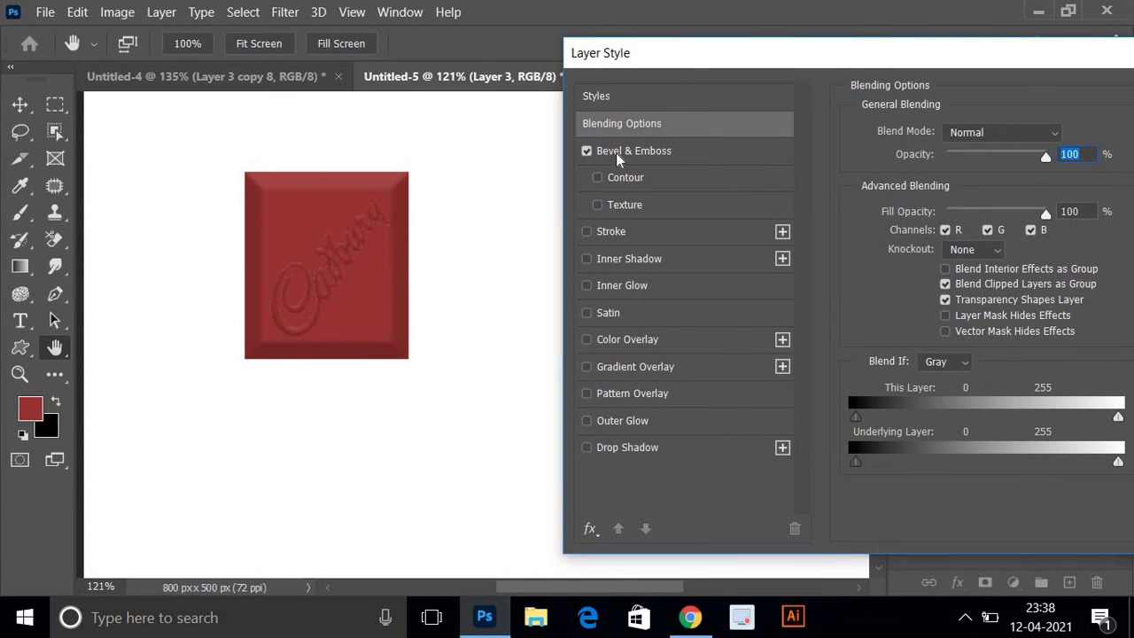
pyautogui.click(616, 153)
pyautogui.moveTo(787, 64); pyautogui.dragTo(733, 27)
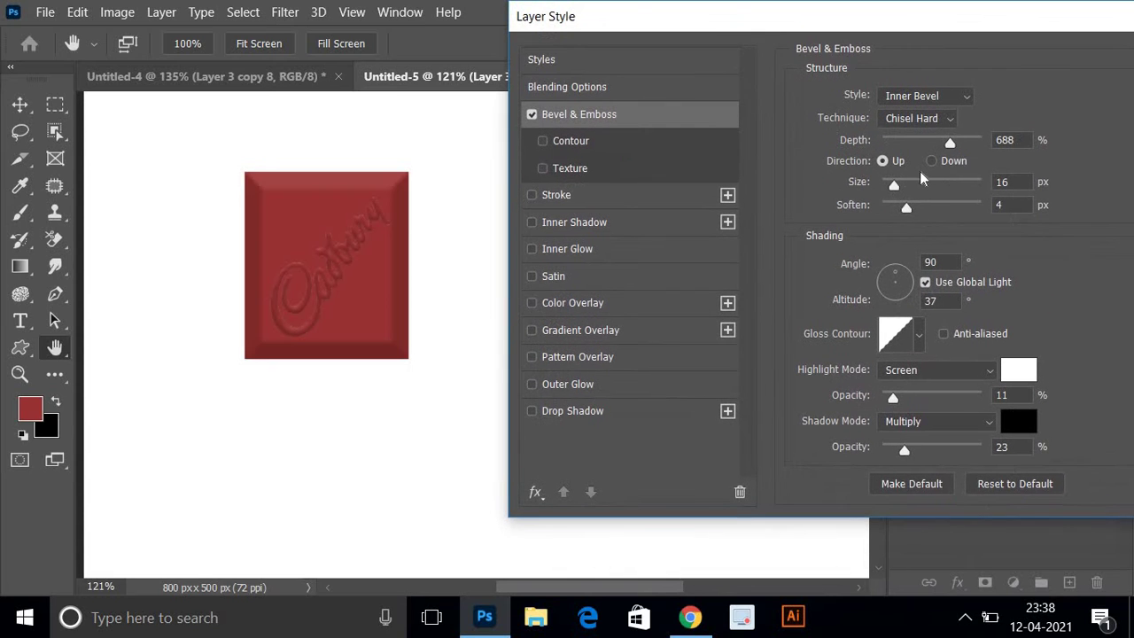
pyautogui.click(931, 161)
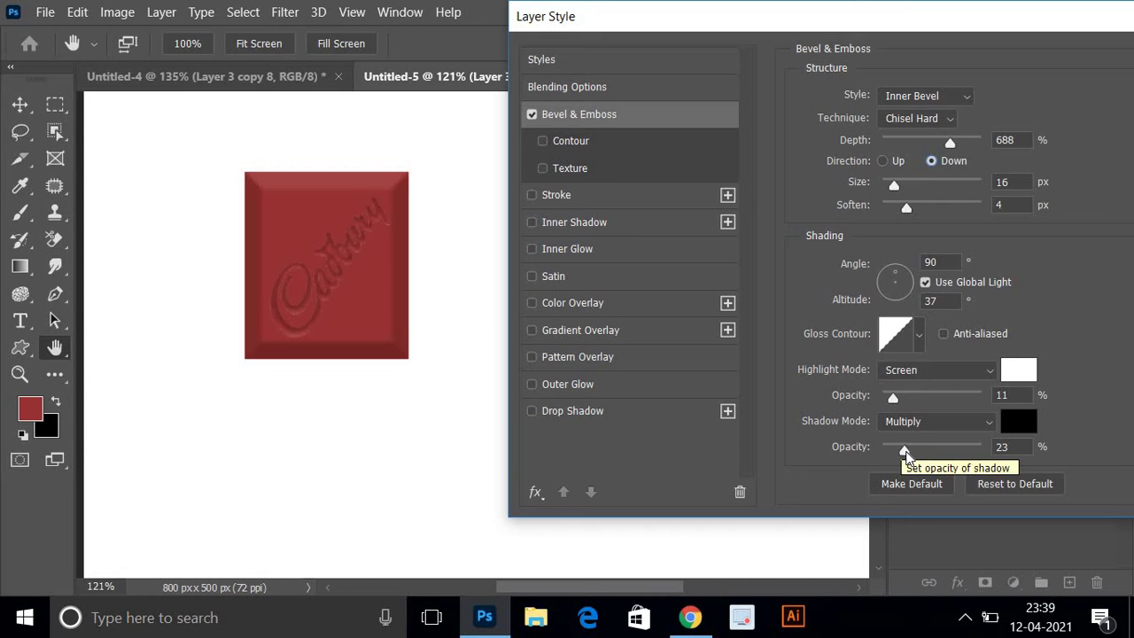
pyautogui.moveTo(905, 451); pyautogui.dragTo(900, 451)
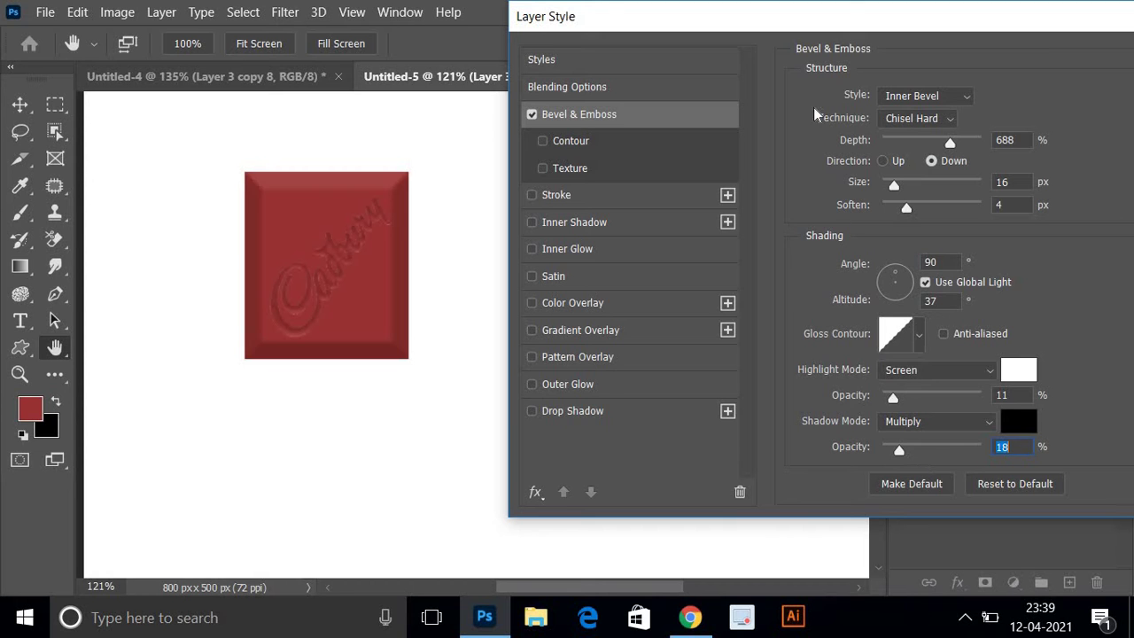
pyautogui.moveTo(827, 34); pyautogui.dragTo(631, 45)
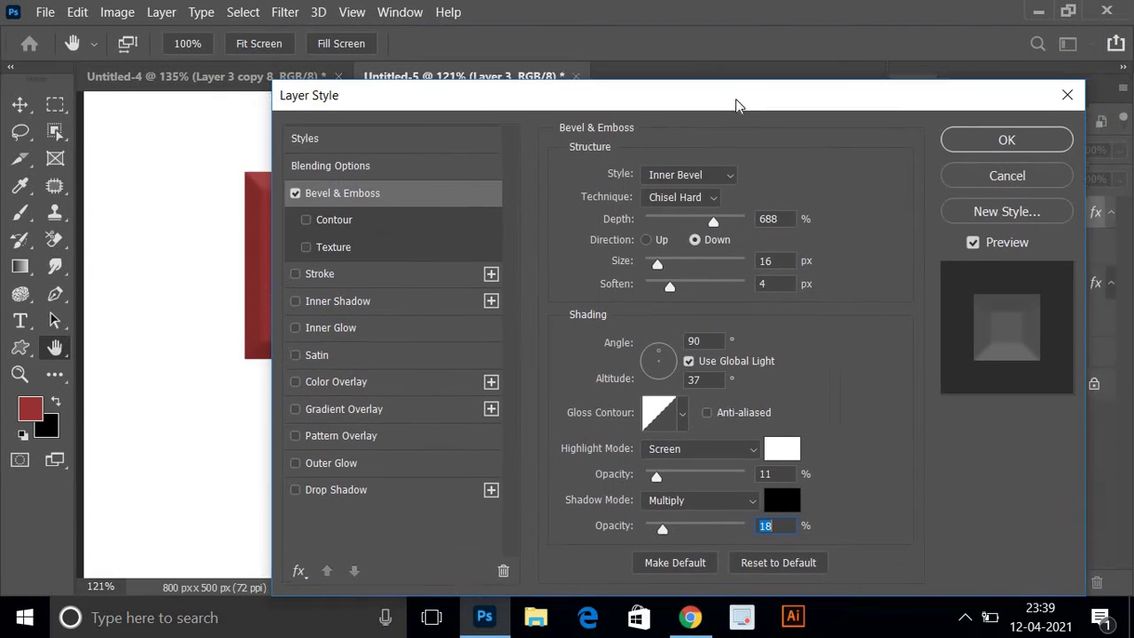
pyautogui.moveTo(631, 45)
pyautogui.mouseDown()
pyautogui.moveTo(677, 89)
pyautogui.moveTo(627, 64)
pyautogui.mouseUp()
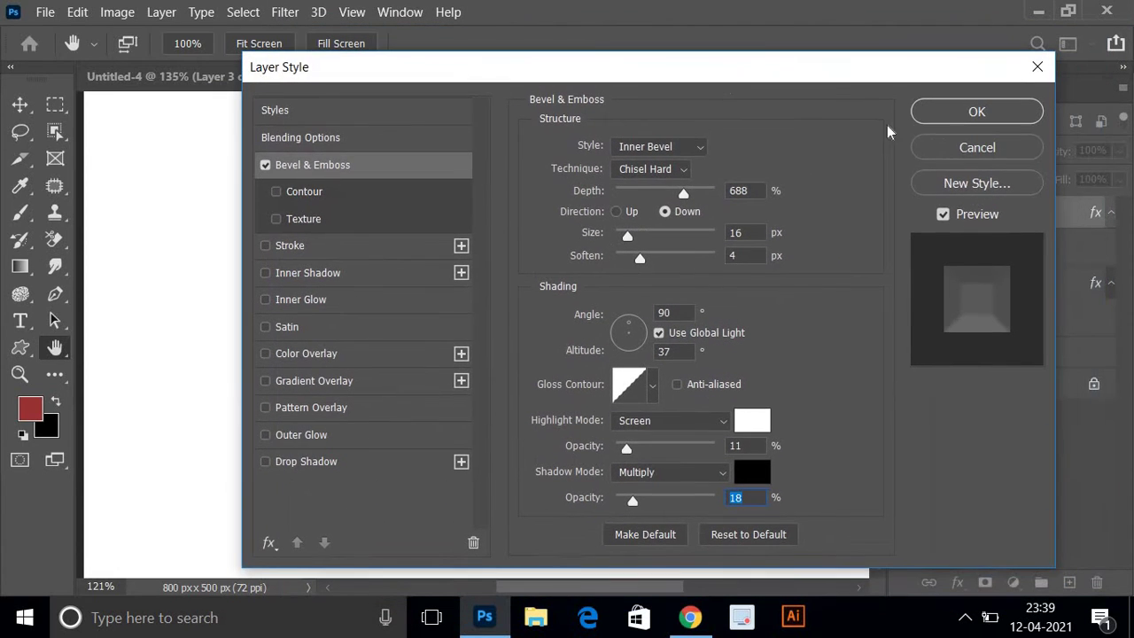
pyautogui.click(975, 113)
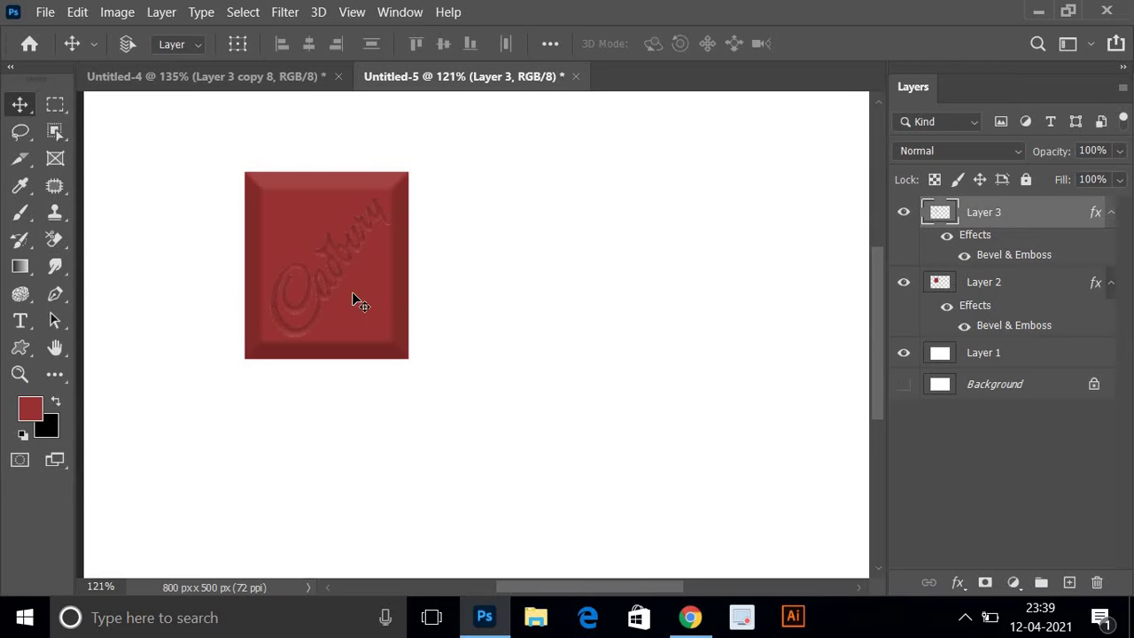
# Select Layer 2 and Layer 3 together and merge them into one layer.
pyautogui.moveTo(379, 316)
pyautogui.mouseDown()
pyautogui.moveTo(598, 329)
pyautogui.moveTo(658, 346)
pyautogui.moveTo(648, 351)
pyautogui.mouseUp()
pyautogui.hotkey('ctrl', 'z')
pyautogui.click(950, 290)
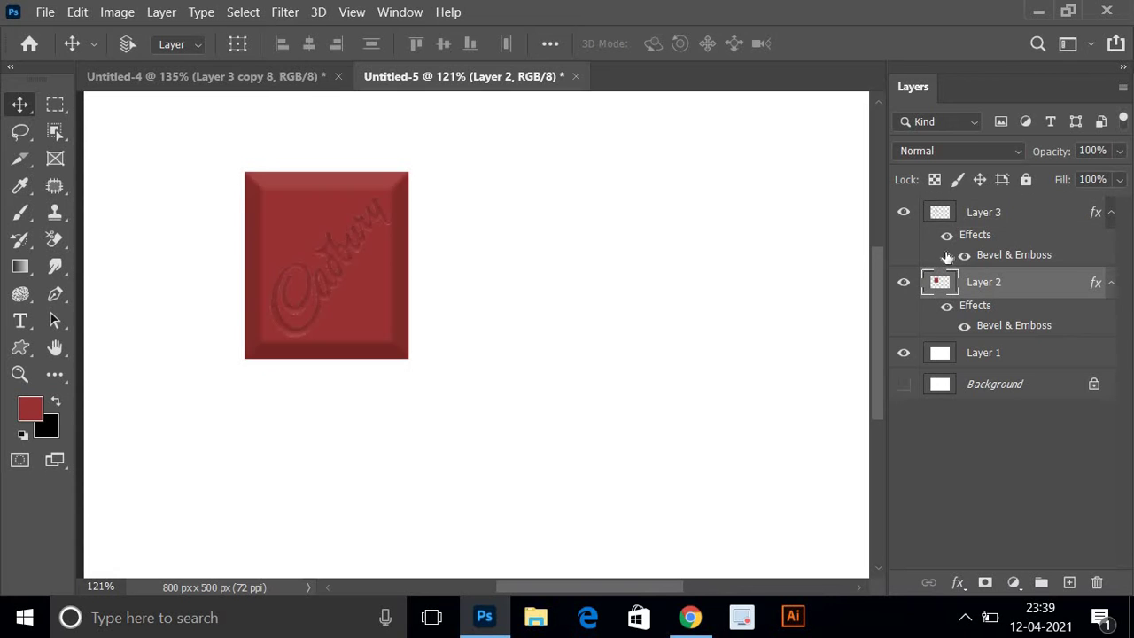
pyautogui.keyDown('shift'); pyautogui.click(964, 217); pyautogui.keyUp('shift')
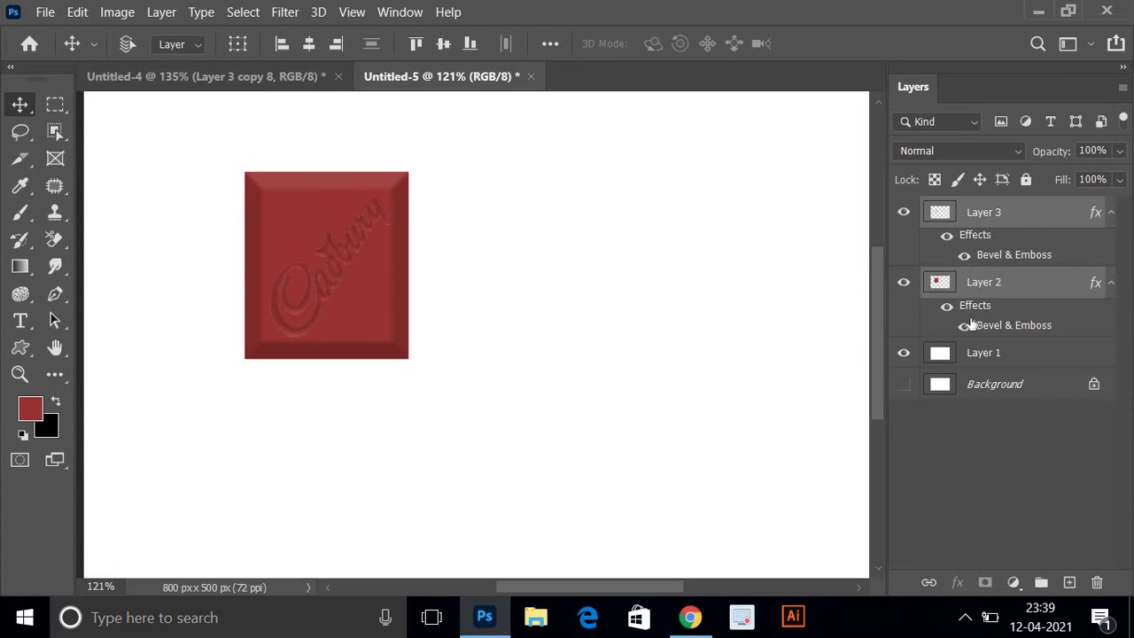
pyautogui.click(934, 448)
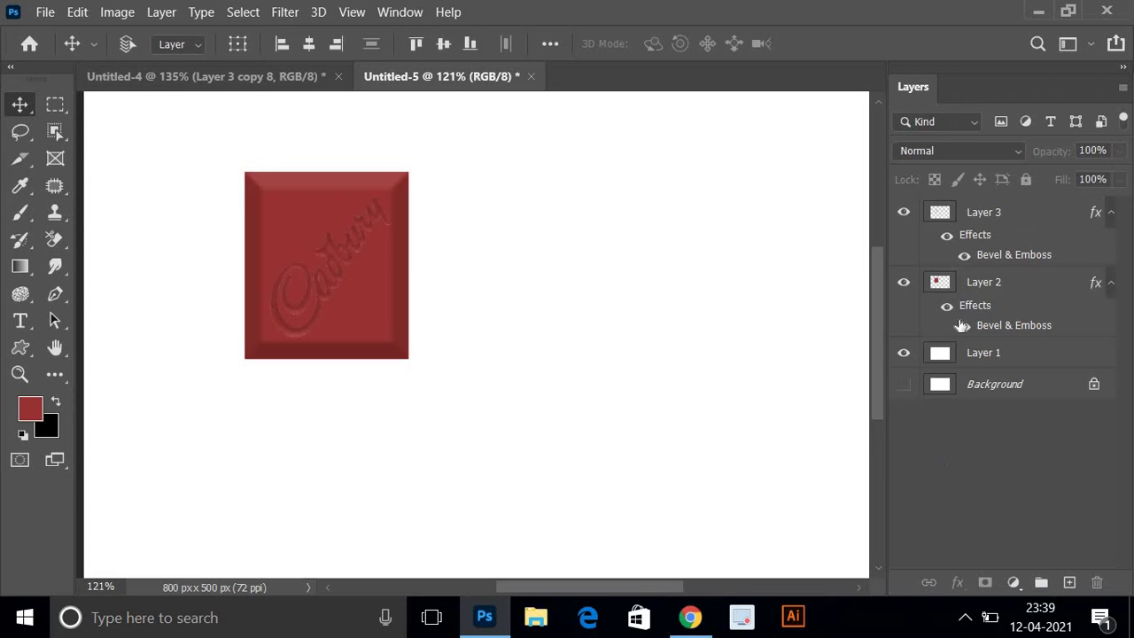
pyautogui.click(977, 215)
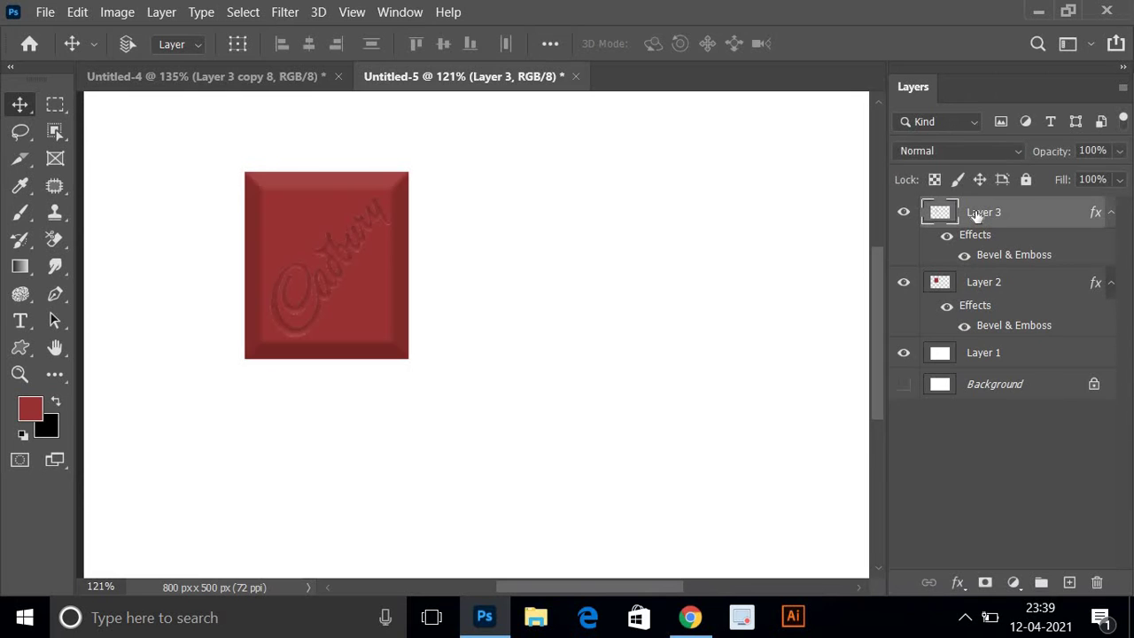
pyautogui.keyDown('shift'); pyautogui.click(993, 291); pyautogui.keyUp('shift')
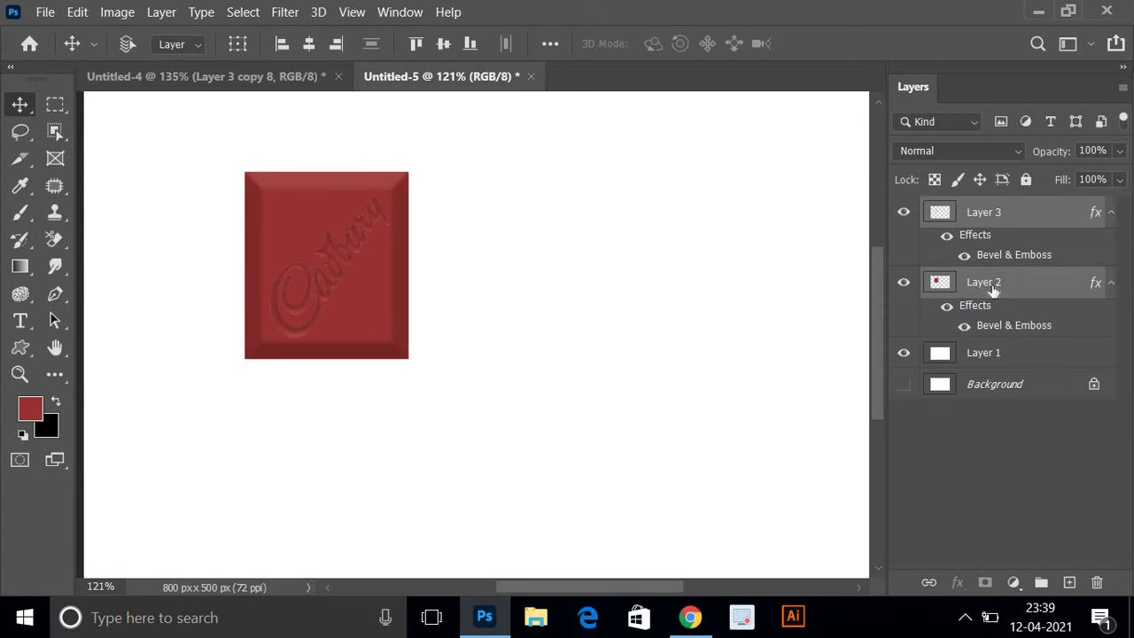
pyautogui.hotkey('ctrl', 'e')
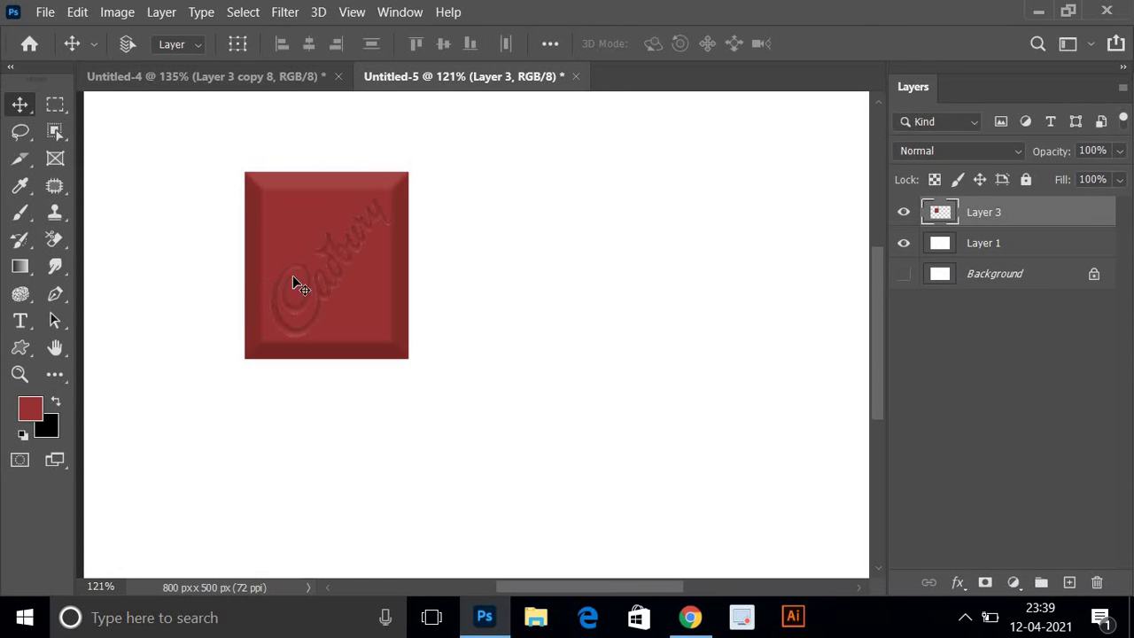
# Move the merged chocolate bar toward the canvas's upper-left.
pyautogui.moveTo(363, 316); pyautogui.dragTo(326, 319)
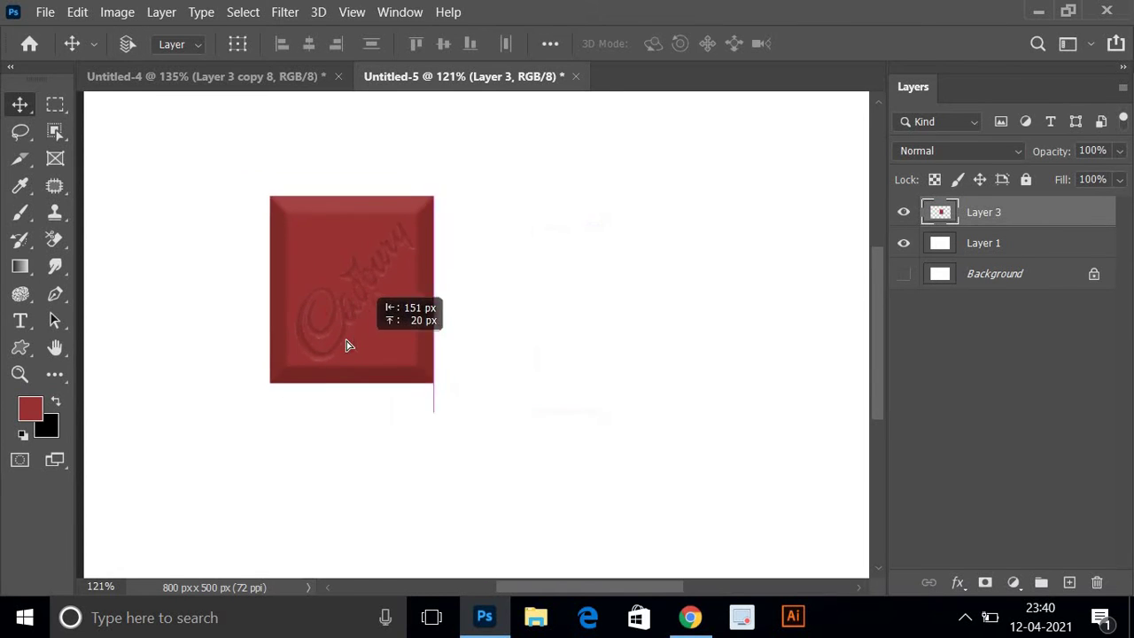
pyautogui.moveTo(414, 326); pyautogui.dragTo(290, 303)
pyautogui.scroll(-1, 290, 303)
pyautogui.scroll(-2, 338, 324)
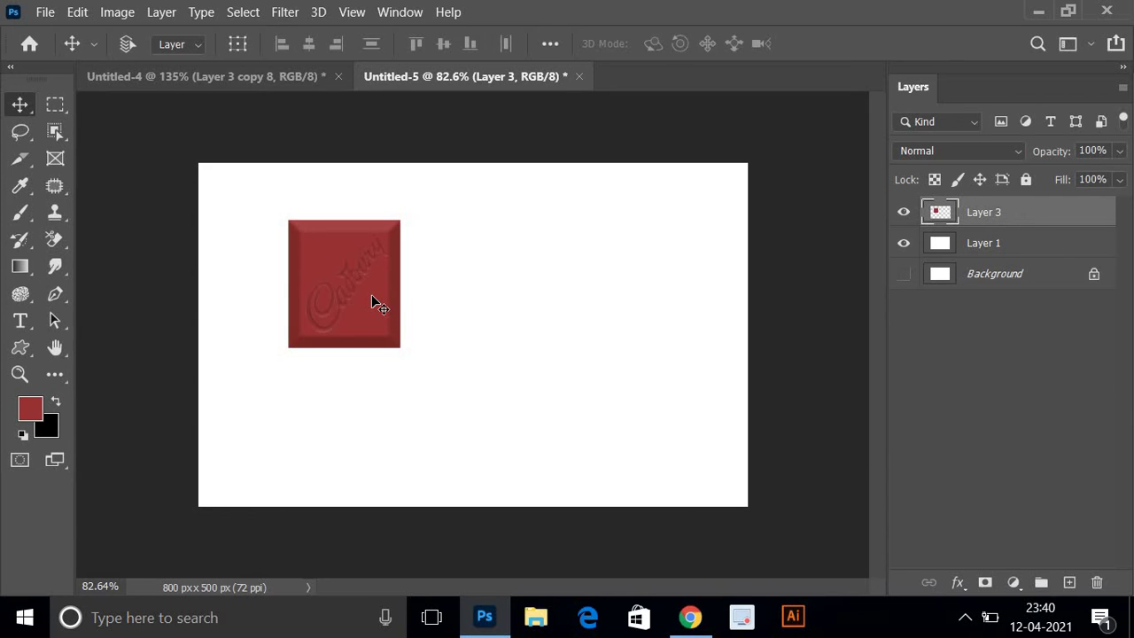
# Free-transform the merged Cadbury bar down to about 52% of its size.
pyautogui.press('ctrl')
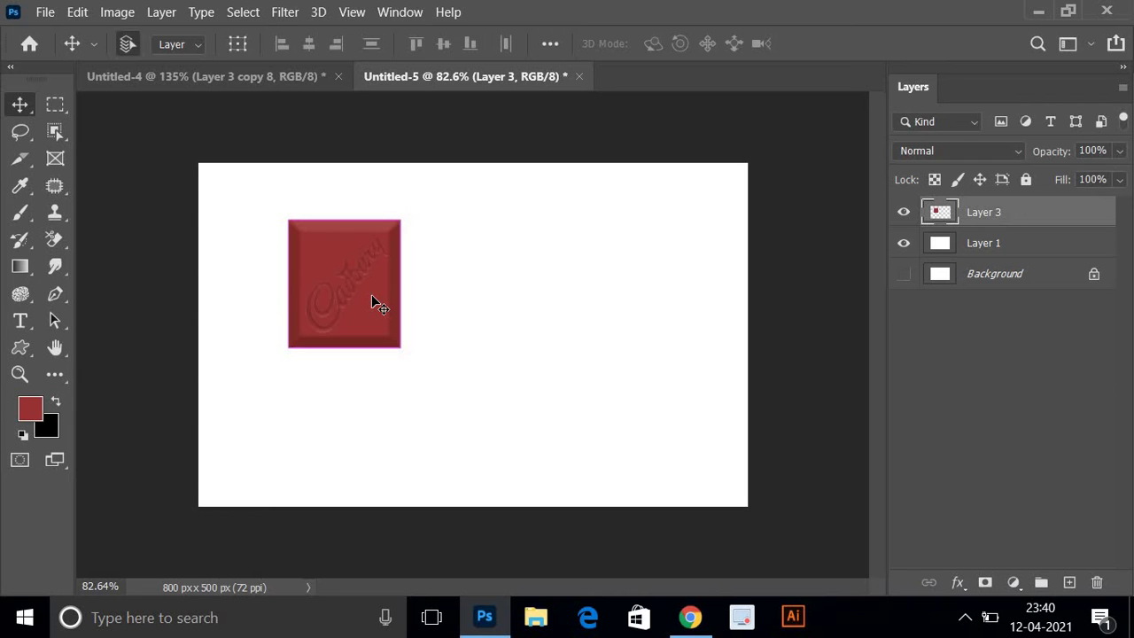
pyautogui.hotkey('ctrl', 't')
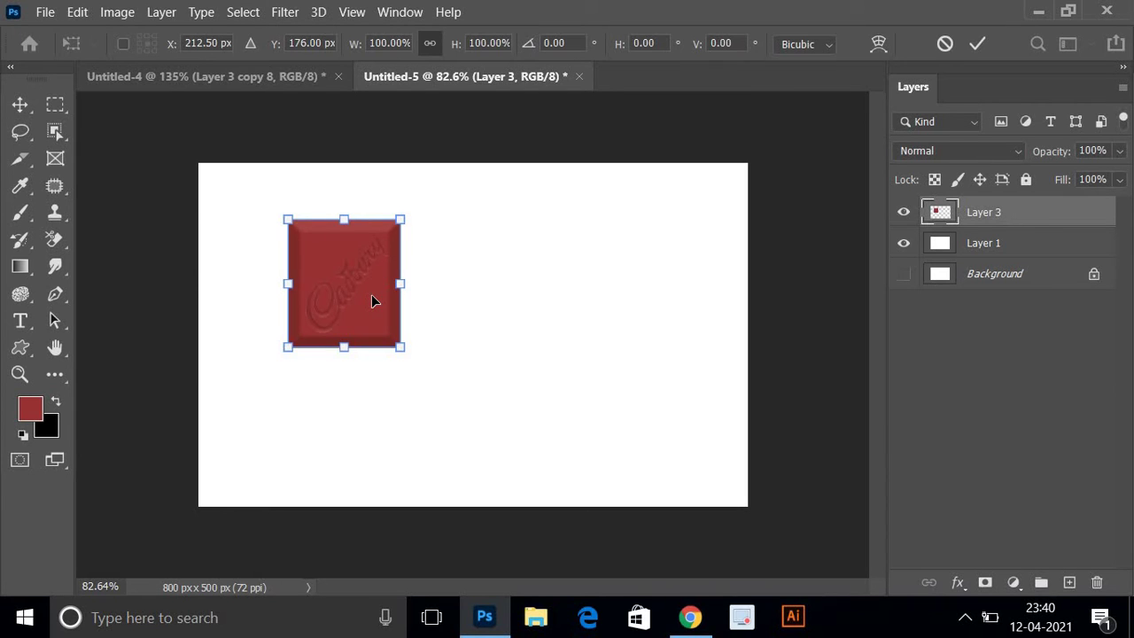
pyautogui.moveTo(401, 347); pyautogui.dragTo(351, 289)
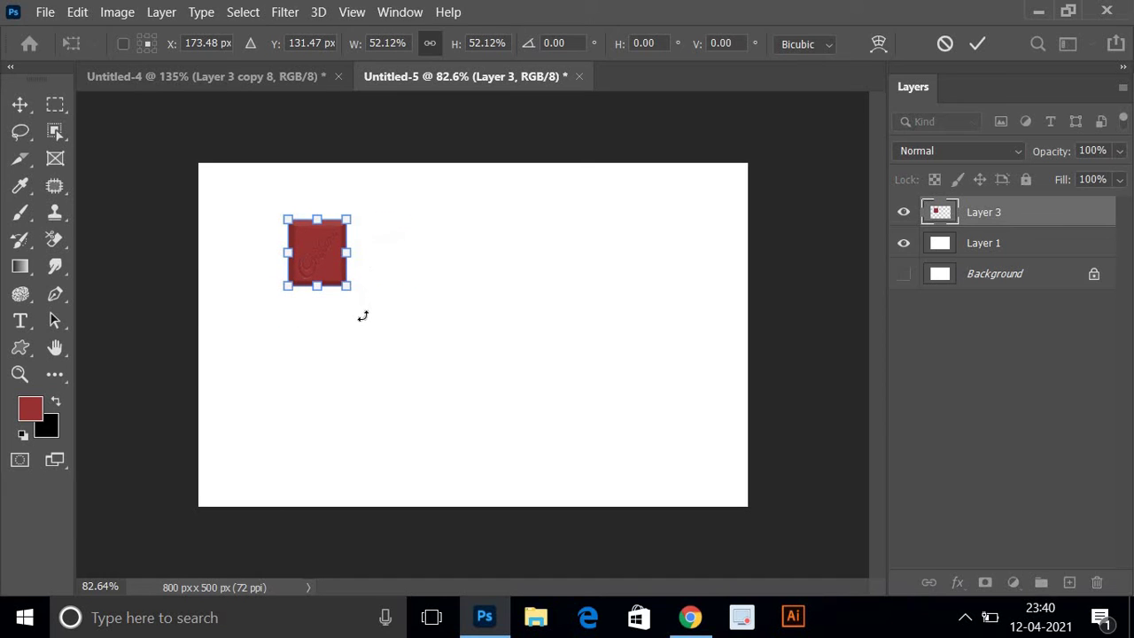
pyautogui.press('Return')
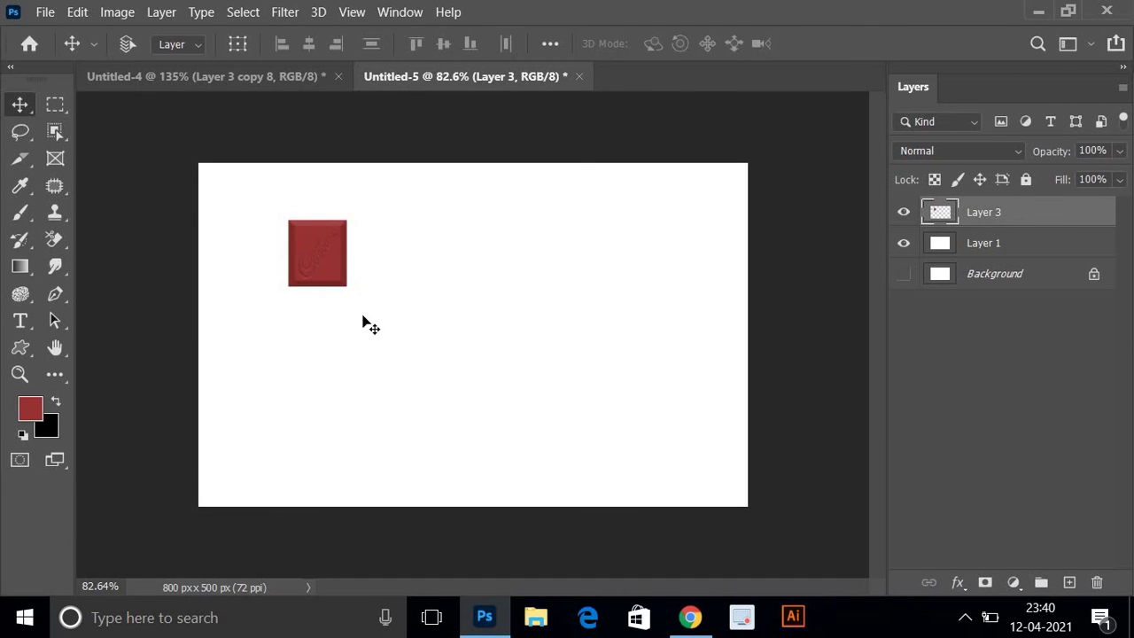
pyautogui.scroll(3, 361, 321)
# Make Layer 3 visible and duplicate it as Layer 3 copy.
pyautogui.moveTo(458, 319); pyautogui.dragTo(499, 340)
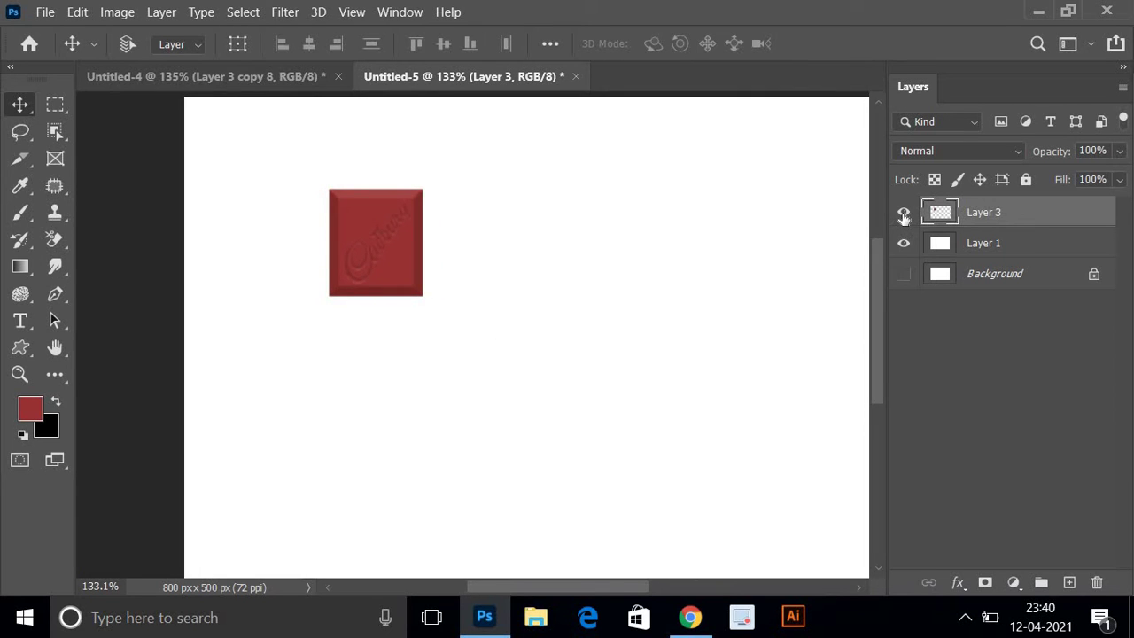
pyautogui.click(904, 215)
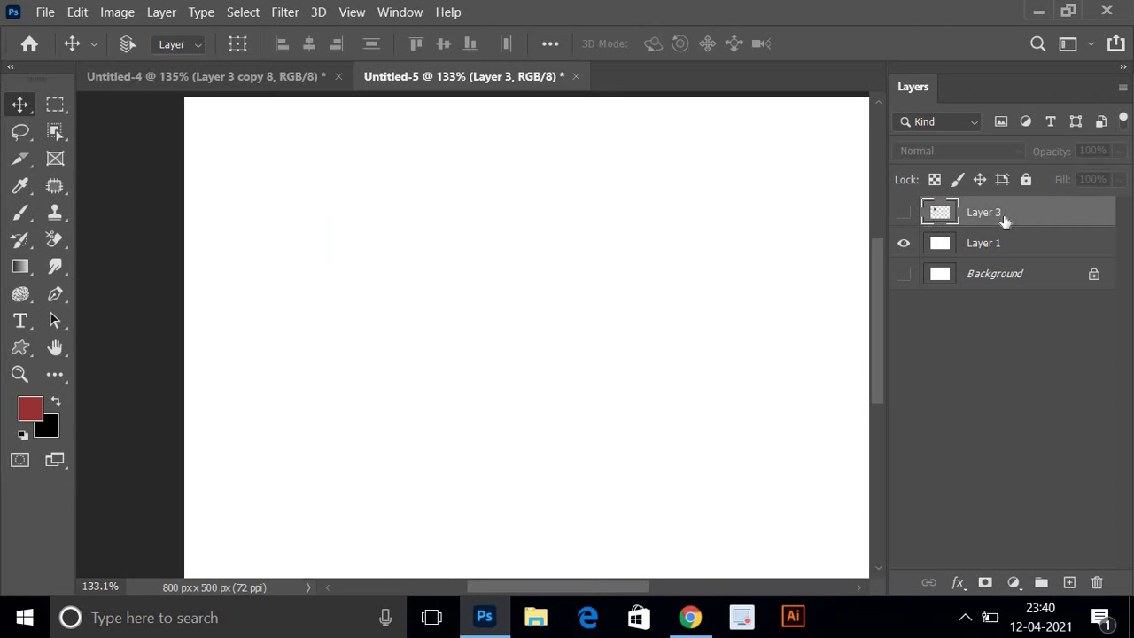
pyautogui.click(904, 213)
pyautogui.click(904, 213)
pyautogui.click(904, 212)
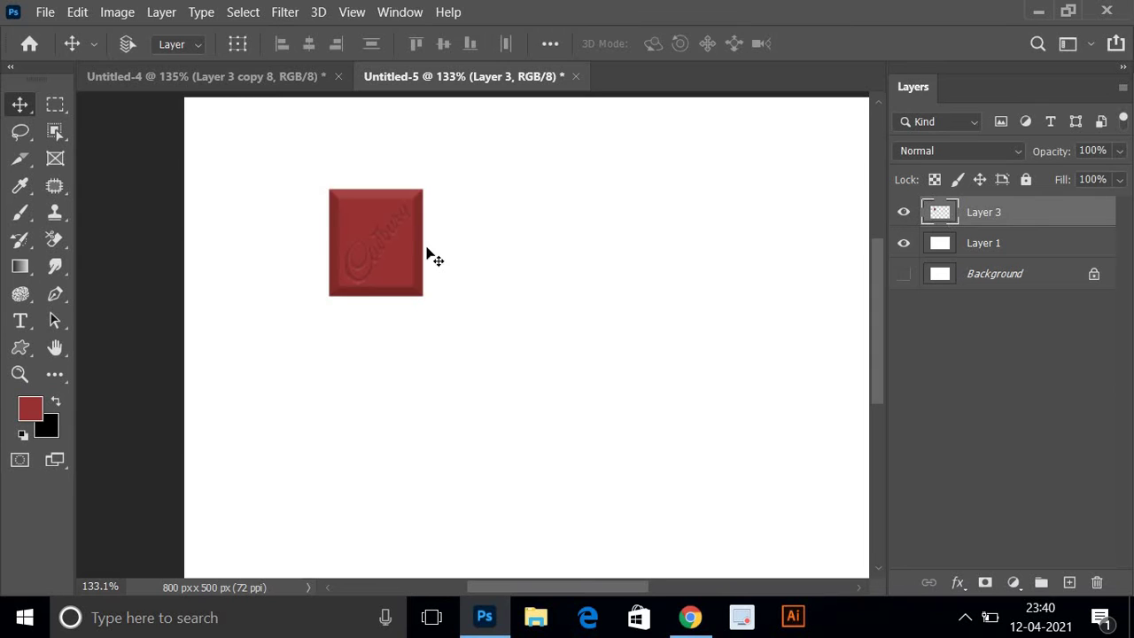
pyautogui.press('ctrl')
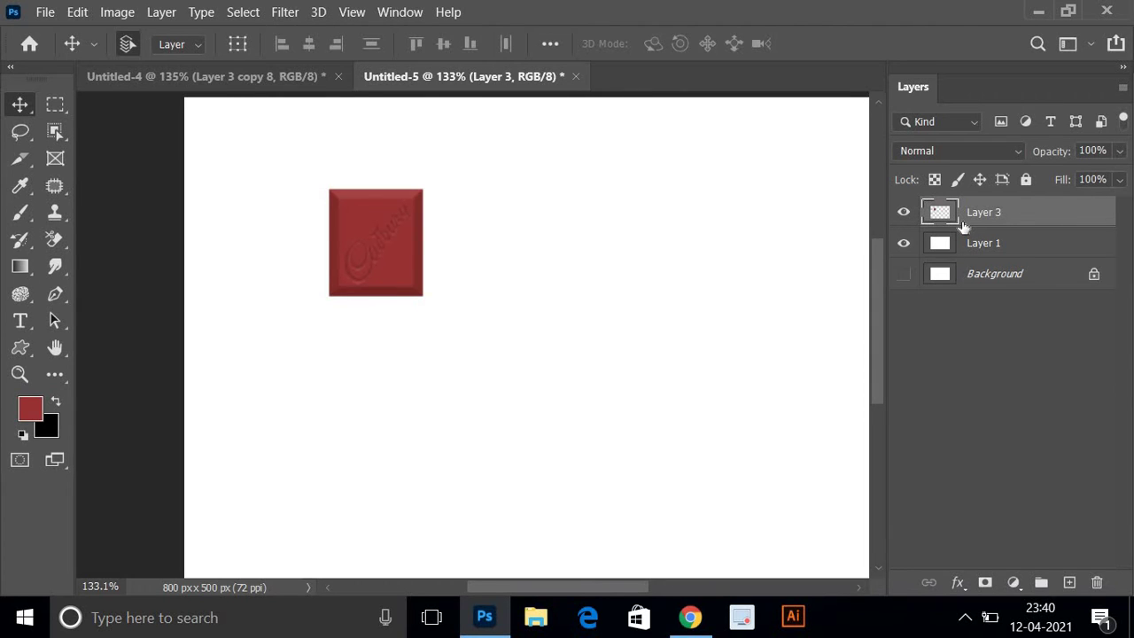
pyautogui.hotkey('ctrl', 'j')
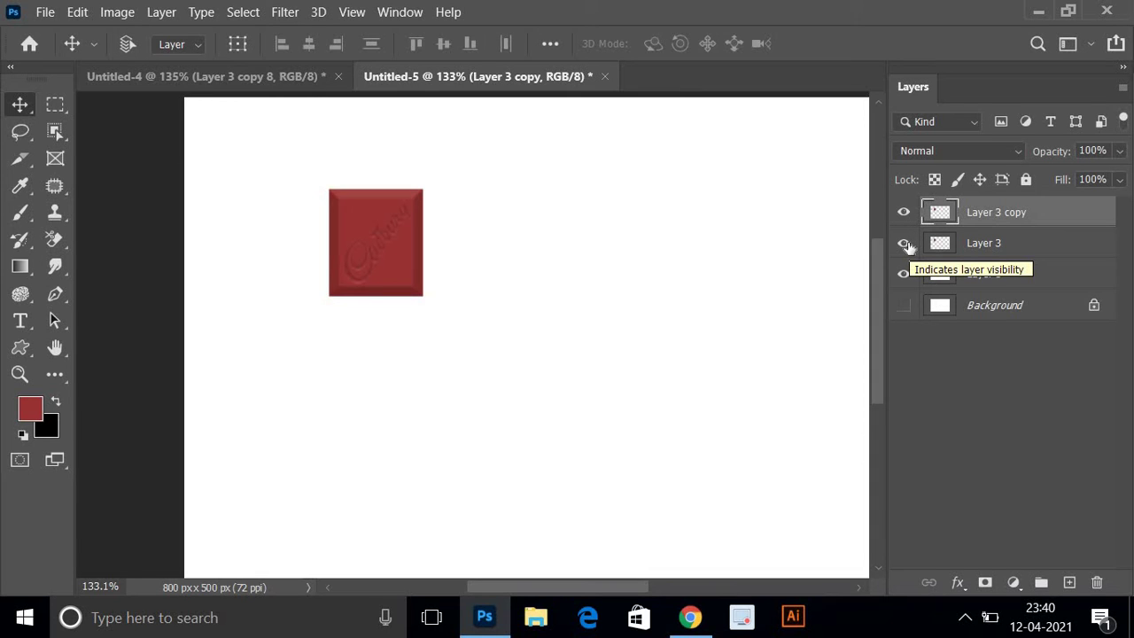
# Hide the original Layer 3 and Alt-drag copies to form a row of four squares.
pyautogui.click(905, 245)
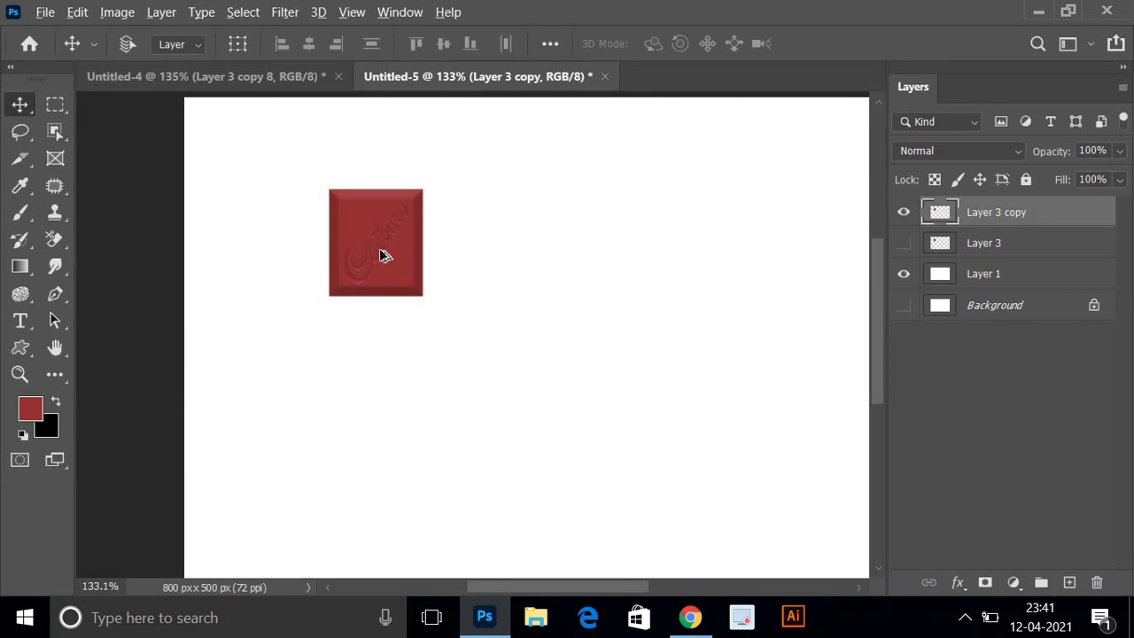
pyautogui.moveTo(401, 254); pyautogui.dragTo(493, 254)
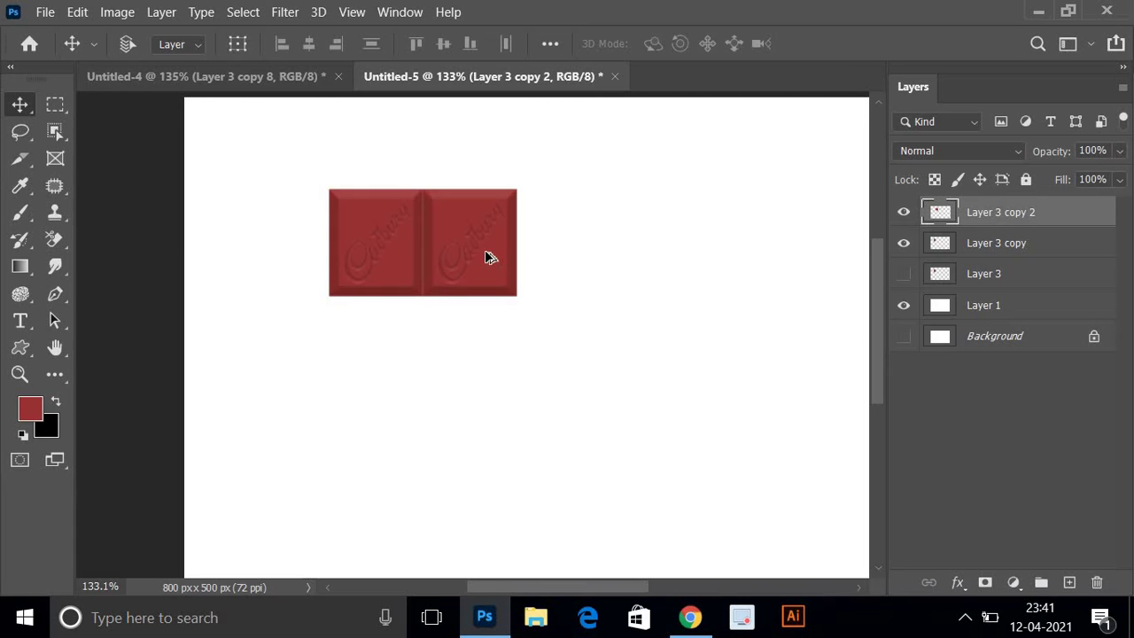
pyautogui.press('alt')
pyautogui.moveTo(483, 246); pyautogui.dragTo(574, 255)
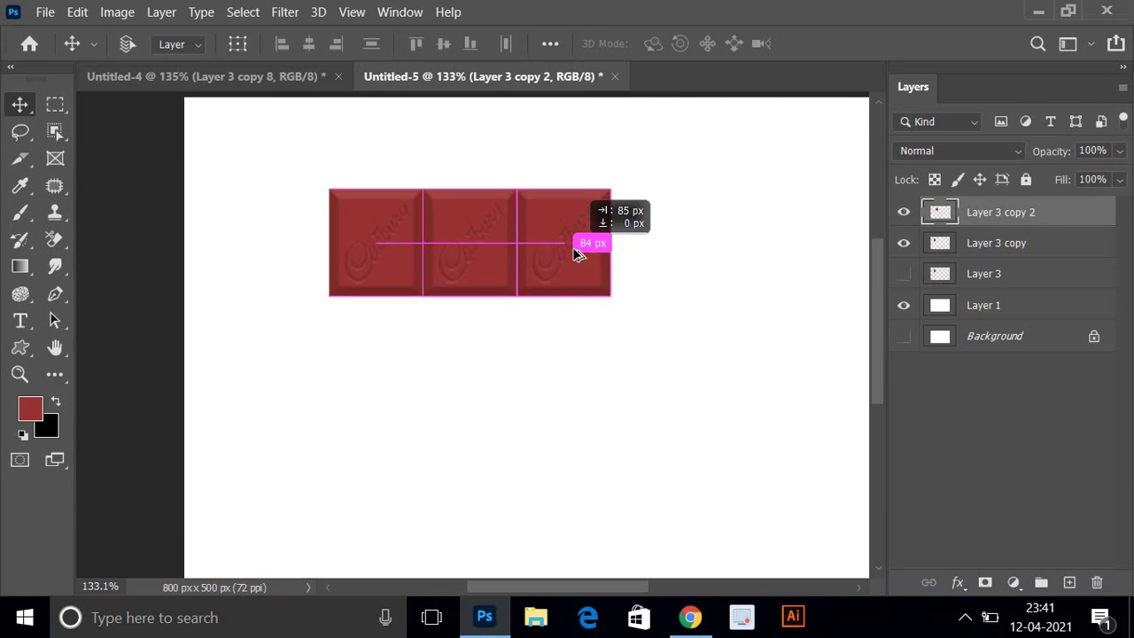
pyautogui.moveTo(574, 254); pyautogui.dragTo(671, 266)
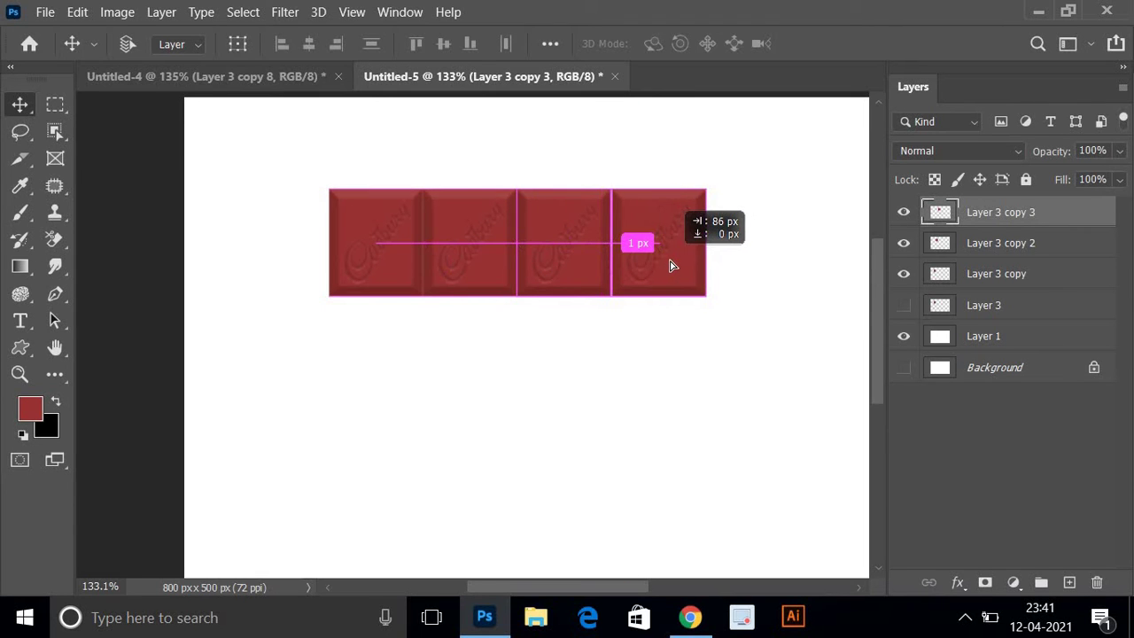
pyautogui.moveTo(671, 266); pyautogui.dragTo(670, 265)
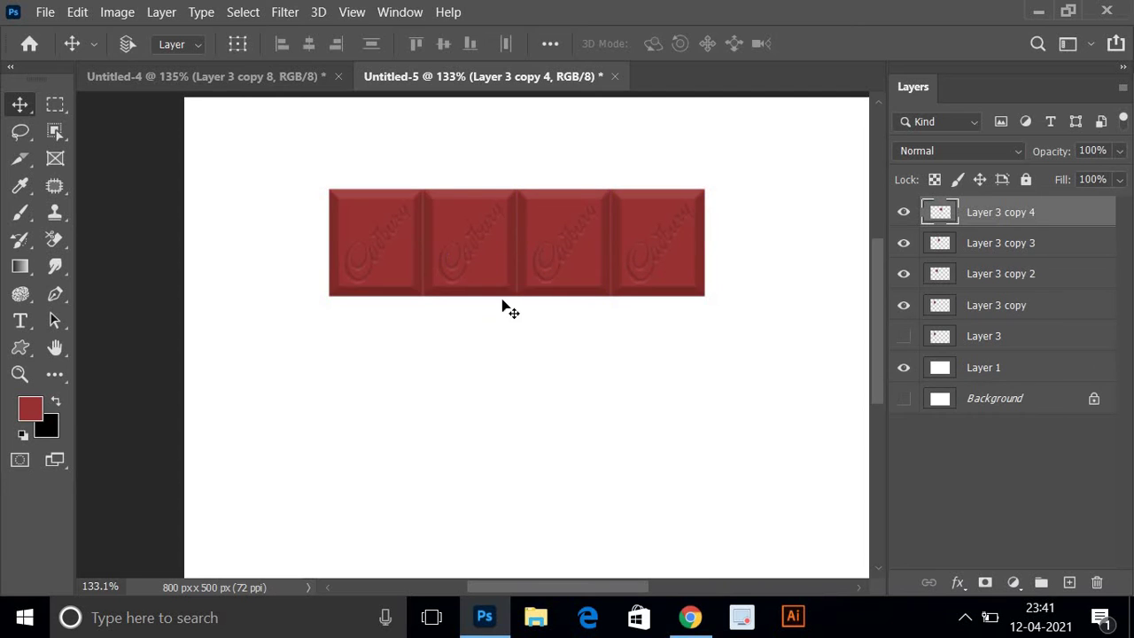
pyautogui.click(965, 304)
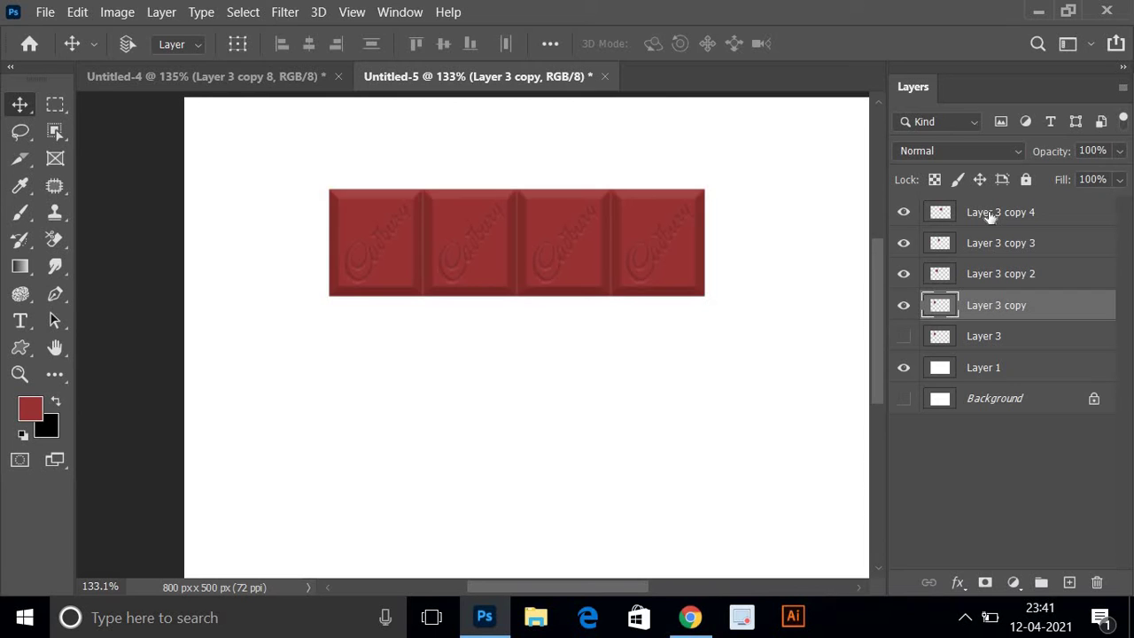
# Merge the four square layers into one row and nudge it slightly higher.
pyautogui.keyDown('shift'); pyautogui.click(990, 215); pyautogui.keyUp('shift')
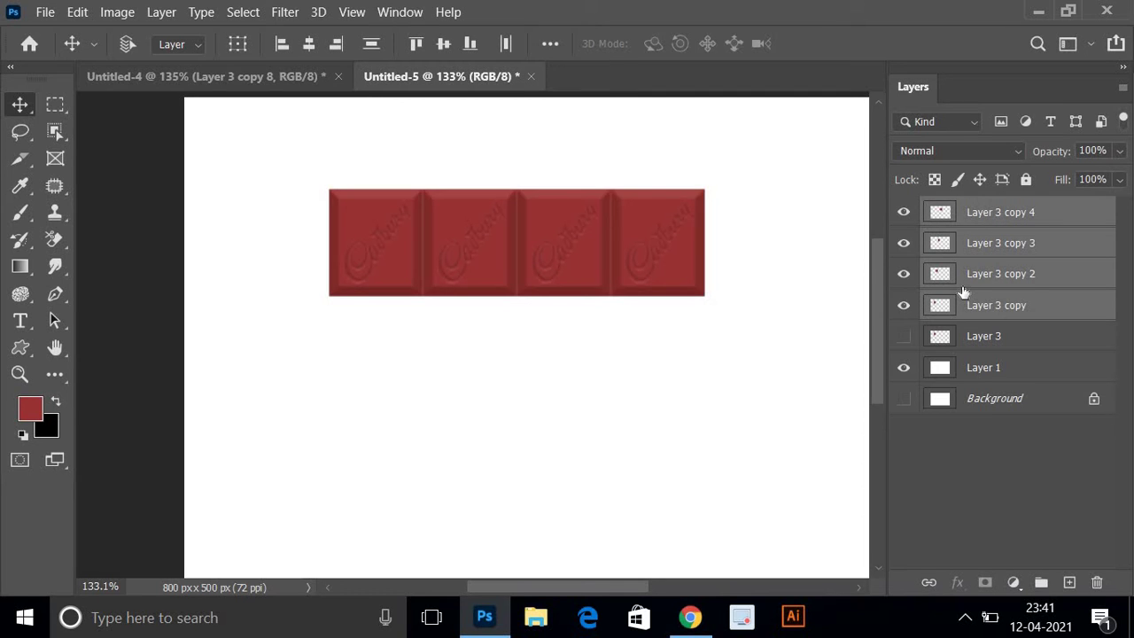
pyautogui.hotkey('ctrl', 'e')
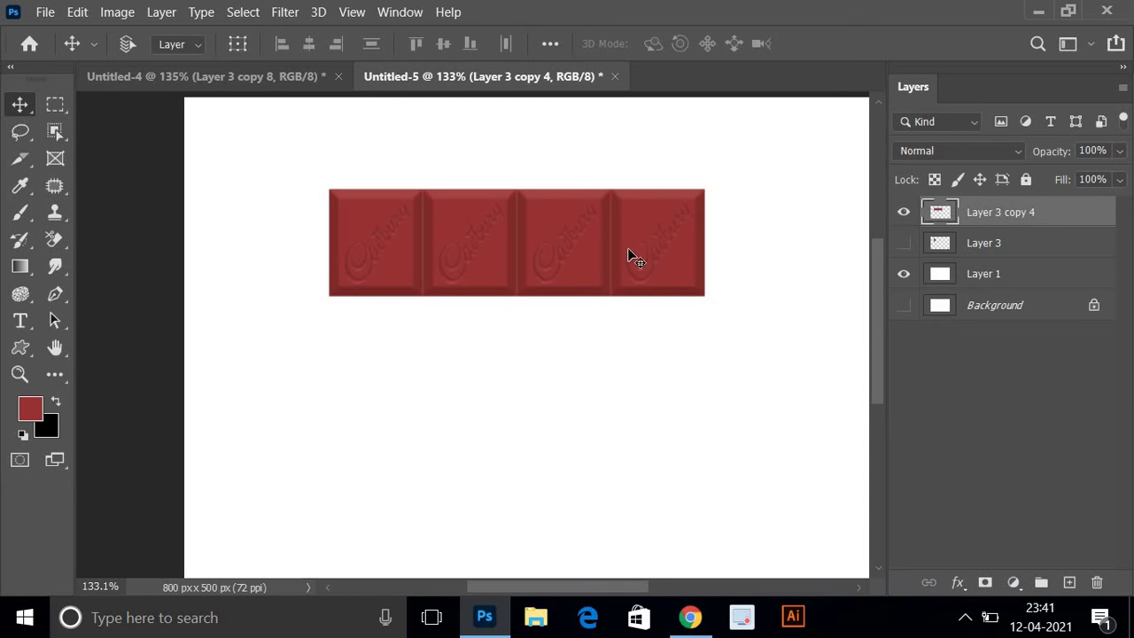
pyautogui.moveTo(633, 253); pyautogui.dragTo(634, 241)
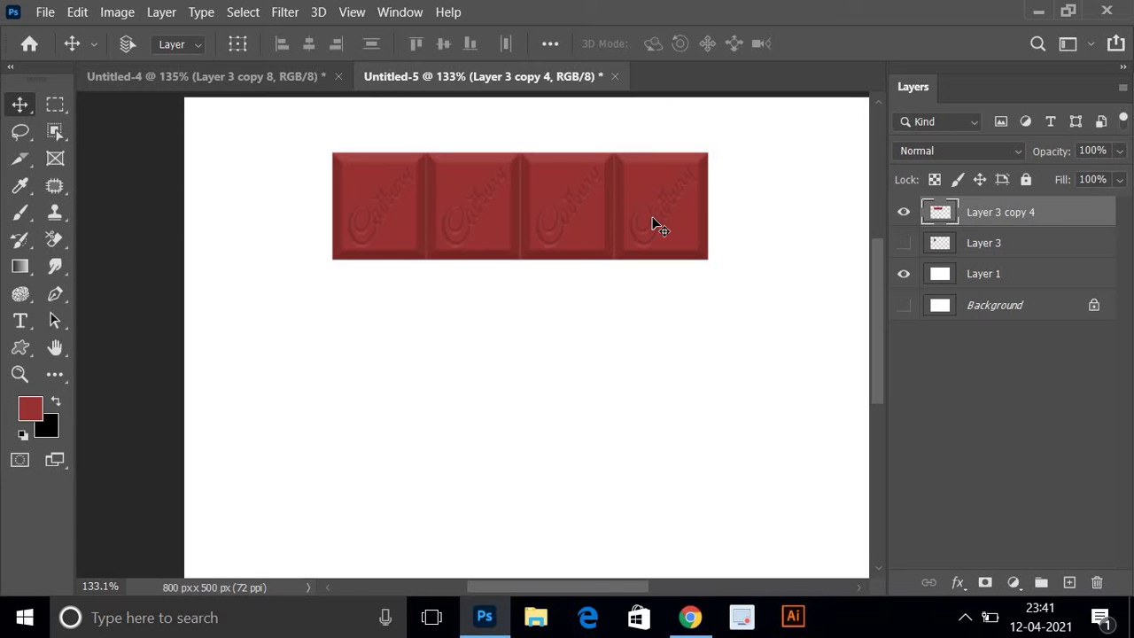
# Duplicate the row below as a second row and merge both rows into Layer 3 copy 5.
pyautogui.moveTo(652, 217)
pyautogui.mouseDown()
pyautogui.moveTo(660, 321)
pyautogui.moveTo(648, 331)
pyautogui.mouseUp()
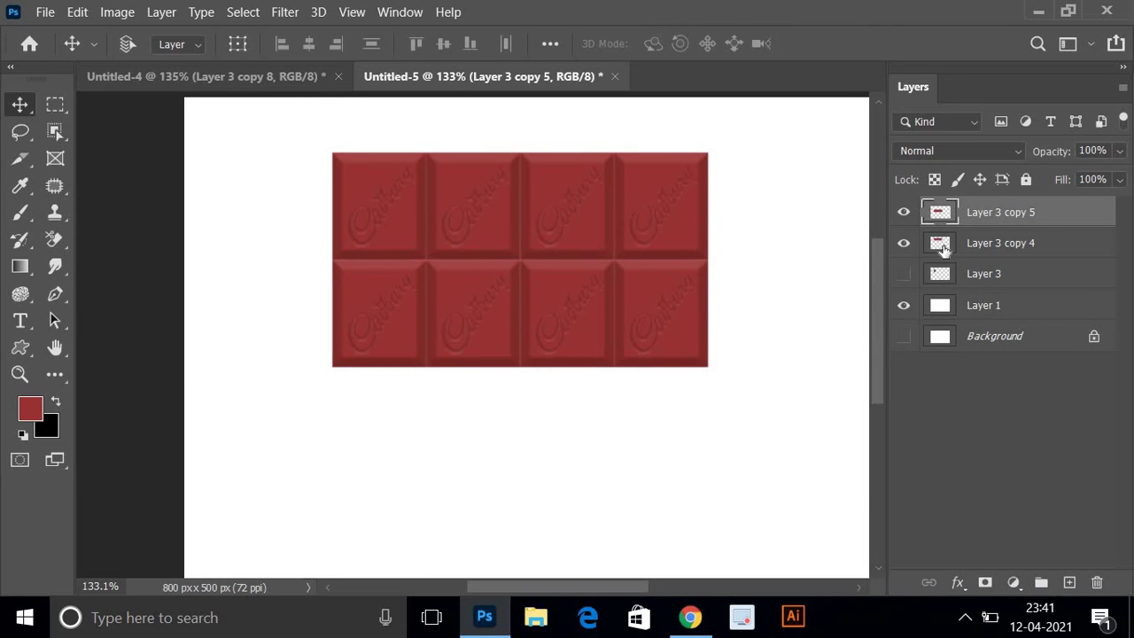
pyautogui.click(950, 248)
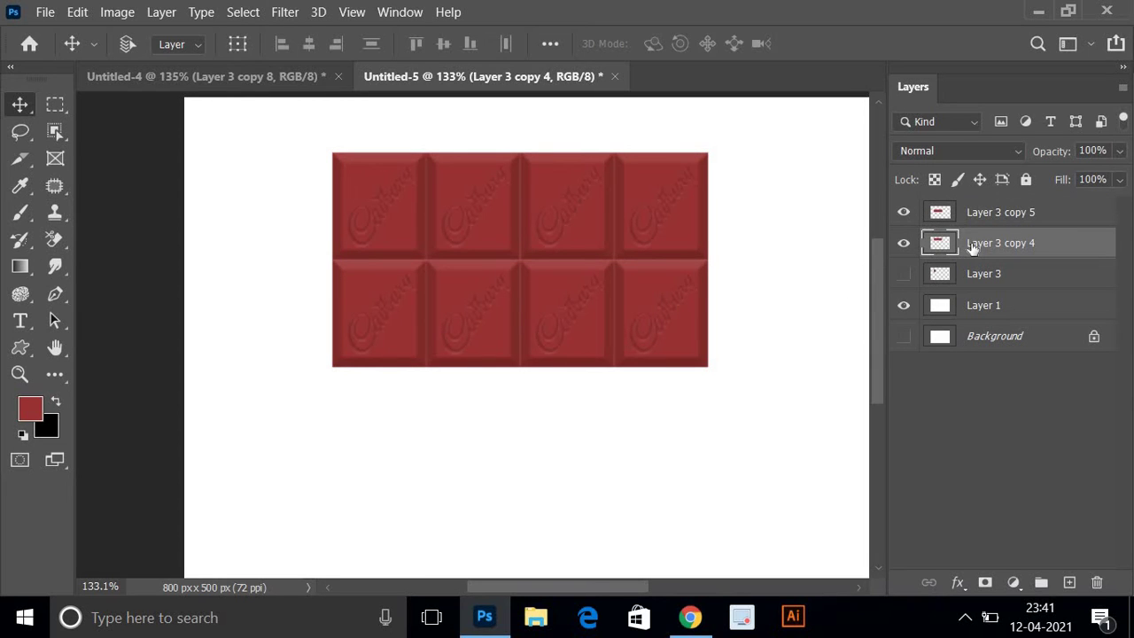
pyautogui.keyDown('shift'); pyautogui.click(973, 215); pyautogui.keyUp('shift')
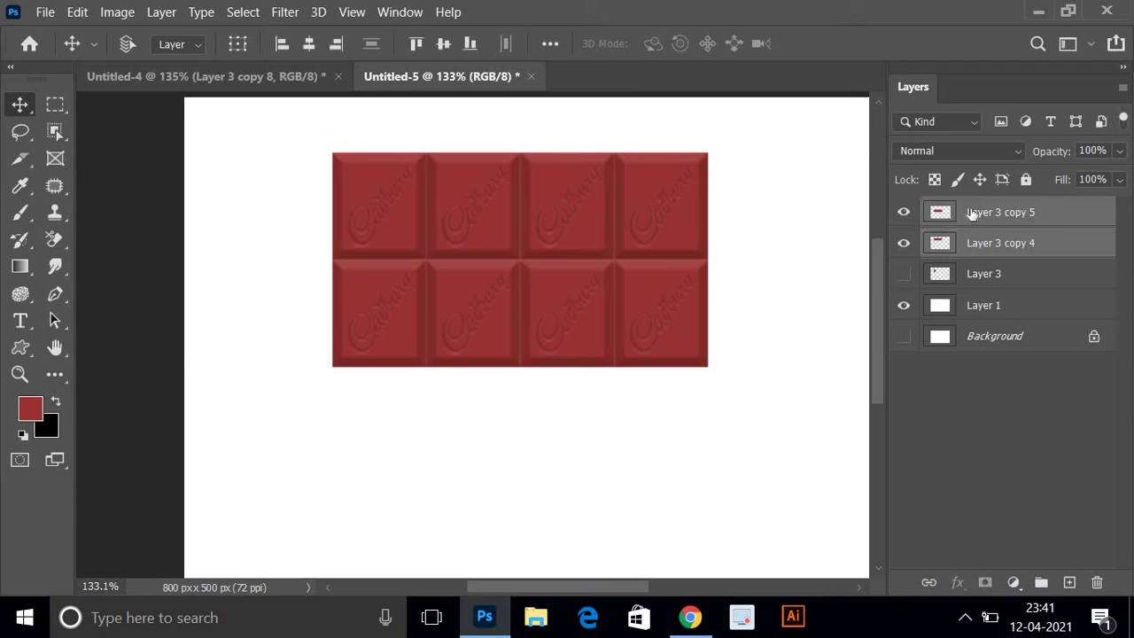
pyautogui.hotkey('ctrl', 'e')
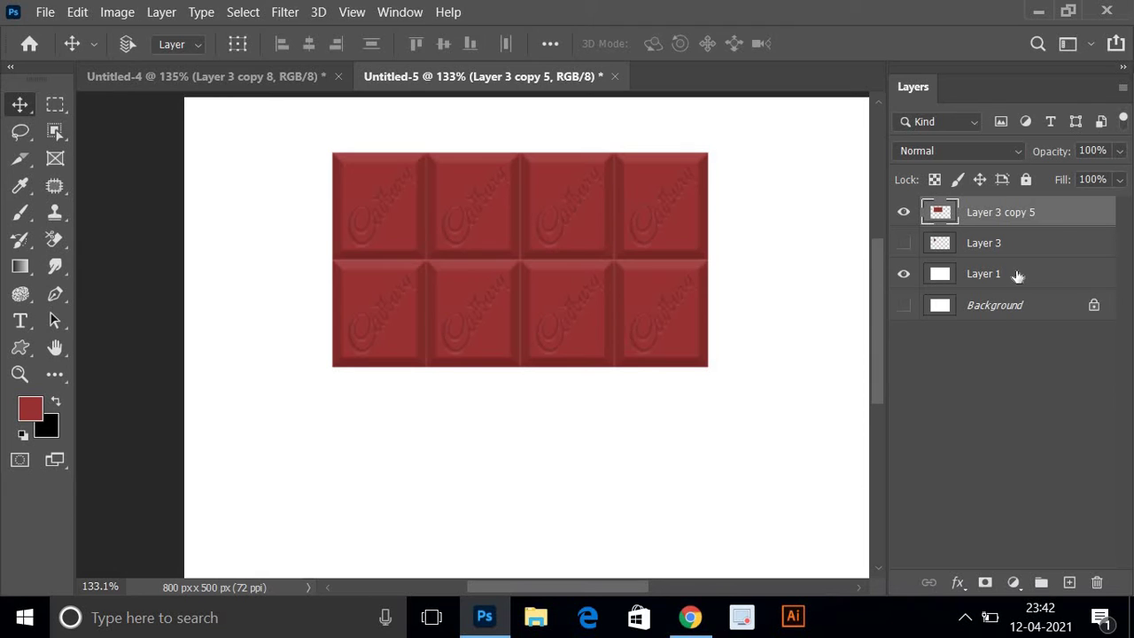
# On a new Layer 4, fill a rectangle enclosing the whole bar with red.
pyautogui.click(1069, 582)
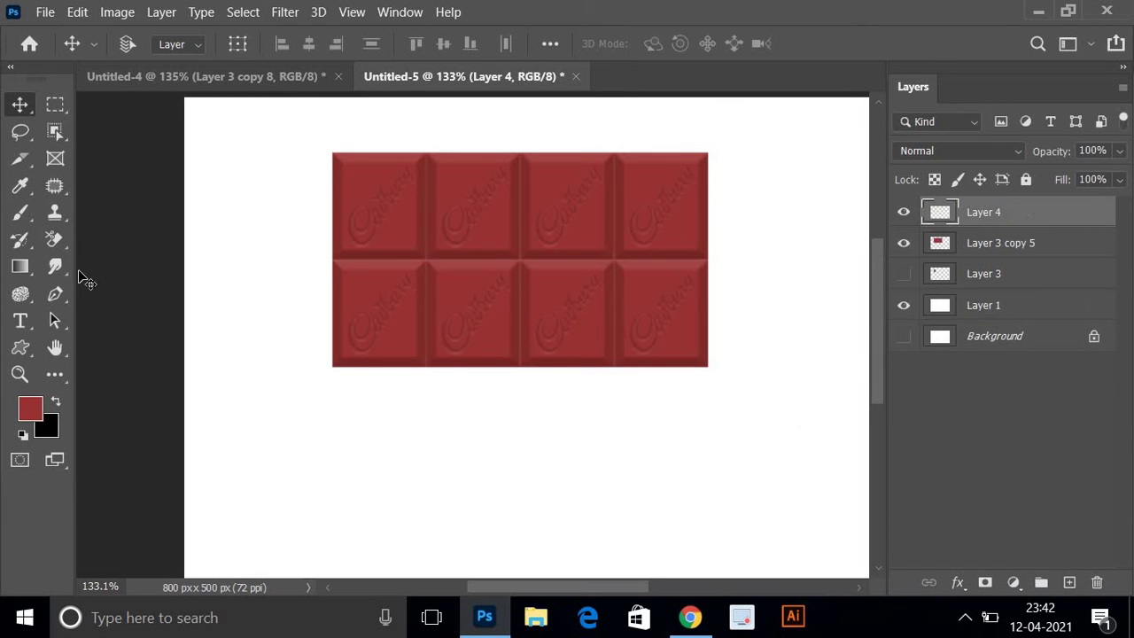
pyautogui.click(56, 105)
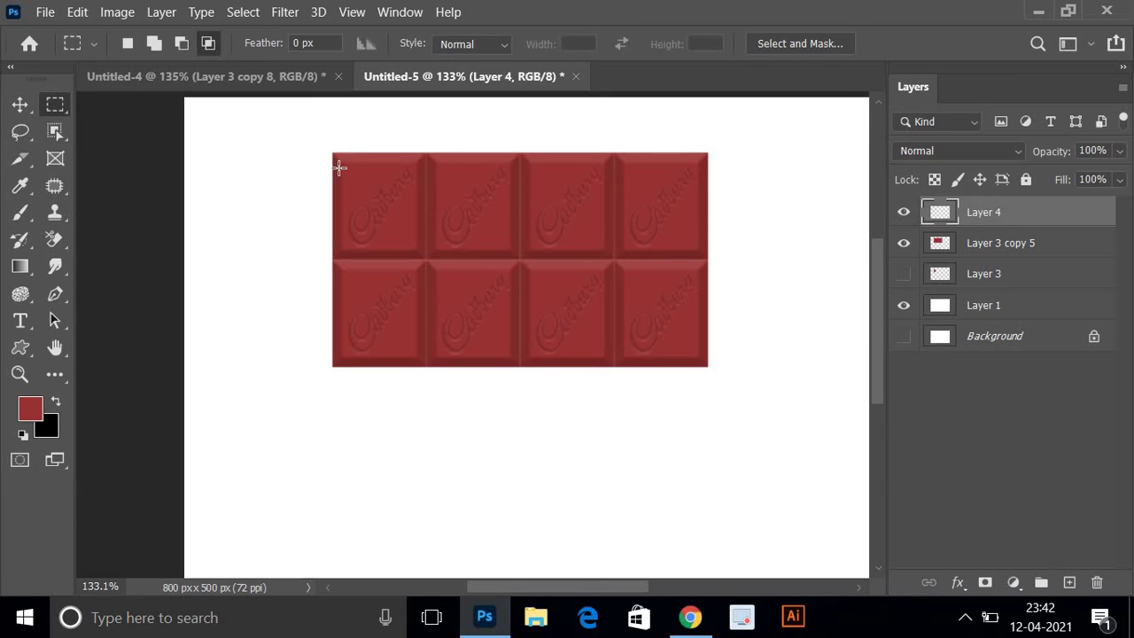
pyautogui.moveTo(311, 141); pyautogui.dragTo(738, 387)
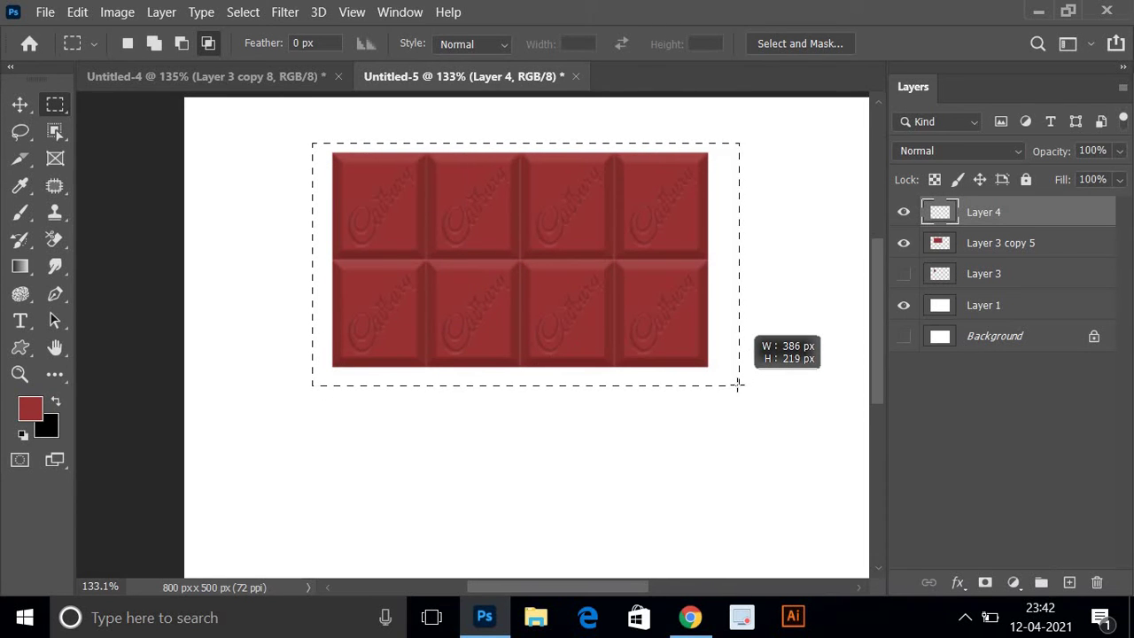
pyautogui.moveTo(737, 388); pyautogui.dragTo(733, 383)
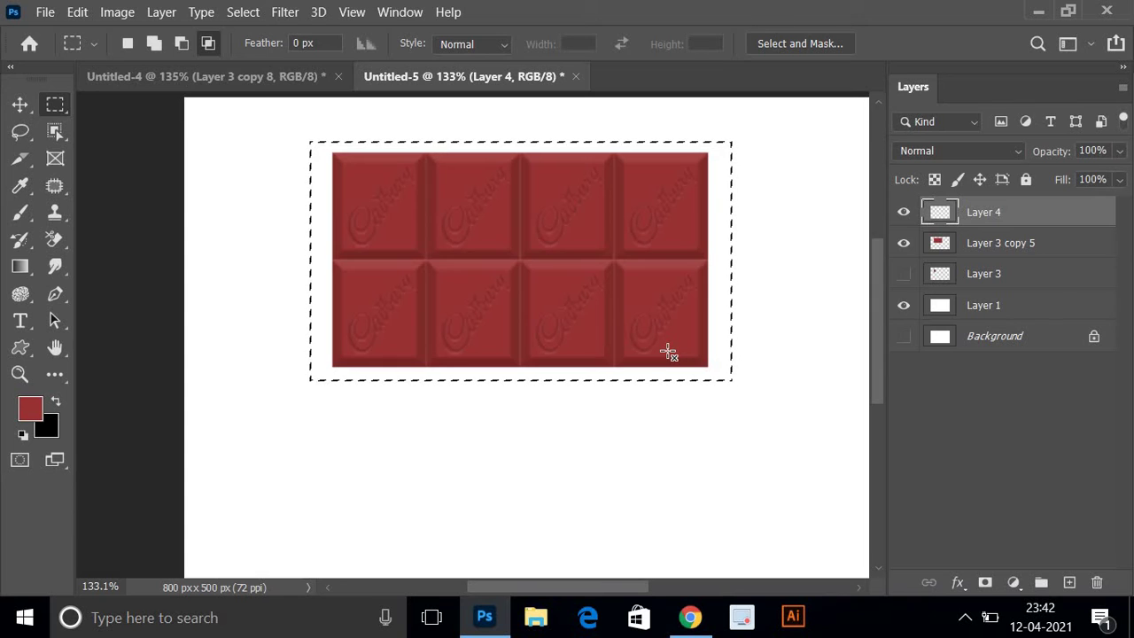
pyautogui.hotkey('alt', 'BackSpace')
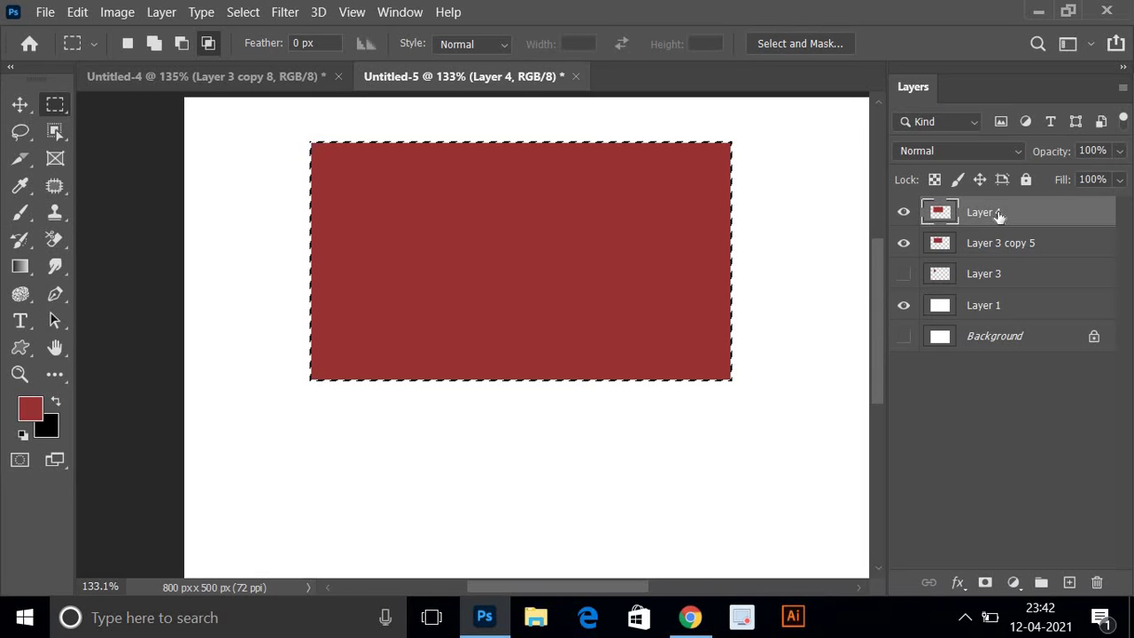
# Put Layer 4 beneath the squares layer and align the red backing behind the squares.
pyautogui.moveTo(999, 215); pyautogui.dragTo(999, 253)
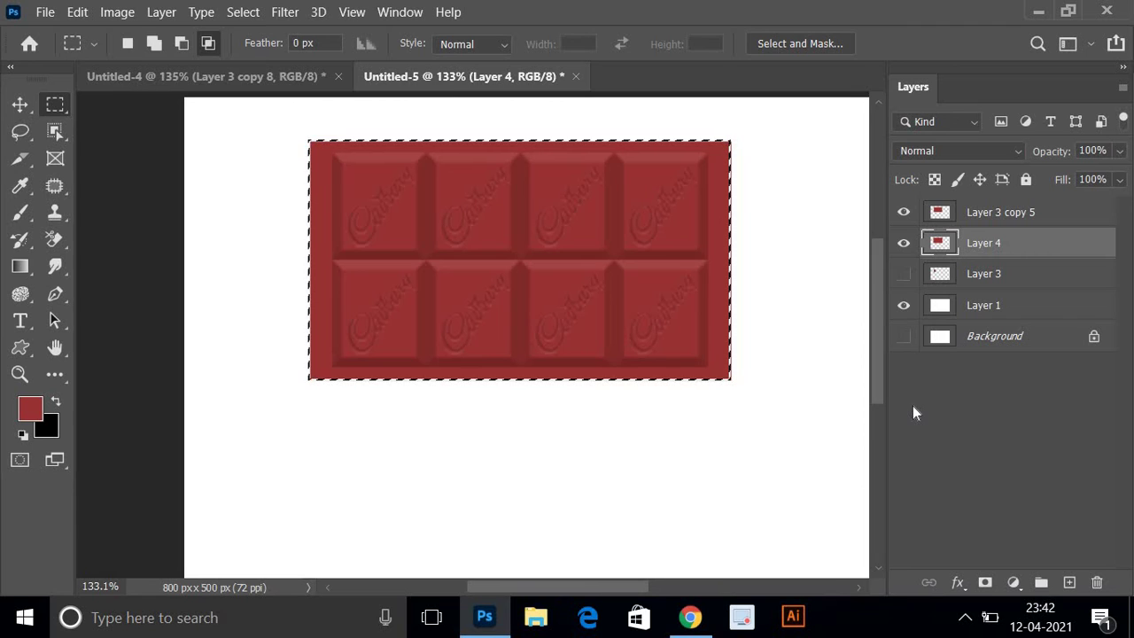
pyautogui.hotkey('ctrl', 'd')
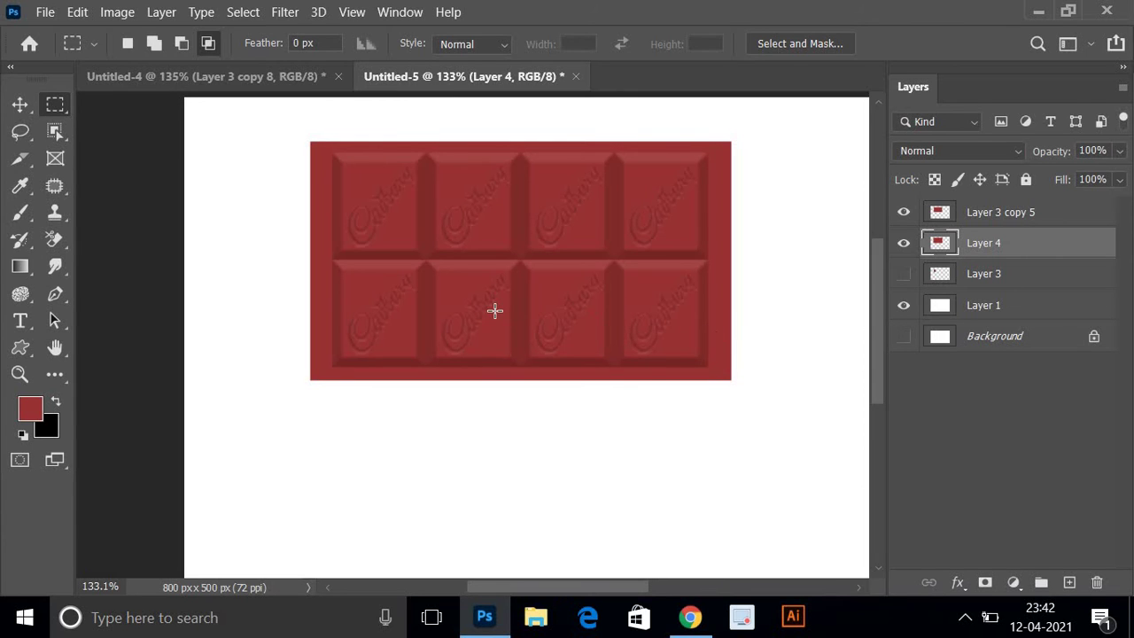
pyautogui.click(1043, 219)
pyautogui.click(1036, 246)
pyautogui.click(20, 104)
pyautogui.moveTo(431, 221)
pyautogui.mouseDown()
pyautogui.moveTo(486, 329)
pyautogui.moveTo(519, 324)
pyautogui.mouseUp()
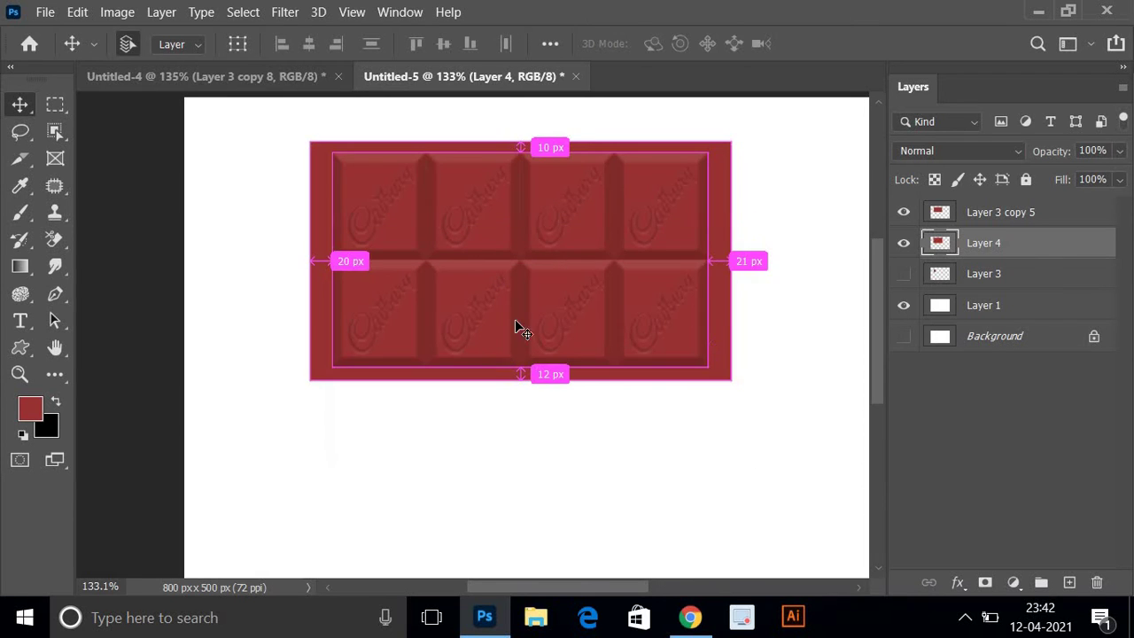
pyautogui.keyDown('shift'); pyautogui.click(981, 222); pyautogui.keyUp('shift')
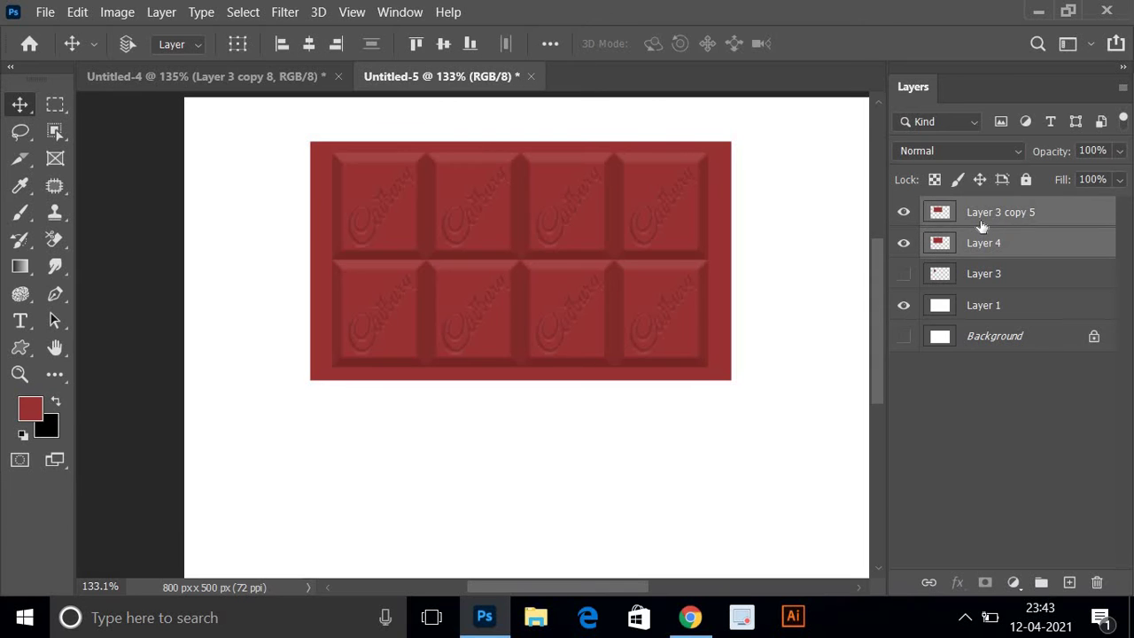
# Merge the red backing into the squares layer, Layer 3 copy 5.
pyautogui.hotkey('ctrl', 'e')
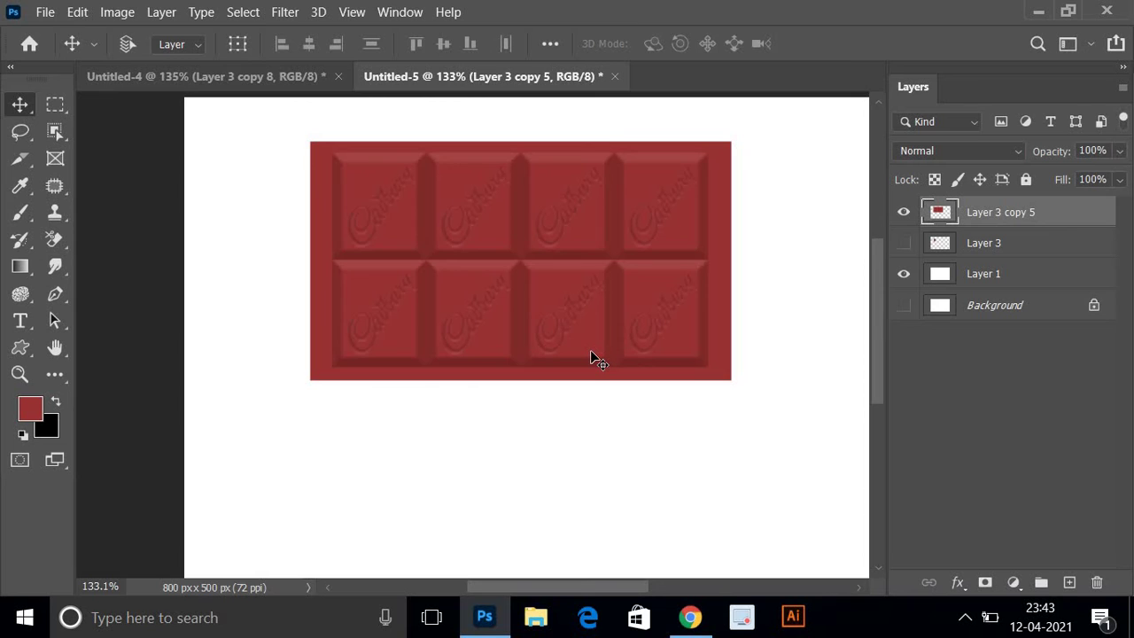
pyautogui.scroll(2, 590, 359)
pyautogui.scroll(1, 592, 359)
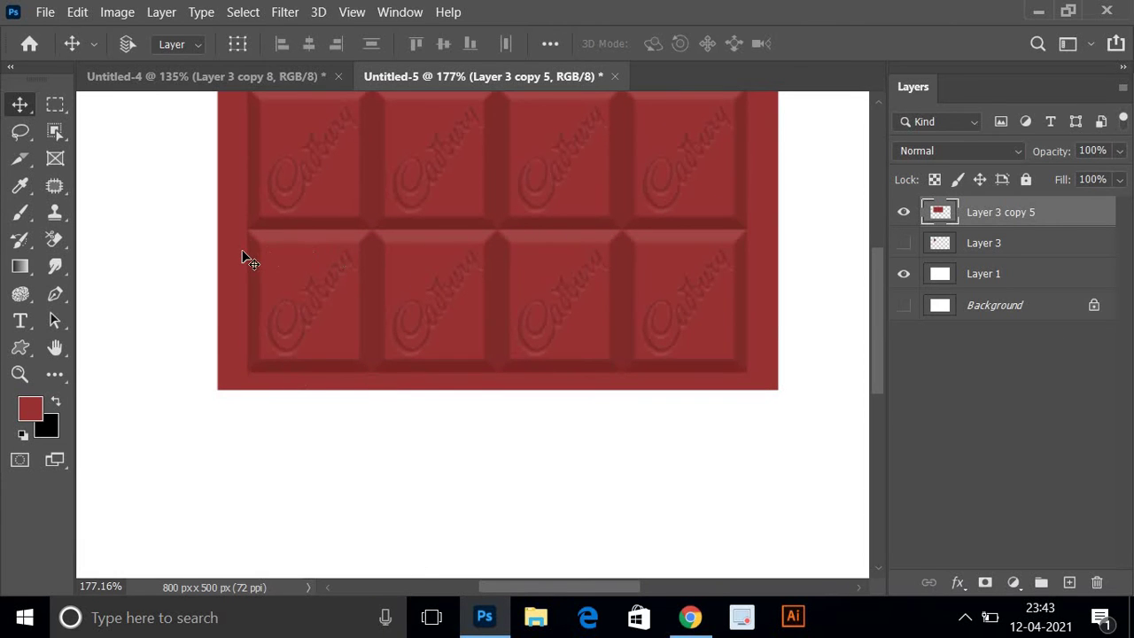
# Set the Brush tool to a soft round of about 6 px.
pyautogui.click(26, 220)
pyautogui.rightClick(26, 219)
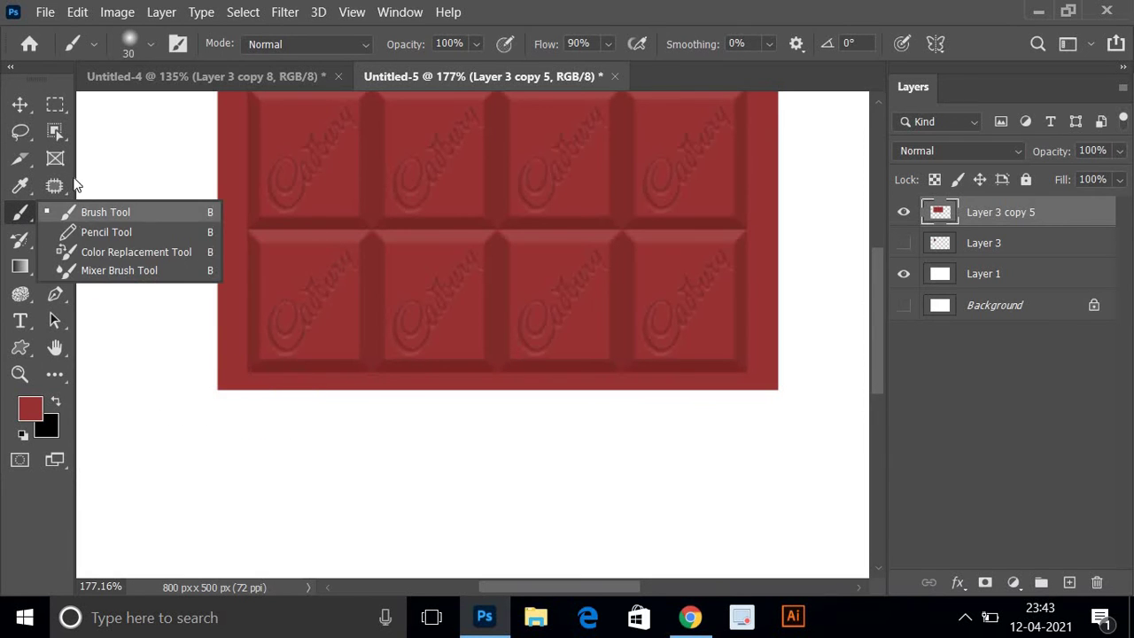
pyautogui.click(151, 45)
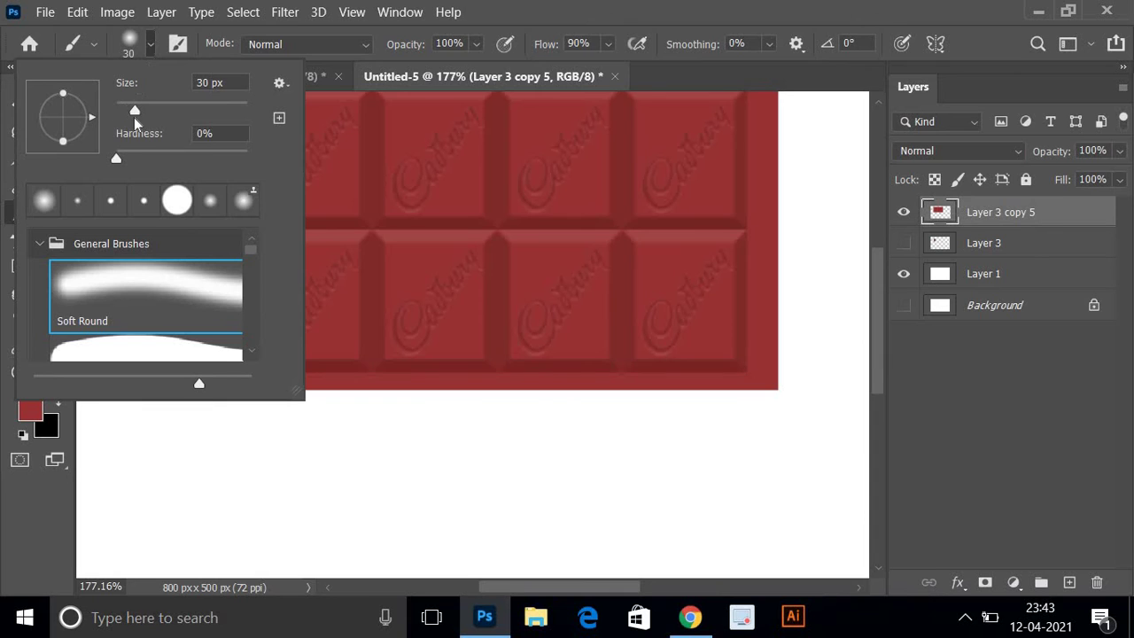
pyautogui.moveTo(135, 114); pyautogui.dragTo(121, 112)
pyautogui.click(921, 509)
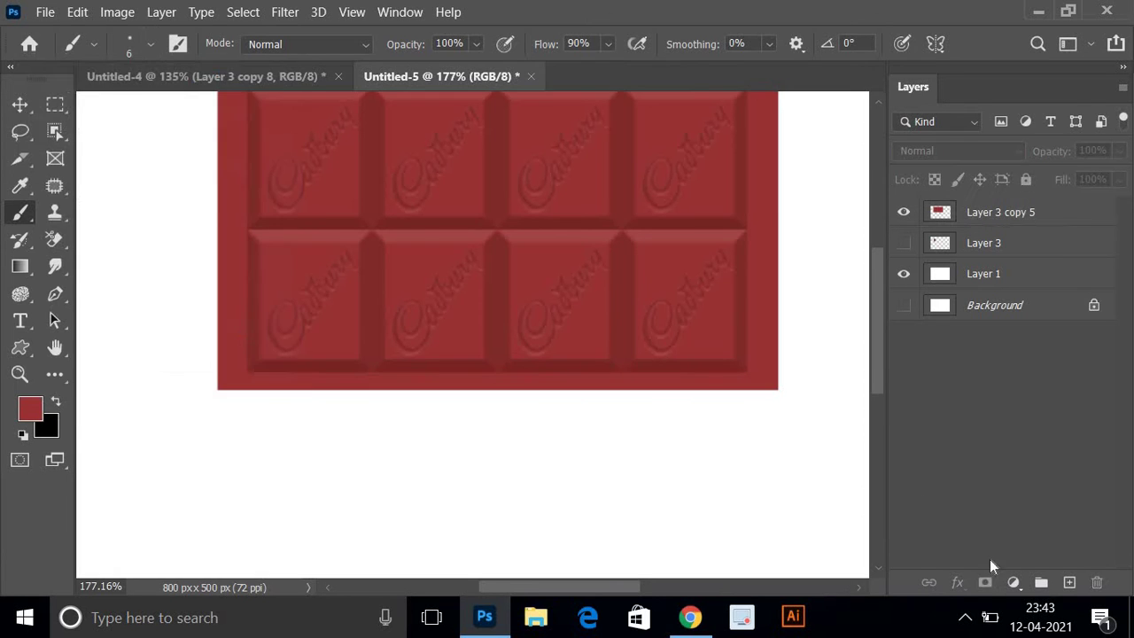
# Add a black-filled Layer 4, paint five red test strokes on it, then hide it.
pyautogui.click(1070, 582)
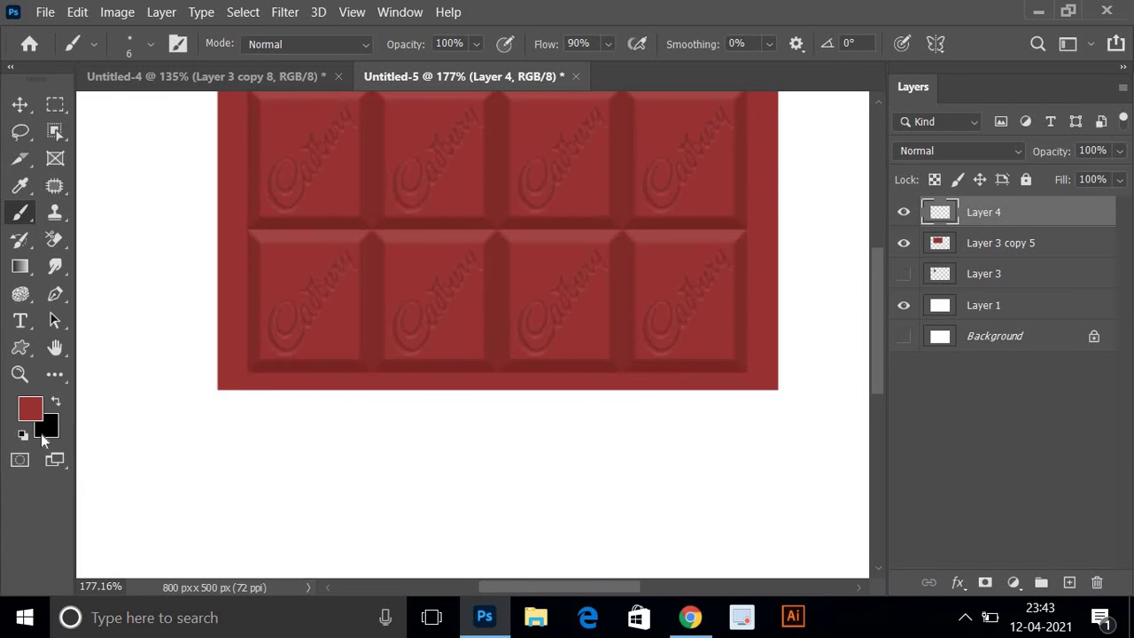
pyautogui.hotkey('ctrl', 'BackSpace')
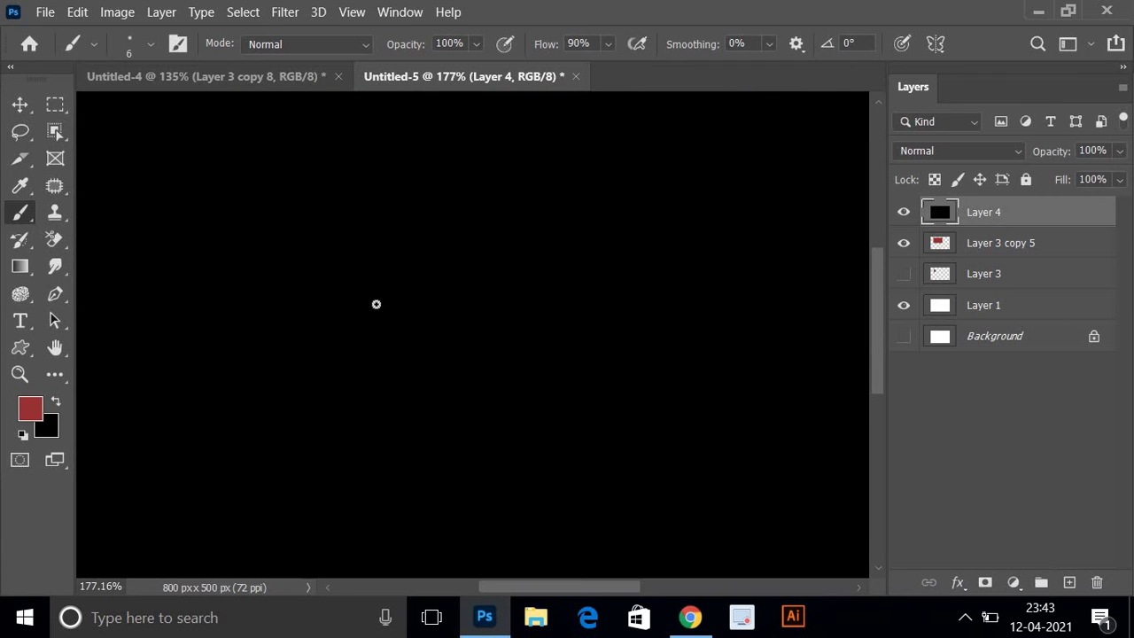
pyautogui.moveTo(376, 304)
pyautogui.mouseDown()
pyautogui.moveTo(464, 258)
pyautogui.moveTo(539, 252)
pyautogui.mouseUp()
pyautogui.moveTo(437, 357); pyautogui.dragTo(565, 276)
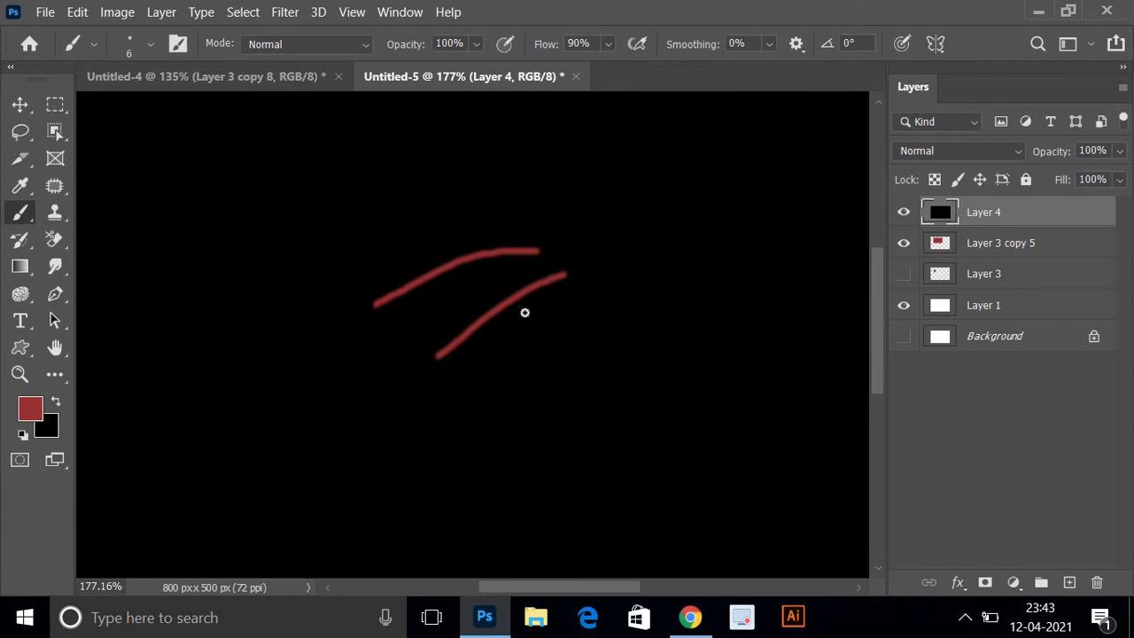
pyautogui.moveTo(487, 357); pyautogui.dragTo(601, 275)
pyautogui.moveTo(529, 375); pyautogui.dragTo(650, 282)
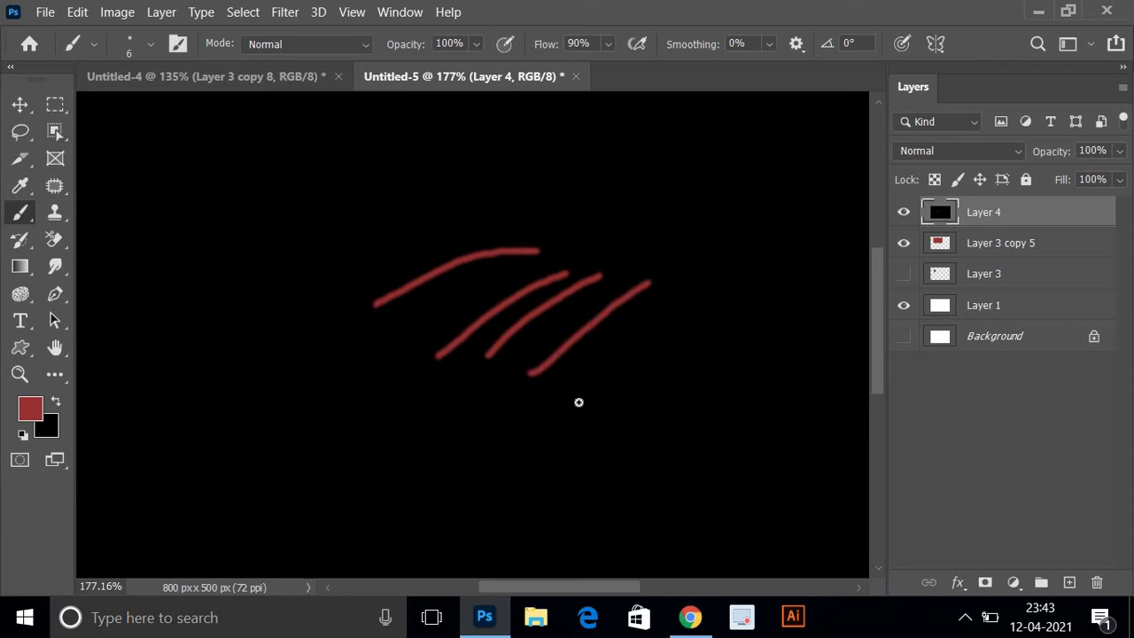
pyautogui.moveTo(579, 402); pyautogui.dragTo(706, 293)
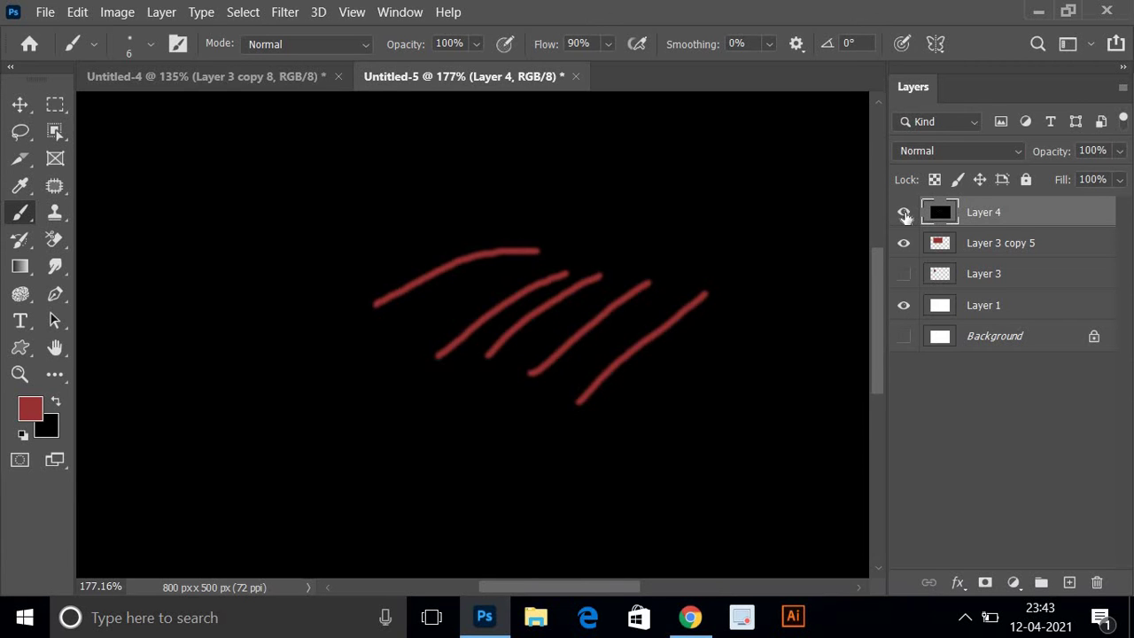
pyautogui.click(904, 213)
# Make Layer 3 copy 5 active and zoom in on the bar's left side.
pyautogui.scroll(2, 457, 264)
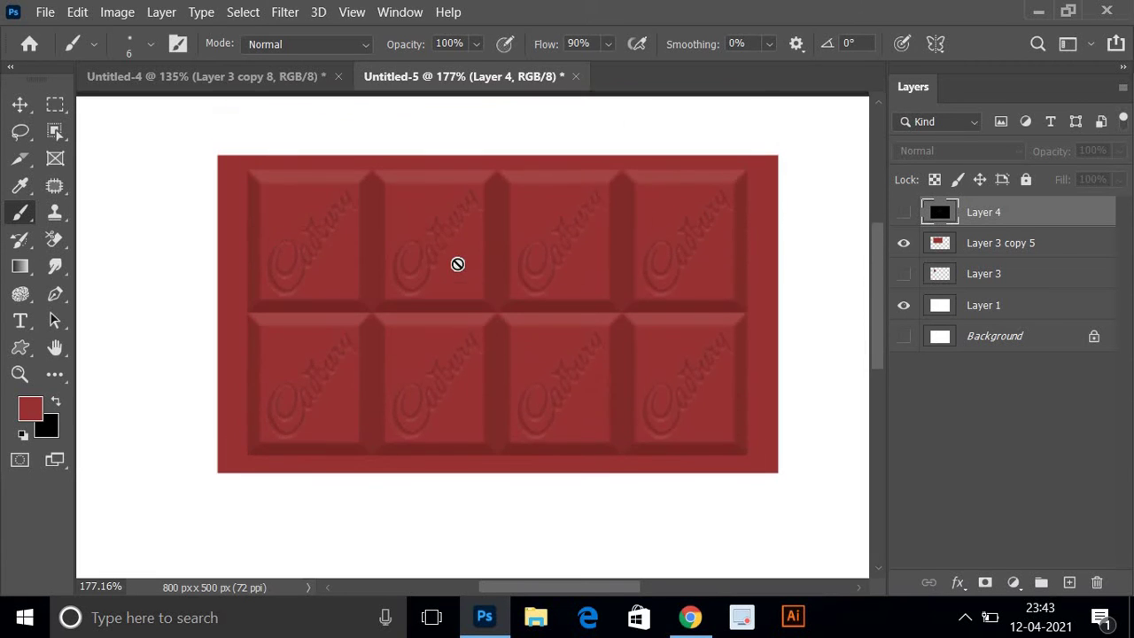
pyautogui.scroll(1, 458, 264)
pyautogui.click(946, 243)
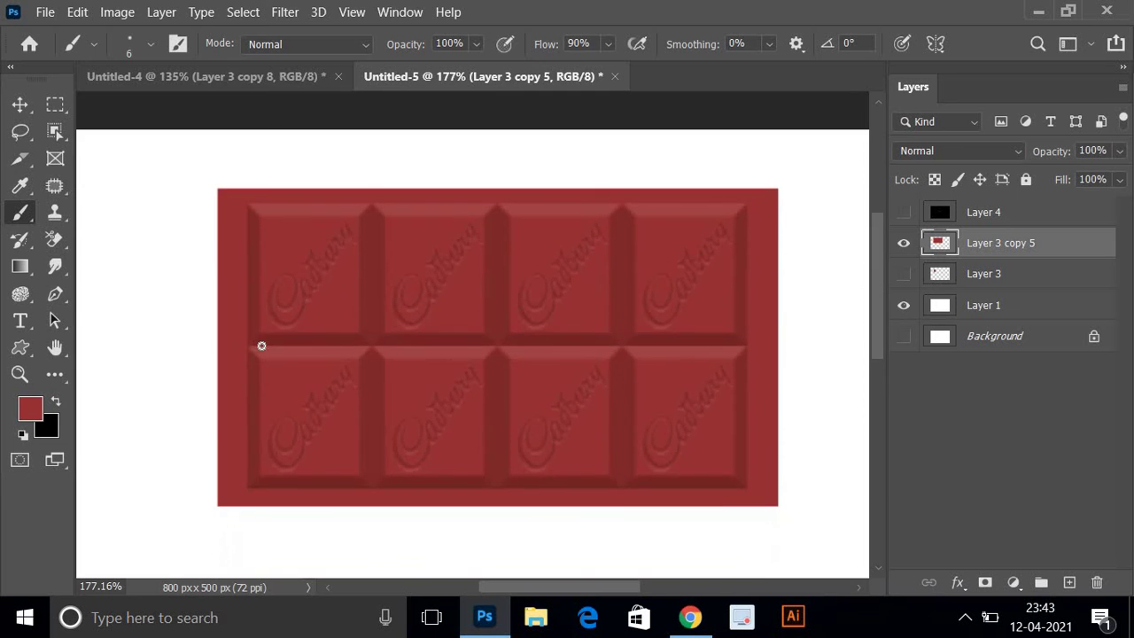
pyautogui.scroll(2, 261, 345)
pyautogui.moveTo(361, 359); pyautogui.dragTo(210, 349)
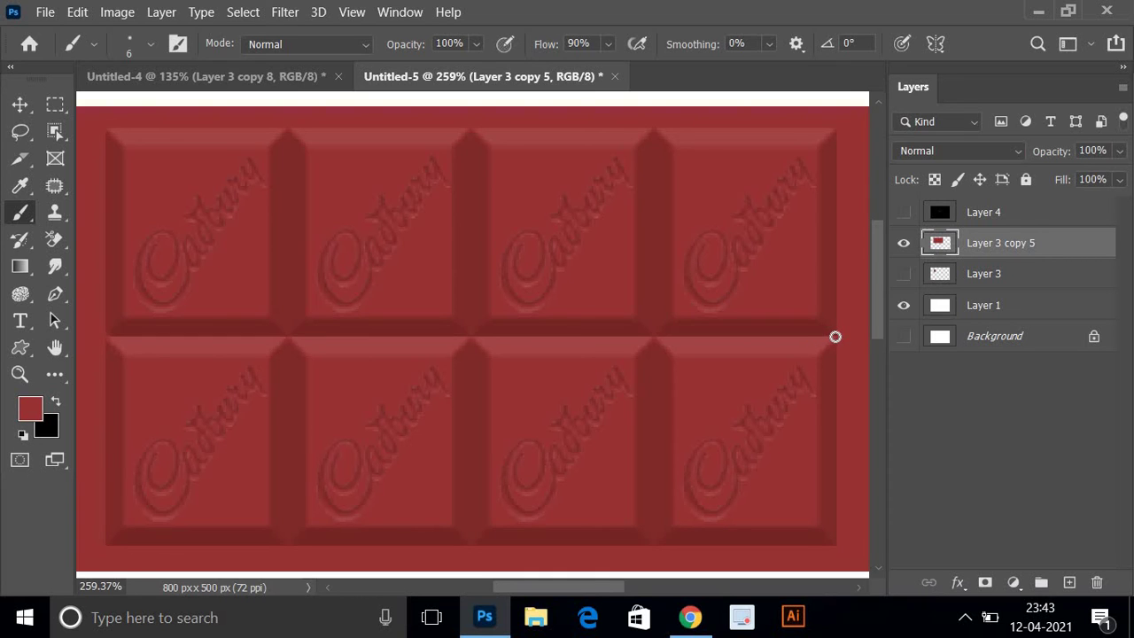
# Paint straight red lines over the groove between rows and the six grooves between pieces.
pyautogui.keyDown('shift'); pyautogui.click(835, 337); pyautogui.keyUp('shift')
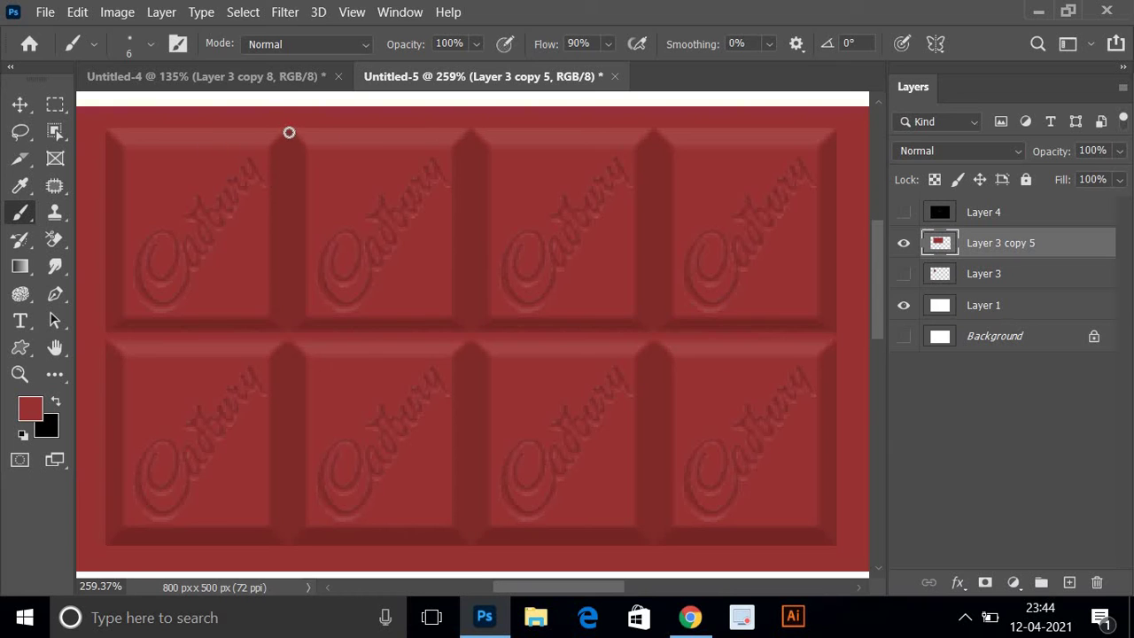
pyautogui.keyDown('shift'); pyautogui.click(286, 329); pyautogui.keyUp('shift')
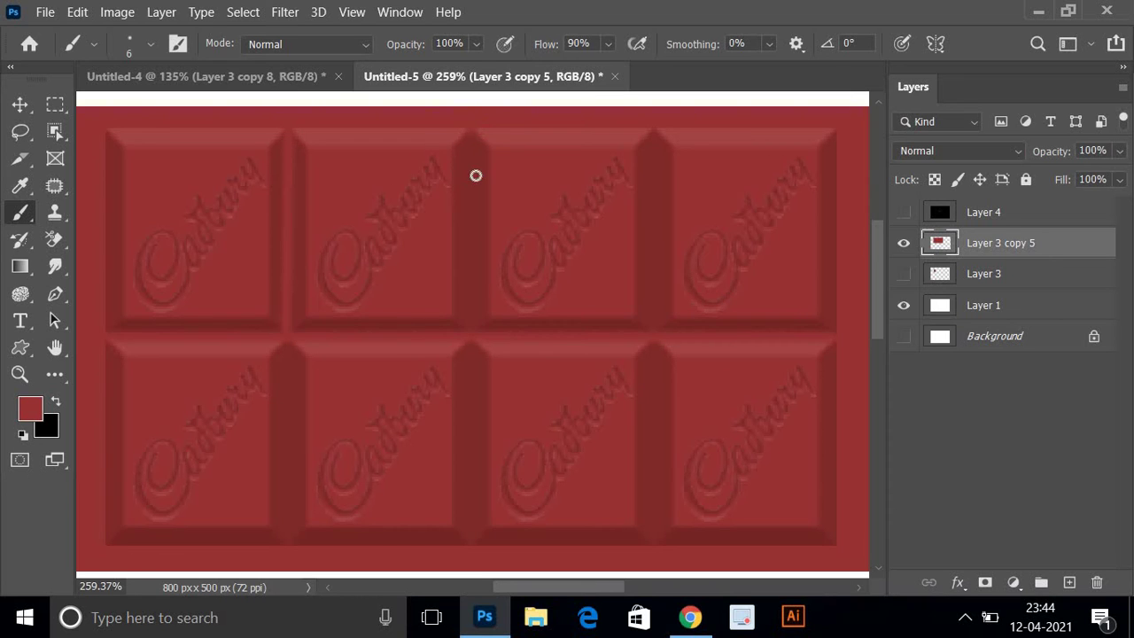
pyautogui.keyDown('shift'); pyautogui.click(470, 331); pyautogui.keyUp('shift')
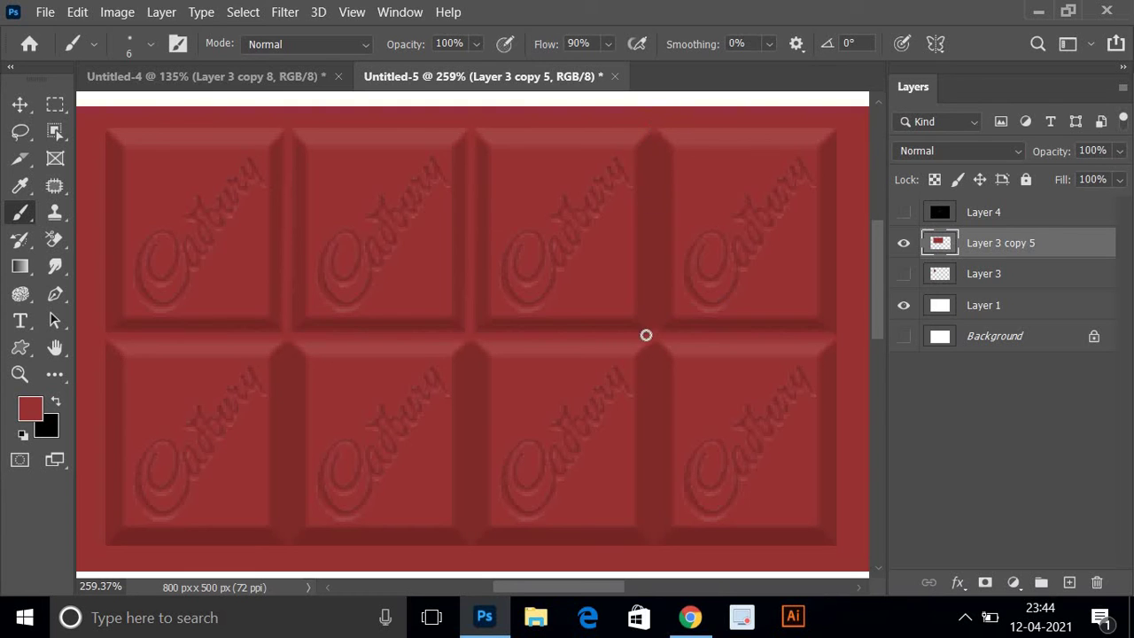
pyautogui.keyDown('shift'); pyautogui.click(653, 327); pyautogui.keyUp('shift')
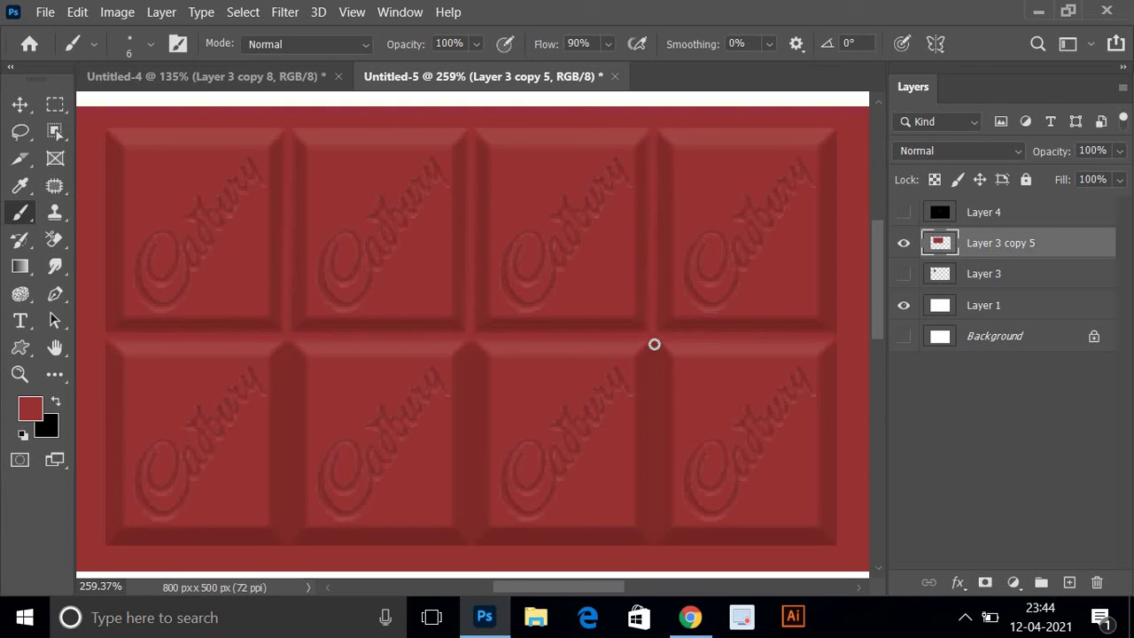
pyautogui.keyDown('shift'); pyautogui.click(654, 539); pyautogui.keyUp('shift')
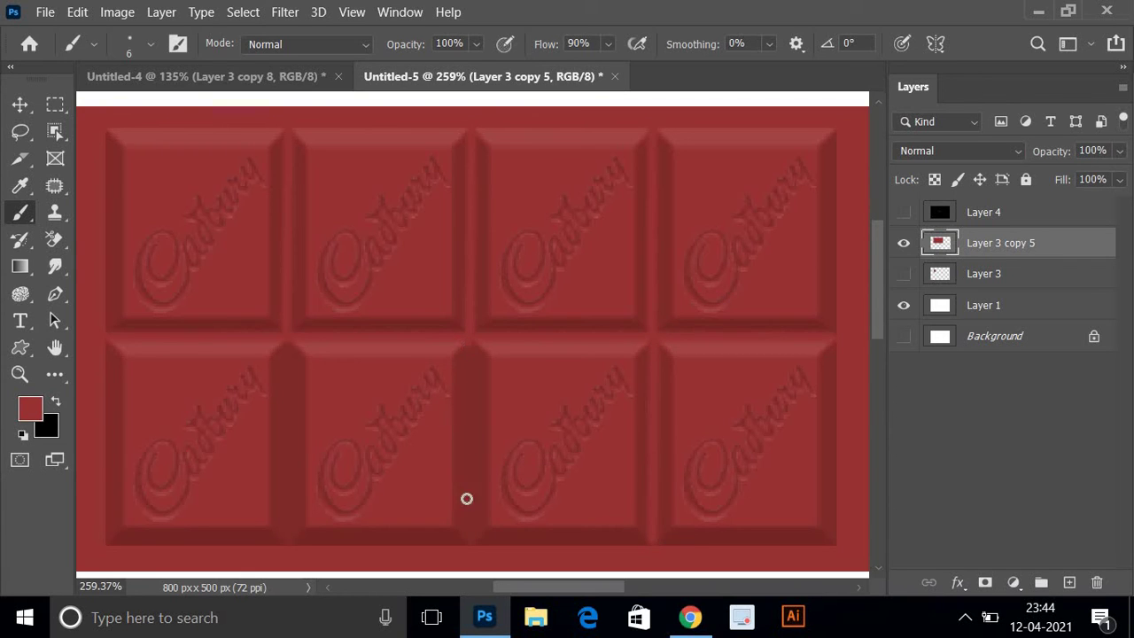
pyautogui.keyDown('shift'); pyautogui.click(465, 536); pyautogui.keyUp('shift')
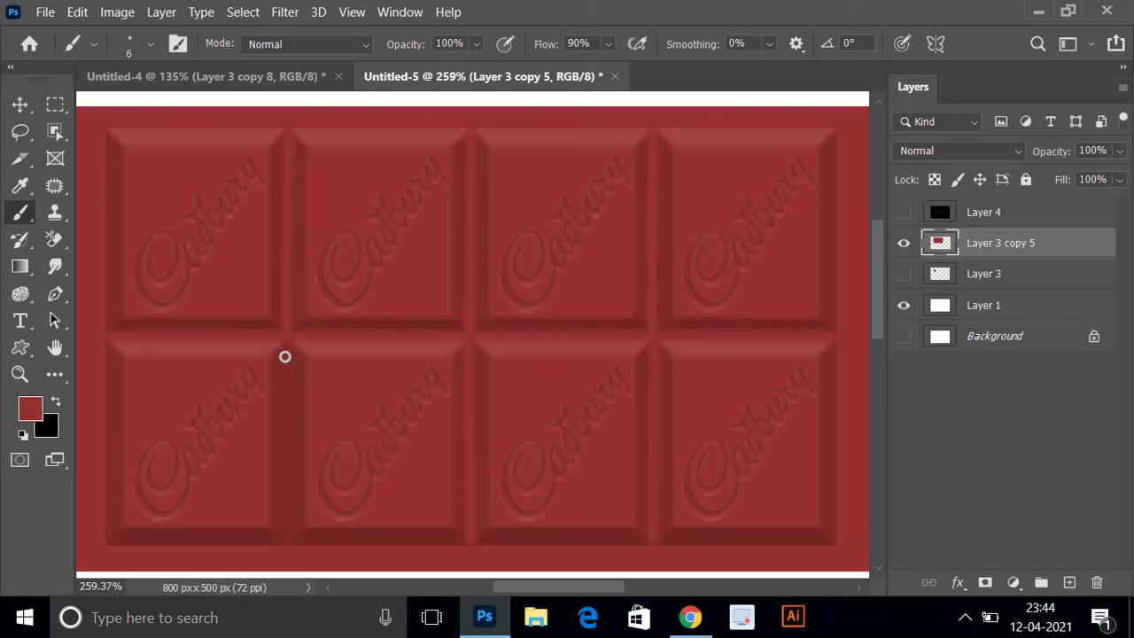
pyautogui.keyDown('shift'); pyautogui.click(286, 542); pyautogui.keyUp('shift')
pyautogui.scroll(-2, 285, 543)
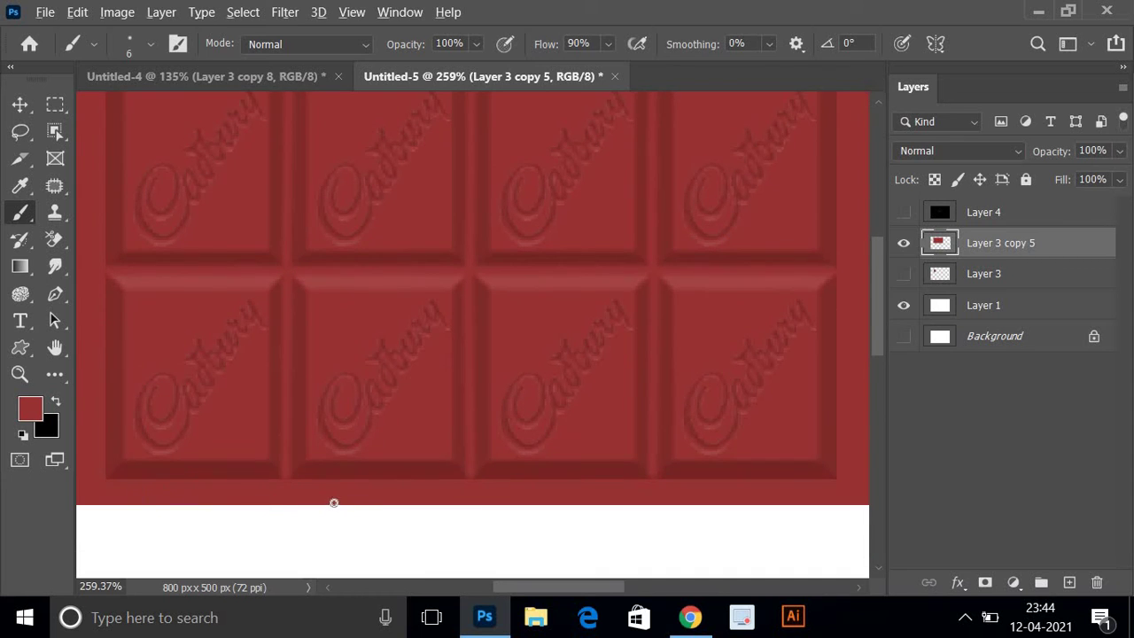
pyautogui.scroll(-3, 331, 504)
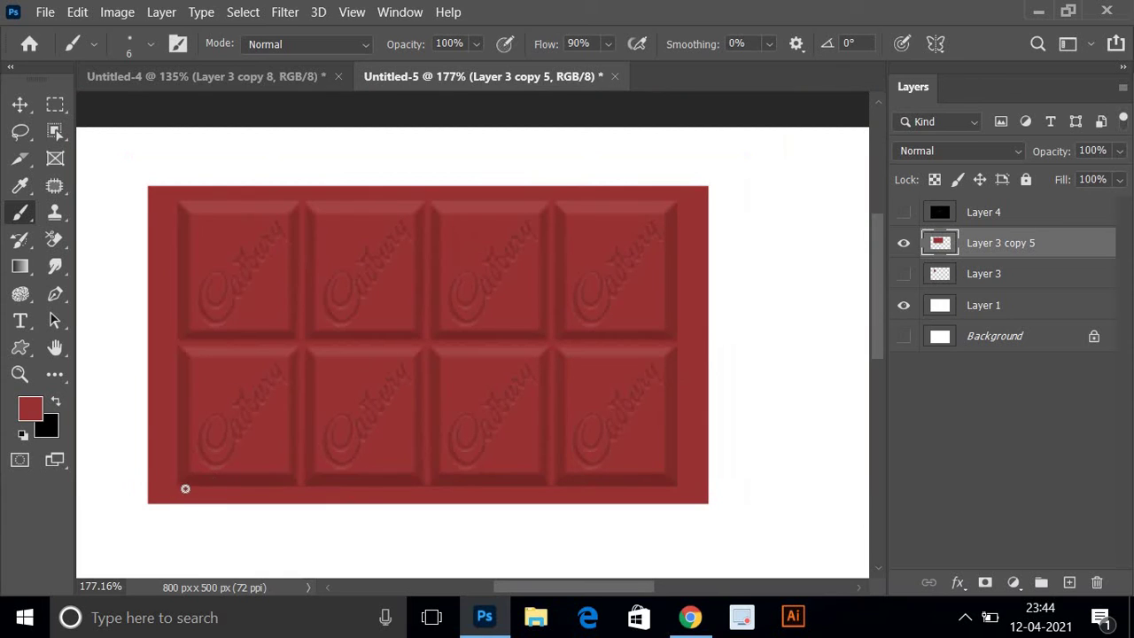
# Paint straight red lines over the shading on the bar's bottom, right, top and left edges.
pyautogui.keyDown('shift'); pyautogui.click(677, 486); pyautogui.keyUp('shift')
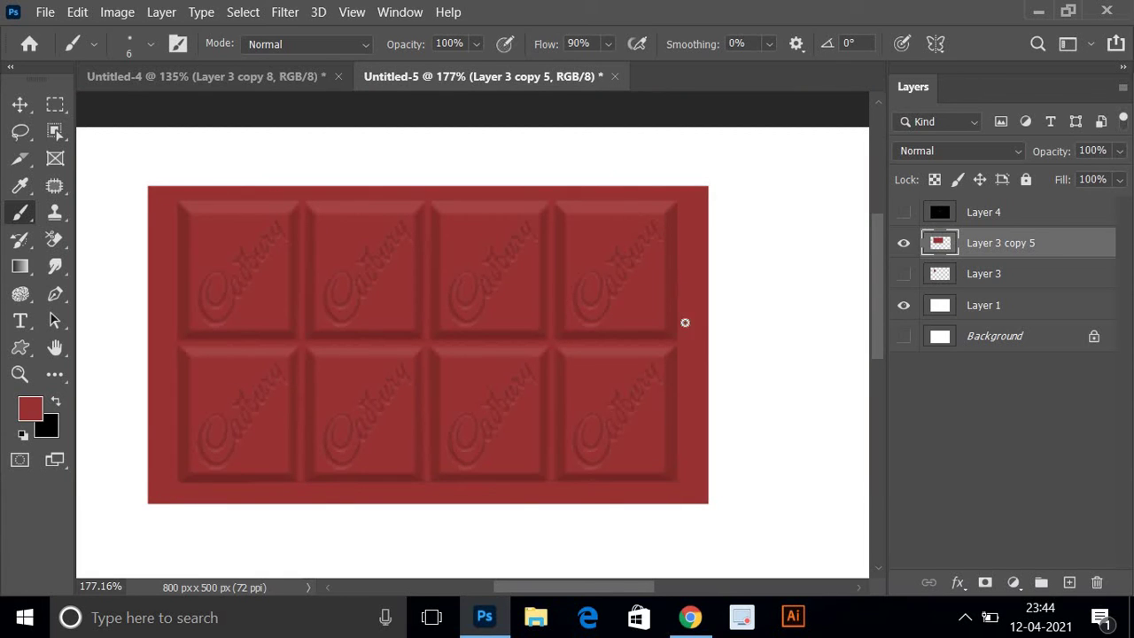
pyautogui.keyDown('shift'); pyautogui.click(676, 204); pyautogui.keyUp('shift')
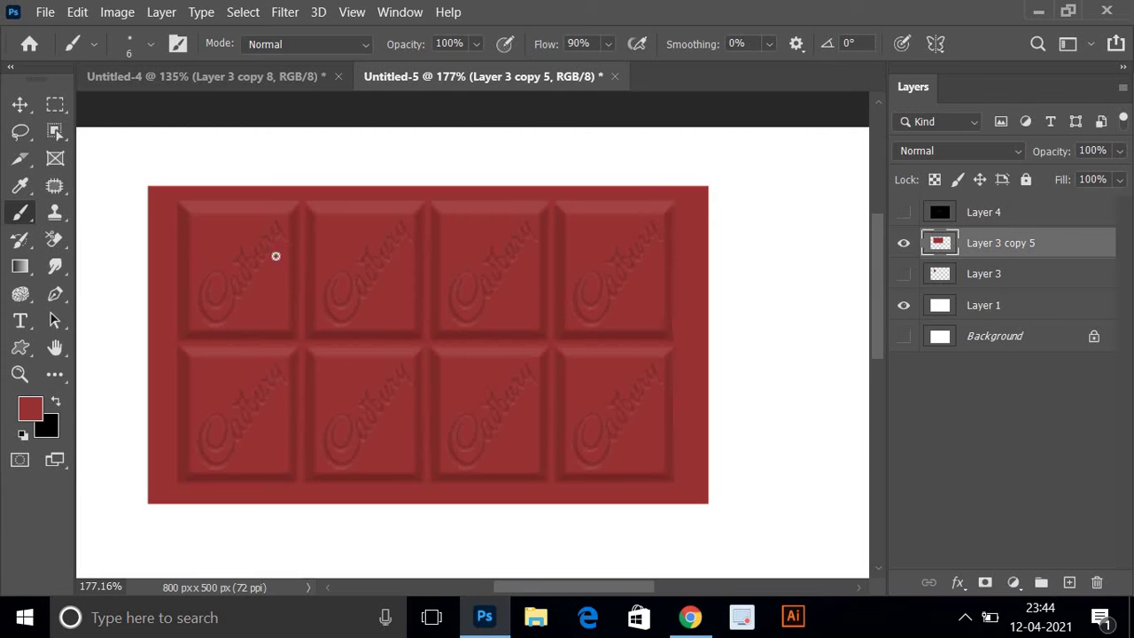
pyautogui.keyDown('shift'); pyautogui.click(178, 204); pyautogui.keyUp('shift')
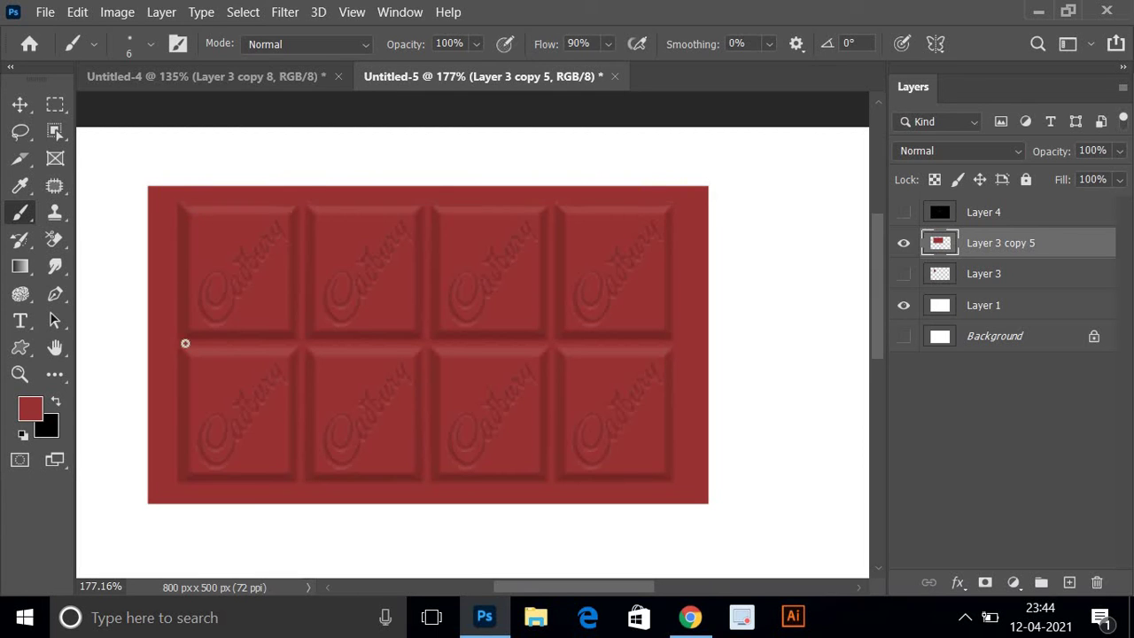
pyautogui.keyDown('shift'); pyautogui.click(174, 480); pyautogui.keyUp('shift')
pyautogui.scroll(-1, 241, 469)
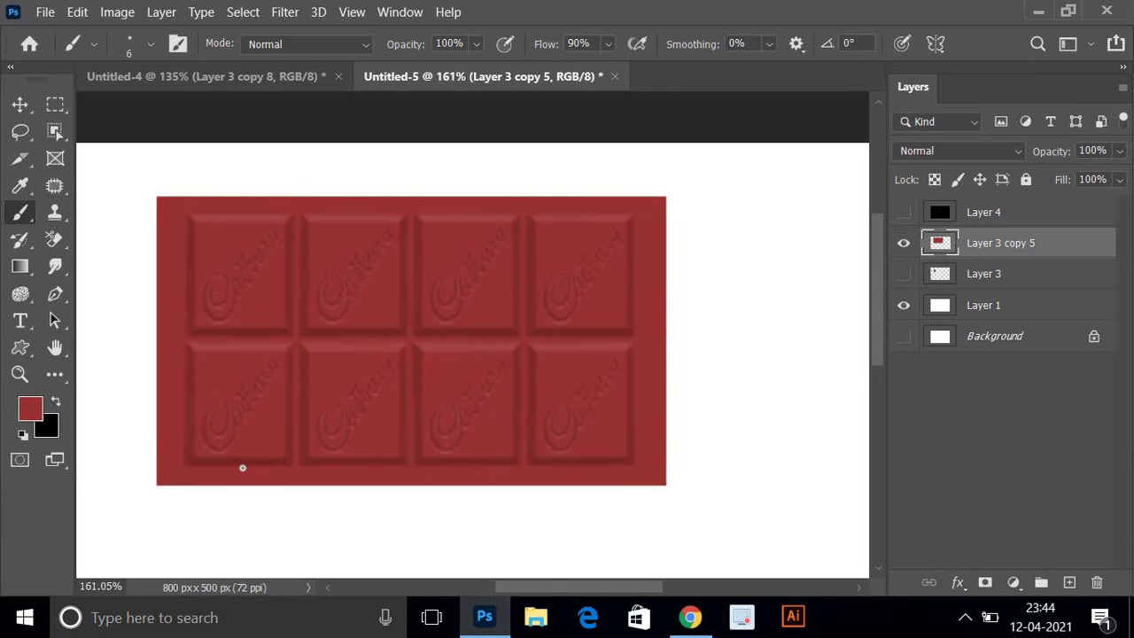
pyautogui.scroll(-1, 240, 469)
# Delete the practice Layer 4.
pyautogui.click(956, 219)
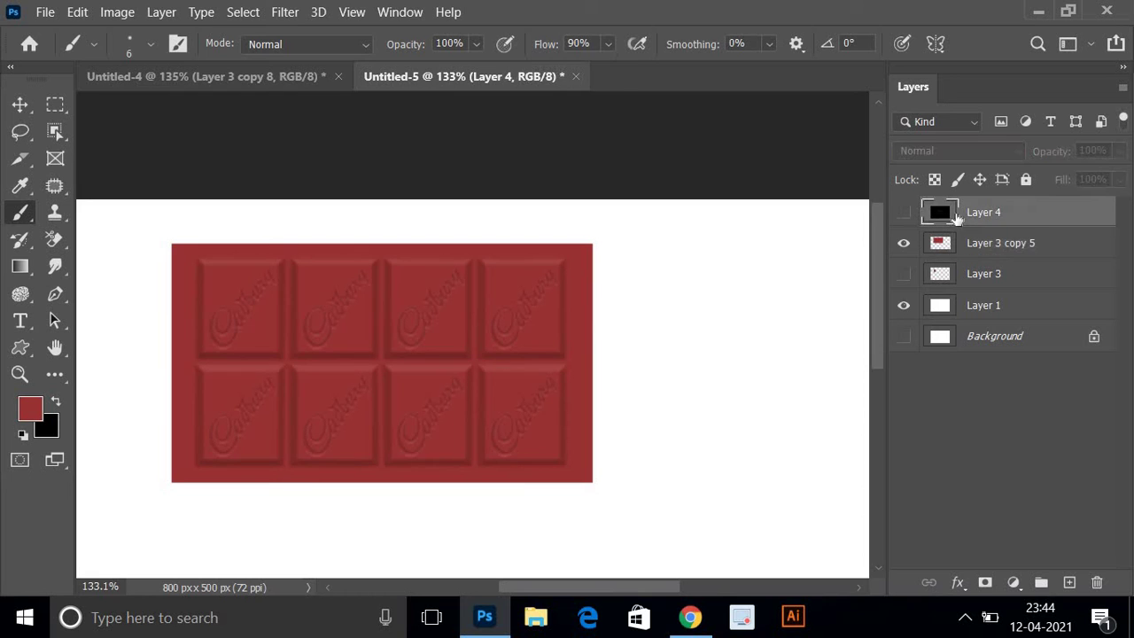
pyautogui.click(1097, 584)
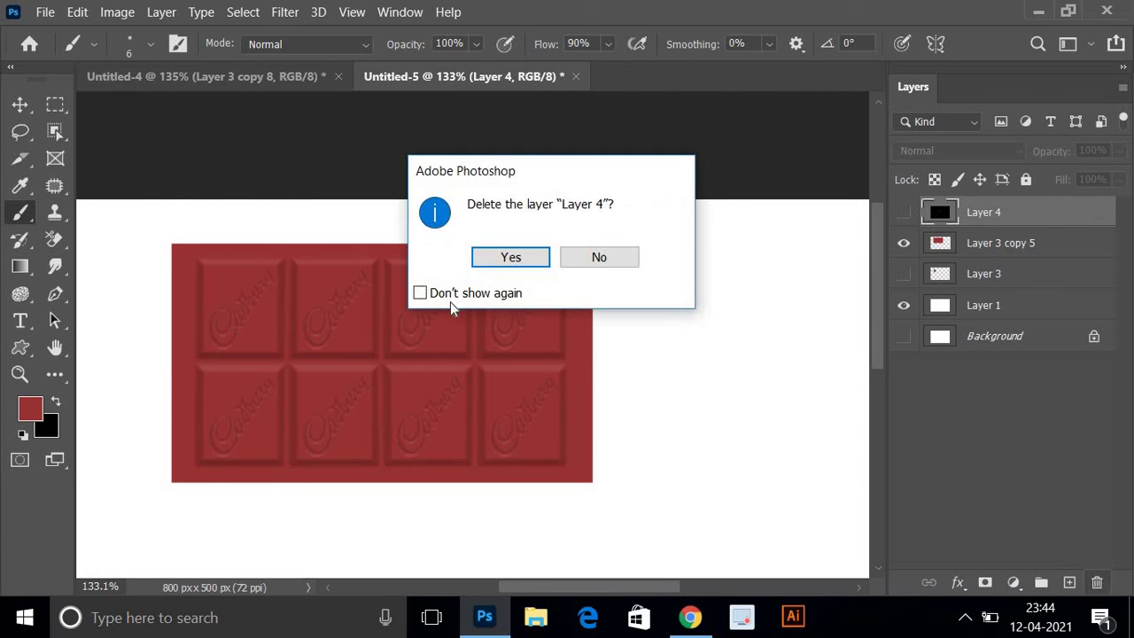
pyautogui.click(510, 258)
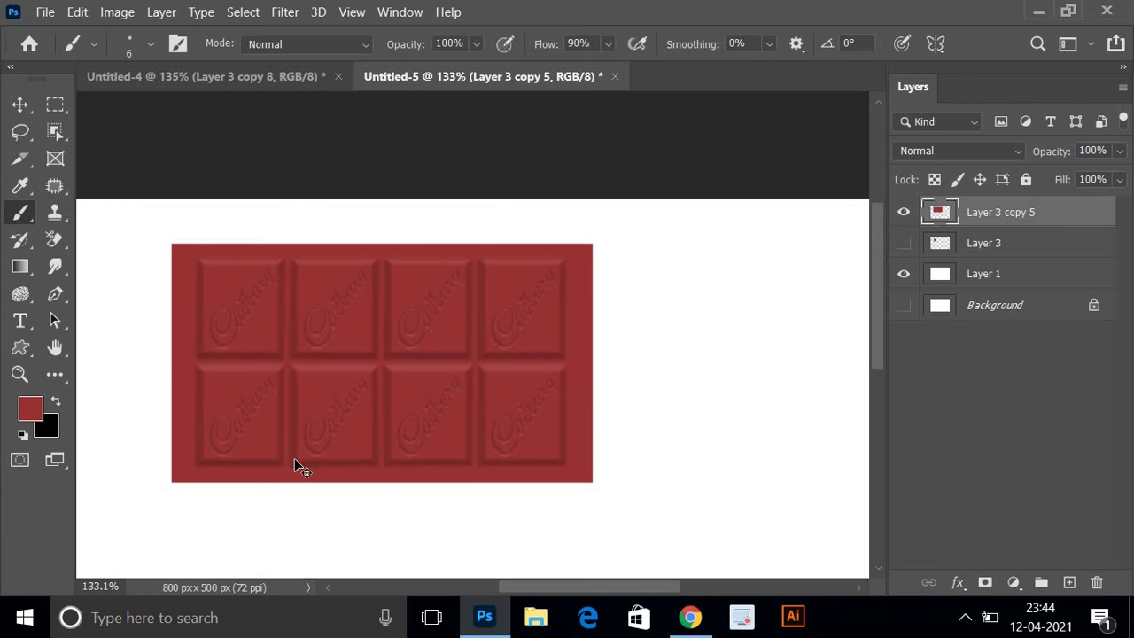
# Rotate the chocolate bar into a tilt, shift it down-right, shrink it to about 74%, and apply.
pyautogui.hotkey('ctrl', 't')
pyautogui.moveTo(605, 236)
pyautogui.mouseDown()
pyautogui.moveTo(538, 132)
pyautogui.moveTo(476, 95)
pyautogui.mouseUp()
pyautogui.scroll(-2, 494, 355)
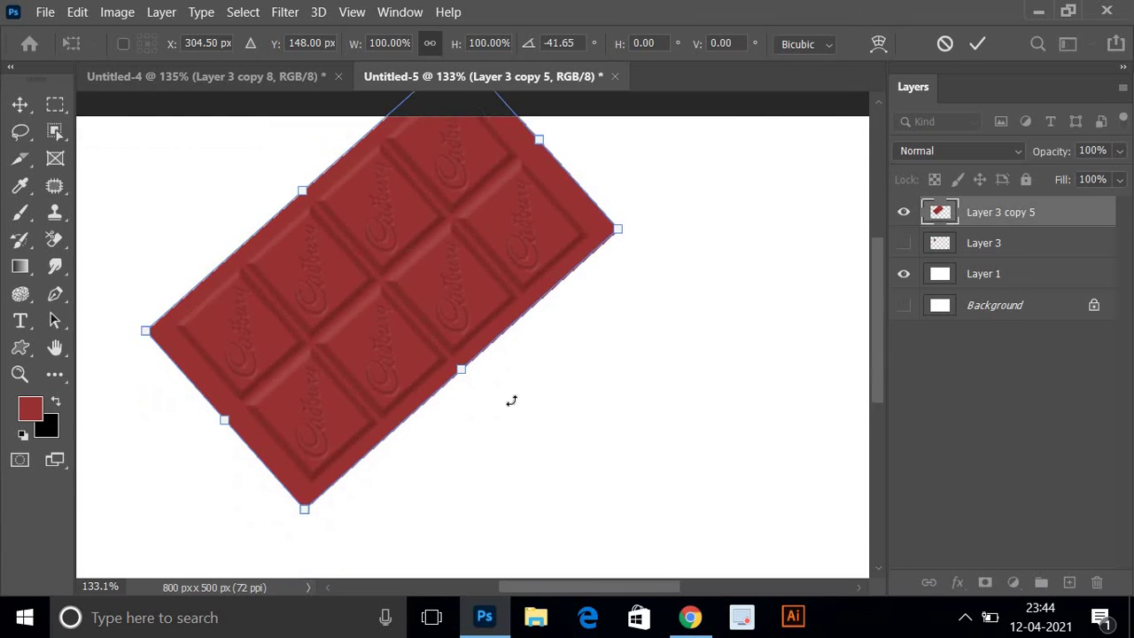
pyautogui.scroll(-2, 511, 398)
pyautogui.scroll(-3, 512, 405)
pyautogui.scroll(-1, 499, 392)
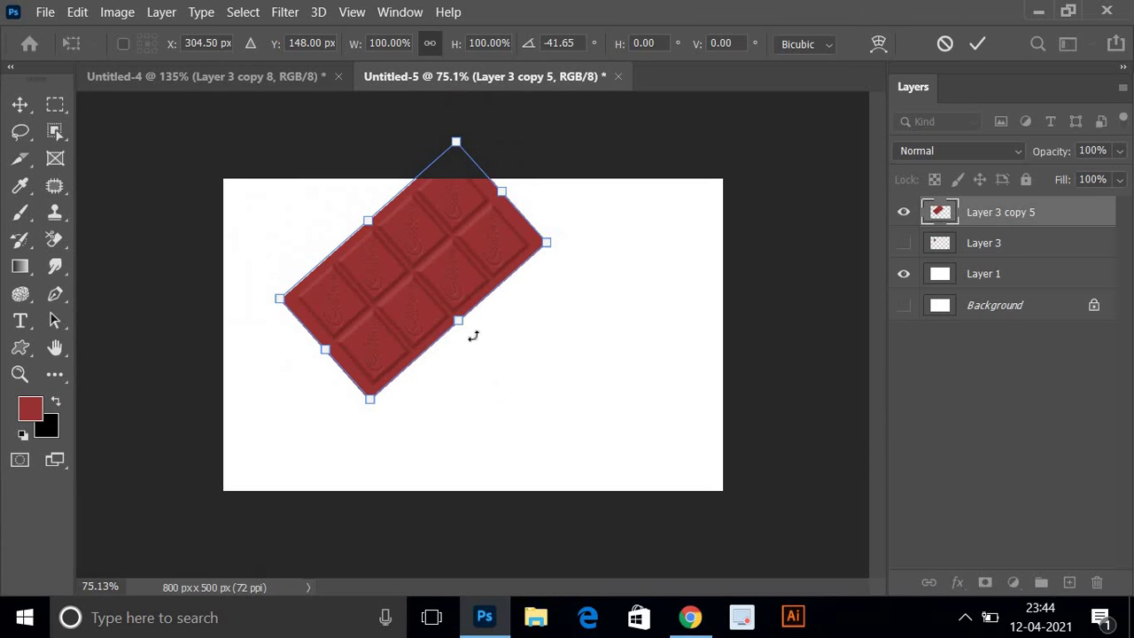
pyautogui.moveTo(431, 282); pyautogui.dragTo(472, 333)
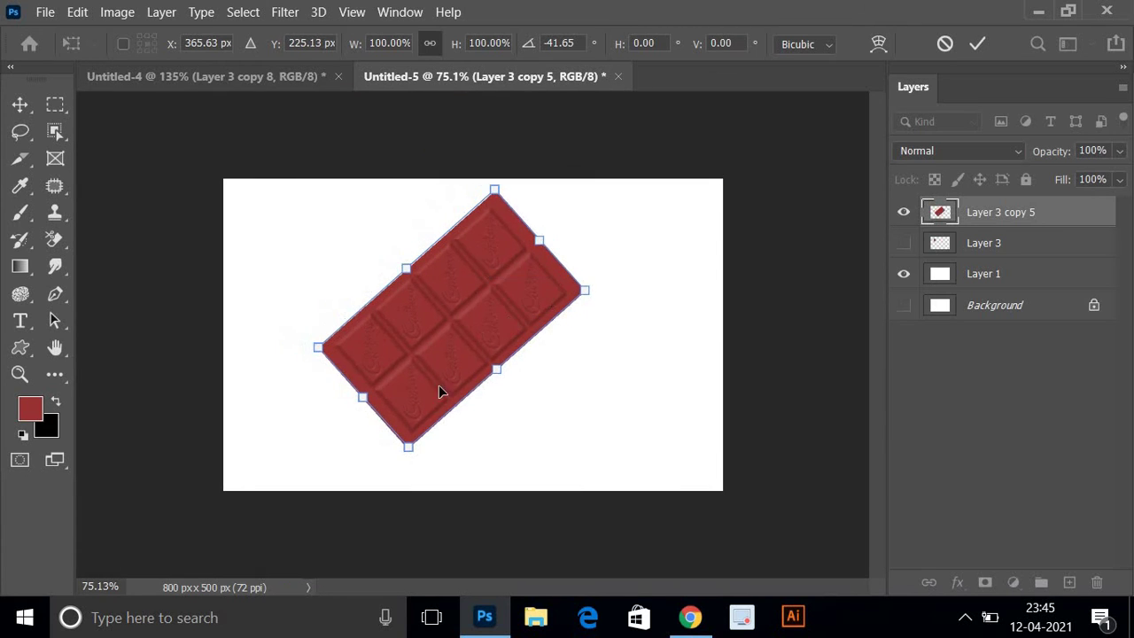
pyautogui.moveTo(410, 448); pyautogui.dragTo(370, 360)
pyautogui.press('Return')
# Zoom back in on the canvas and switch to the Move tool.
pyautogui.press('b')
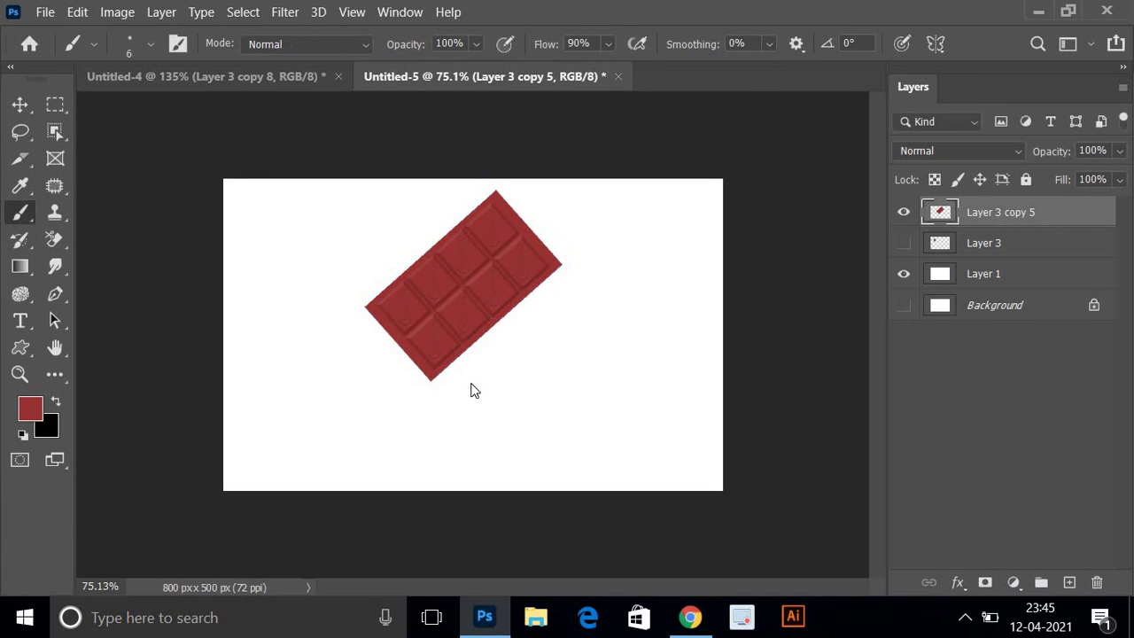
pyautogui.scroll(2, 471, 383)
pyautogui.scroll(1, 470, 383)
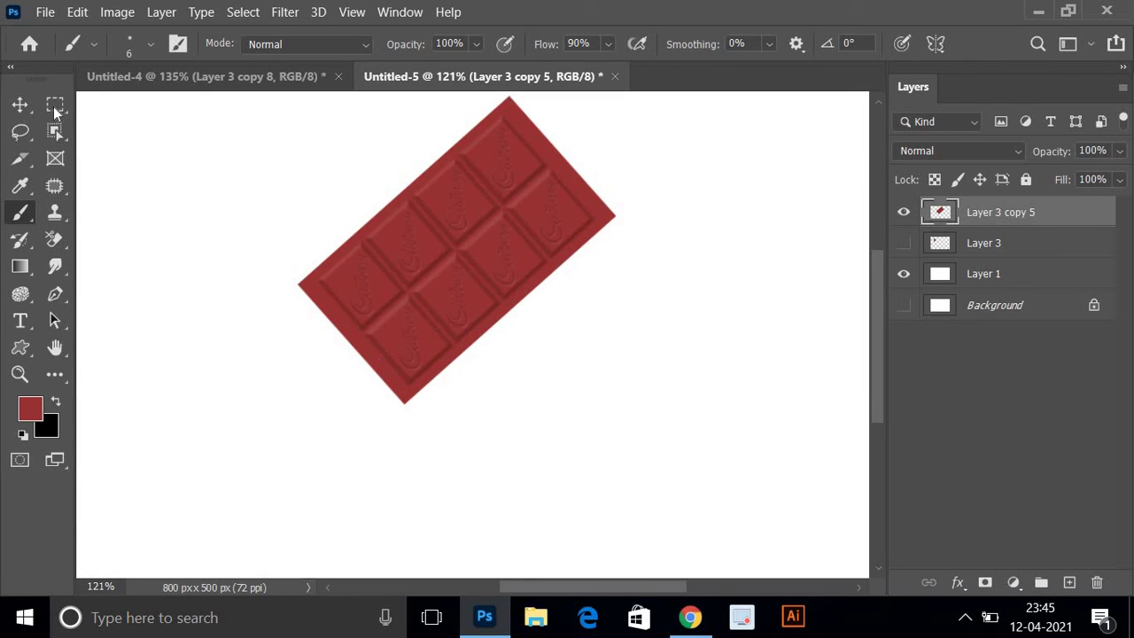
pyautogui.click(20, 105)
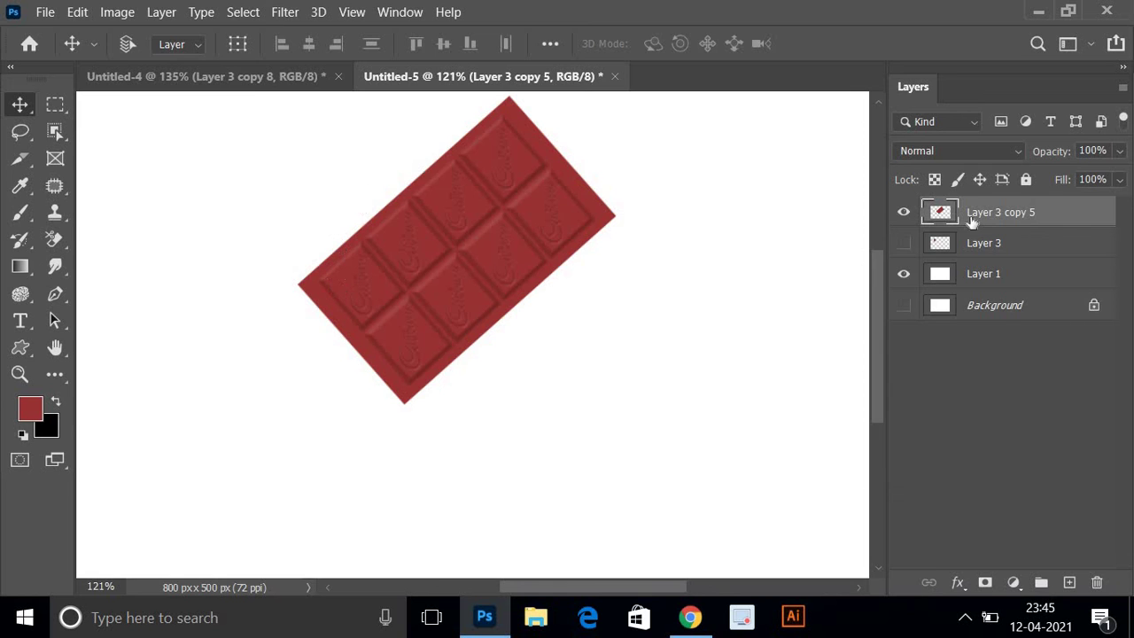
pyautogui.click(285, 13)
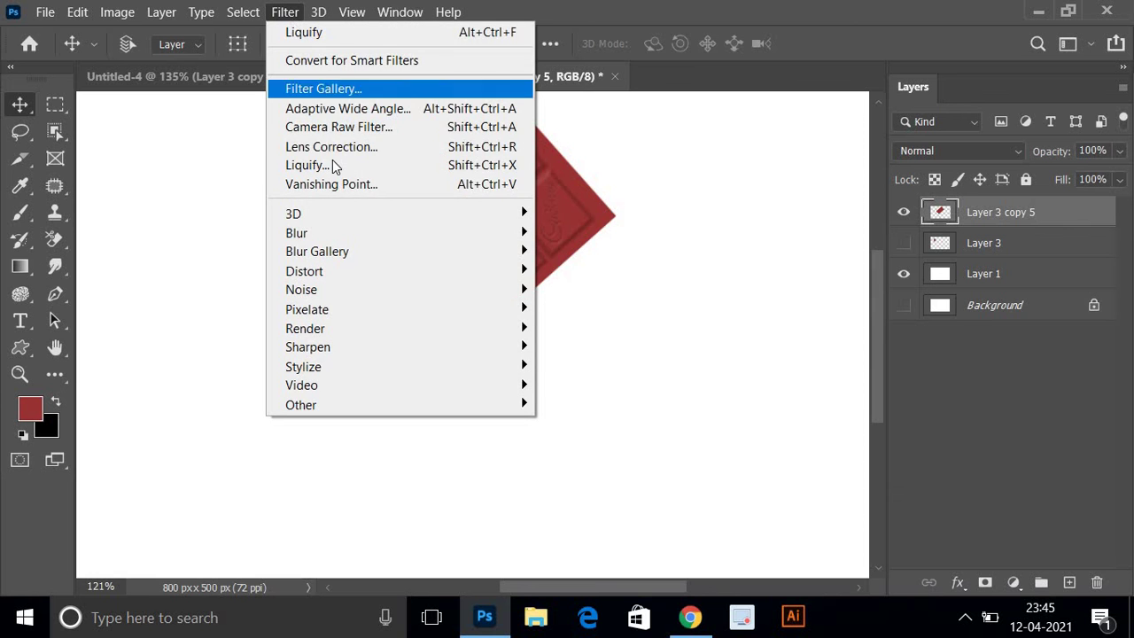
pyautogui.click(334, 165)
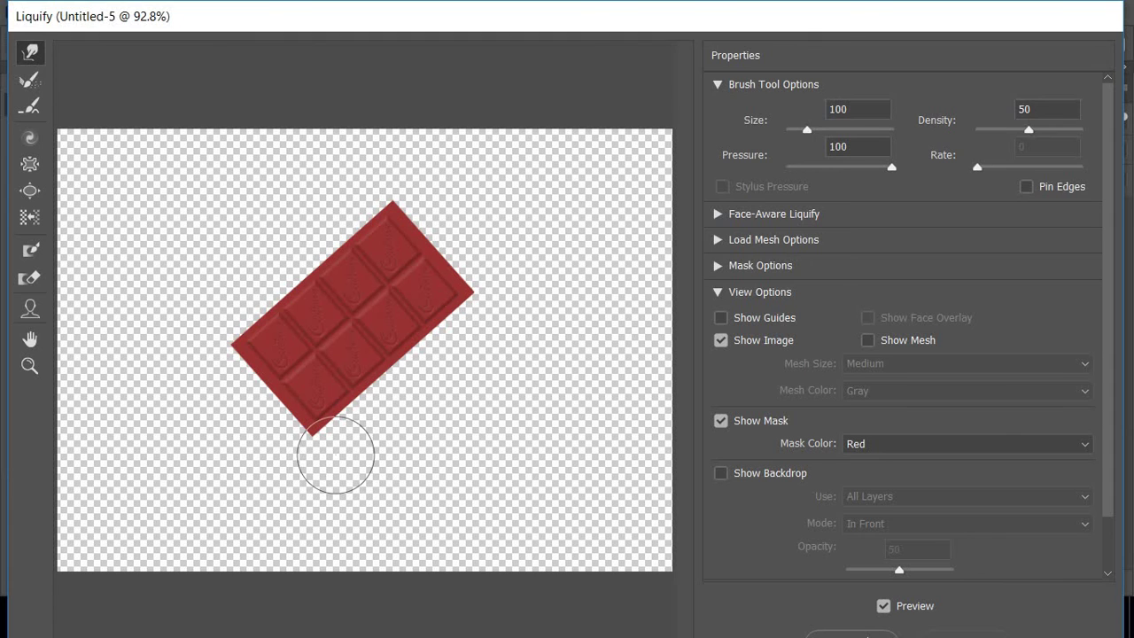
pyautogui.press('[')
pyautogui.press('[')
pyautogui.press('[')
pyautogui.press('[')
pyautogui.press('[')
pyautogui.press('[')
pyautogui.press('[')
pyautogui.press('[')
pyautogui.press('[')
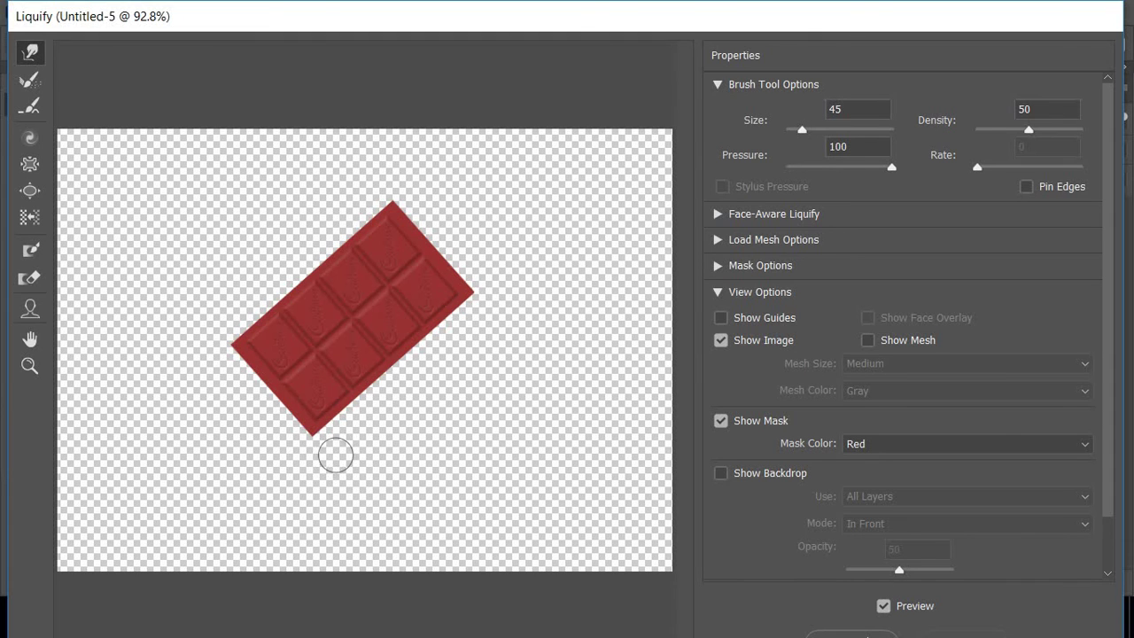
pyautogui.press('[')
pyautogui.press('[')
pyautogui.hotkey('ctrl', '+')
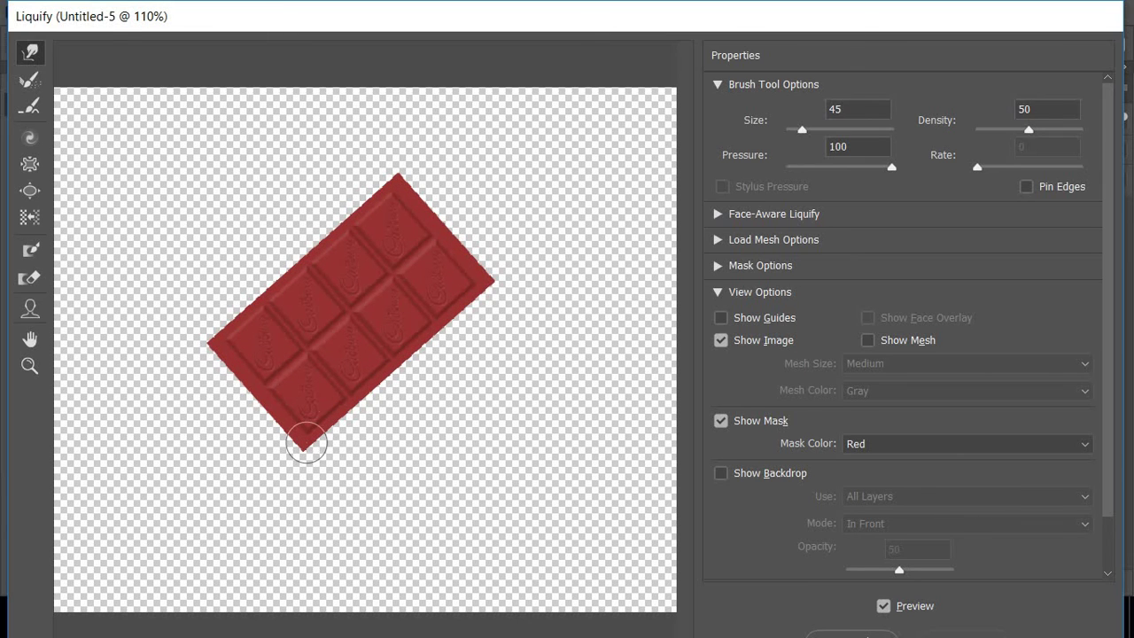
pyautogui.press('[')
pyautogui.press('[')
pyautogui.press(']')
pyautogui.press(']')
pyautogui.press(']')
pyautogui.press('[')
pyautogui.press('[')
pyautogui.press('[')
pyautogui.press(']')
pyautogui.press(']')
pyautogui.press(']')
pyautogui.press(']')
pyautogui.moveTo(303, 424); pyautogui.dragTo(299, 524)
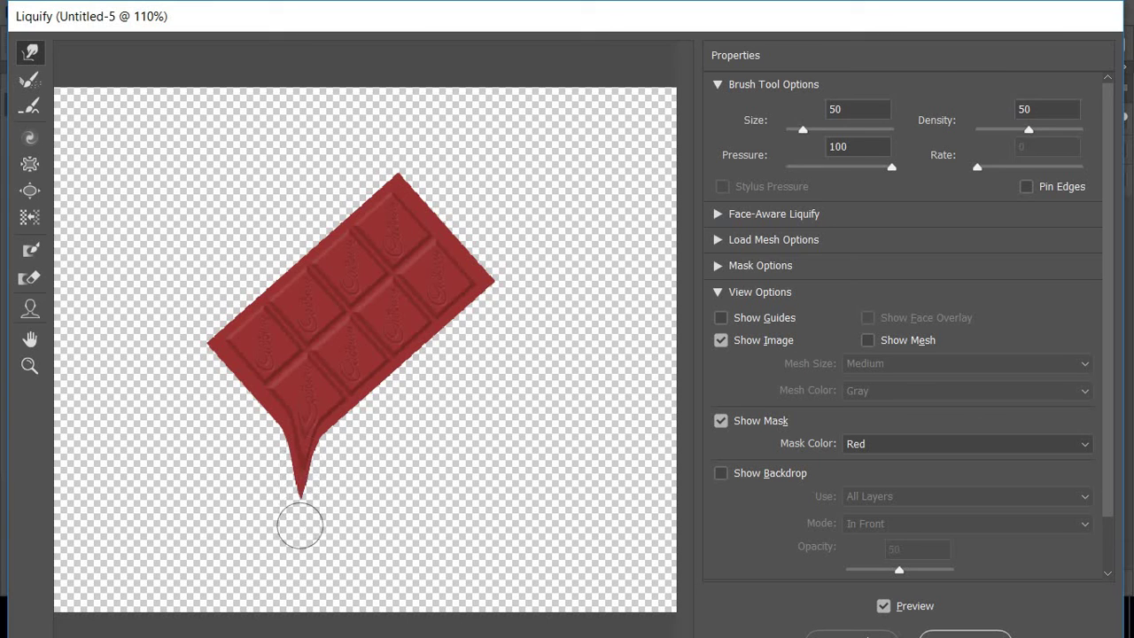
pyautogui.moveTo(307, 431)
pyautogui.mouseDown()
pyautogui.moveTo(321, 463)
pyautogui.moveTo(320, 512)
pyautogui.mouseUp()
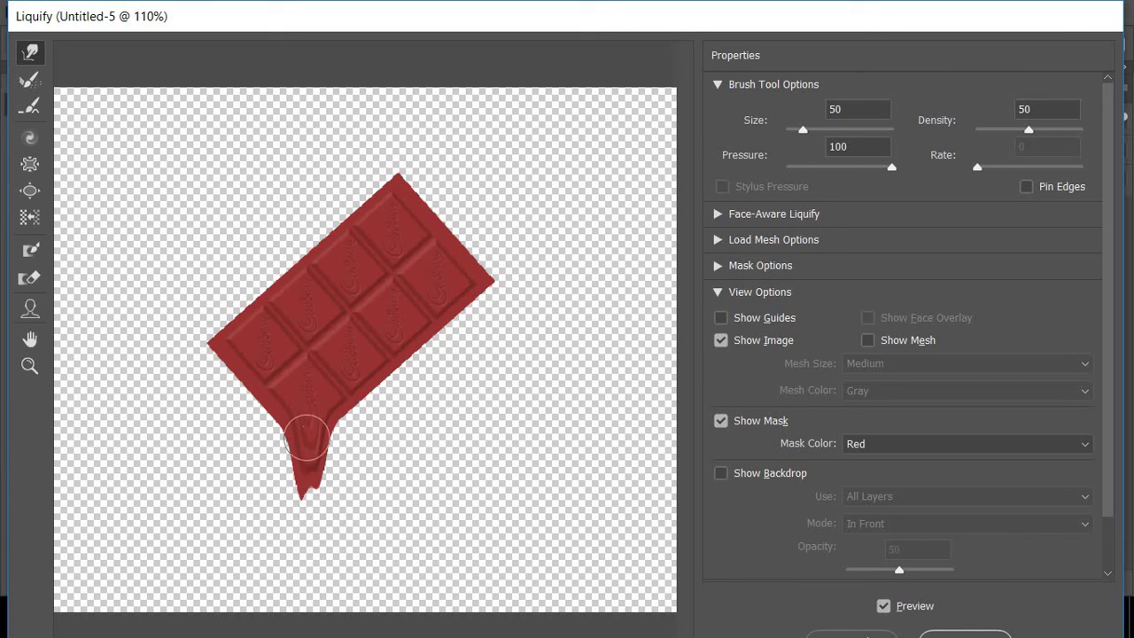
pyautogui.moveTo(292, 418); pyautogui.dragTo(311, 519)
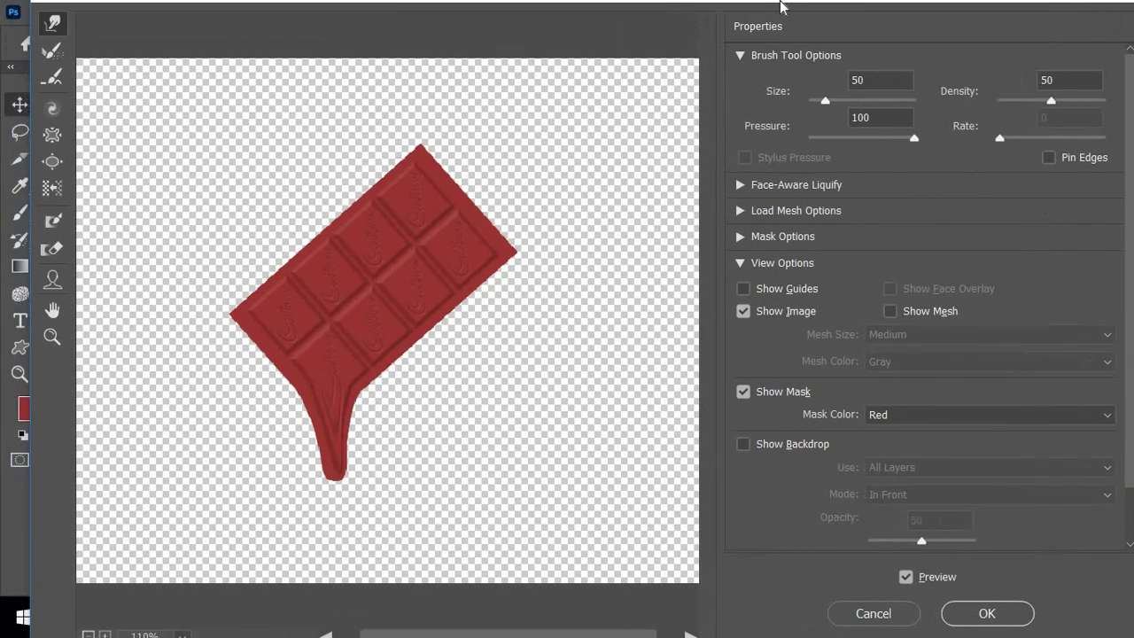
pyautogui.scroll(-2, 837, 383)
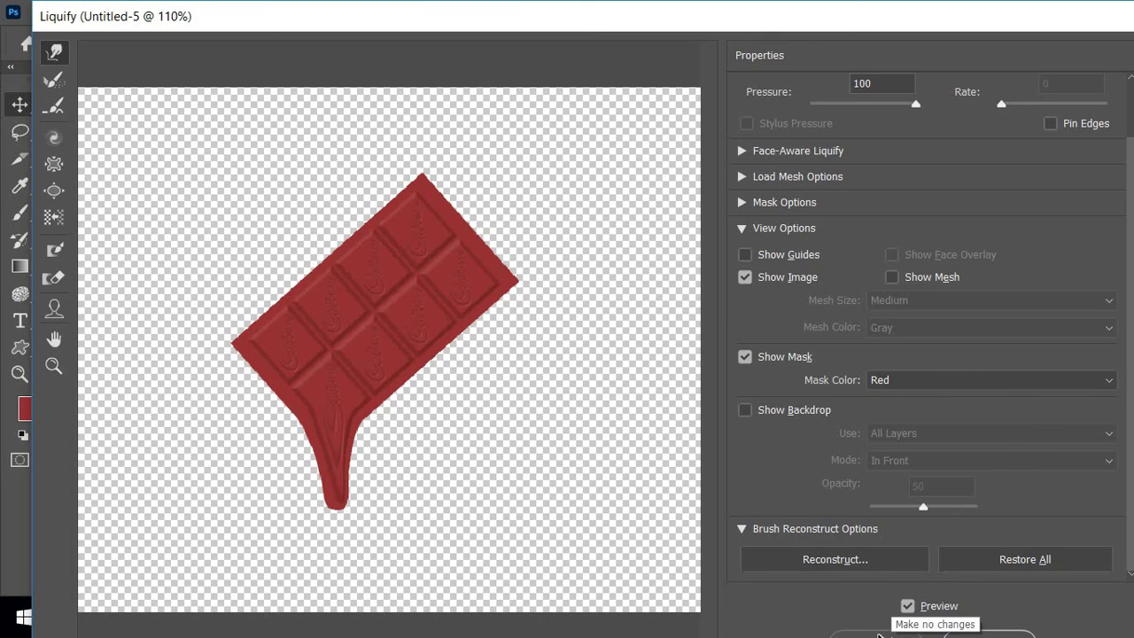
pyautogui.click(878, 634)
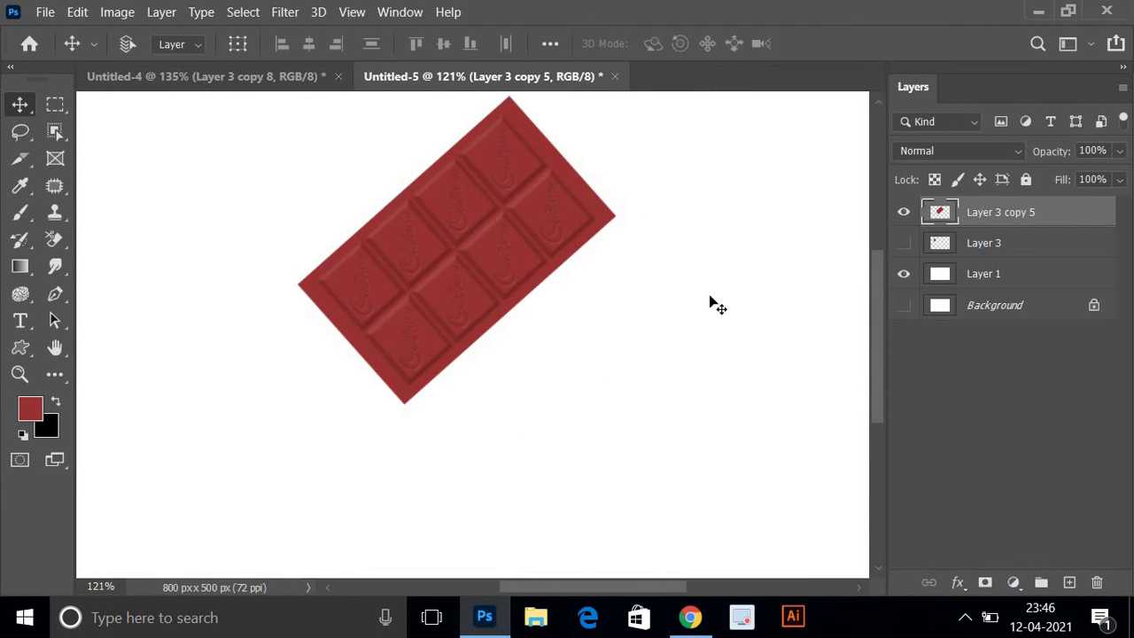
# Undo the last rotation, then re-rotate the bar to about 143 degrees and apply it.
pyautogui.hotkey('ctrl', 'z')
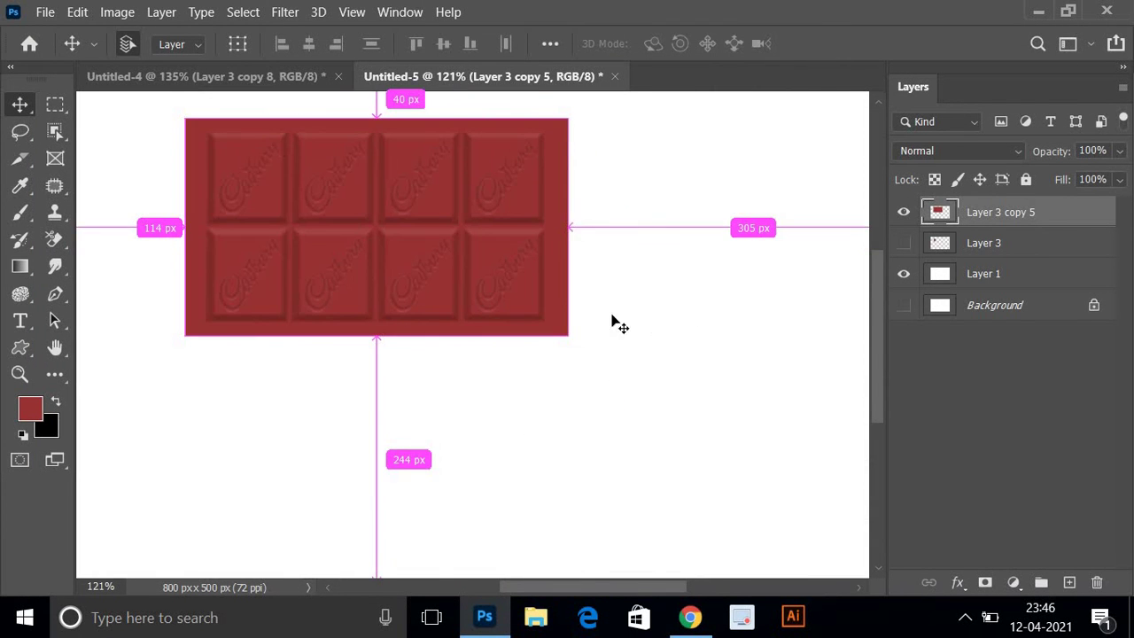
pyautogui.hotkey('ctrl', 't')
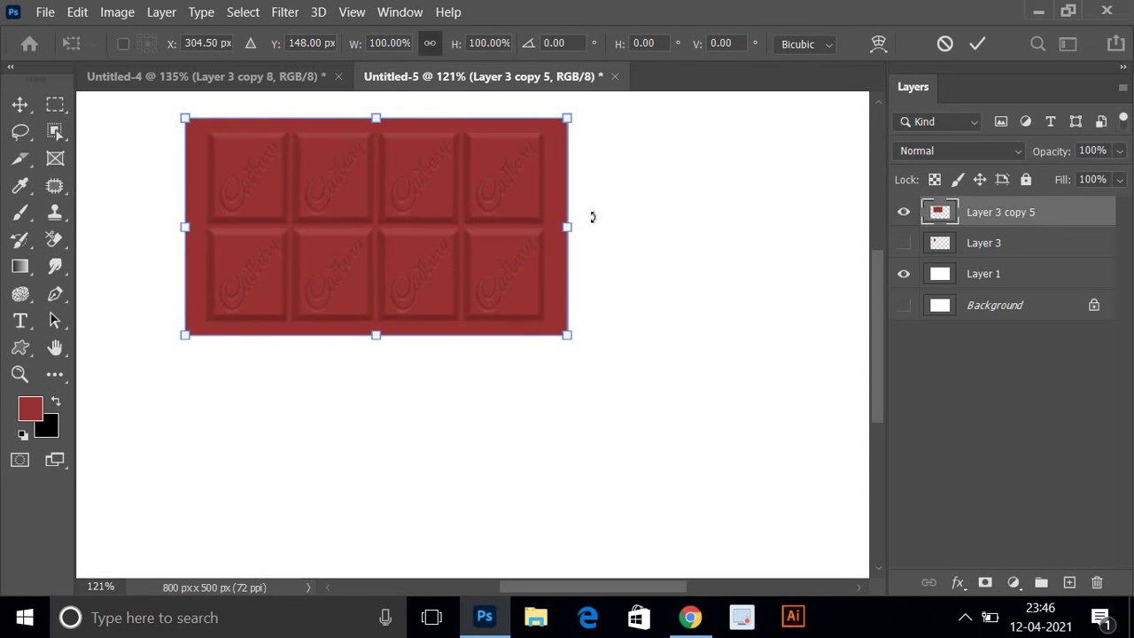
pyautogui.moveTo(585, 147); pyautogui.dragTo(255, 499)
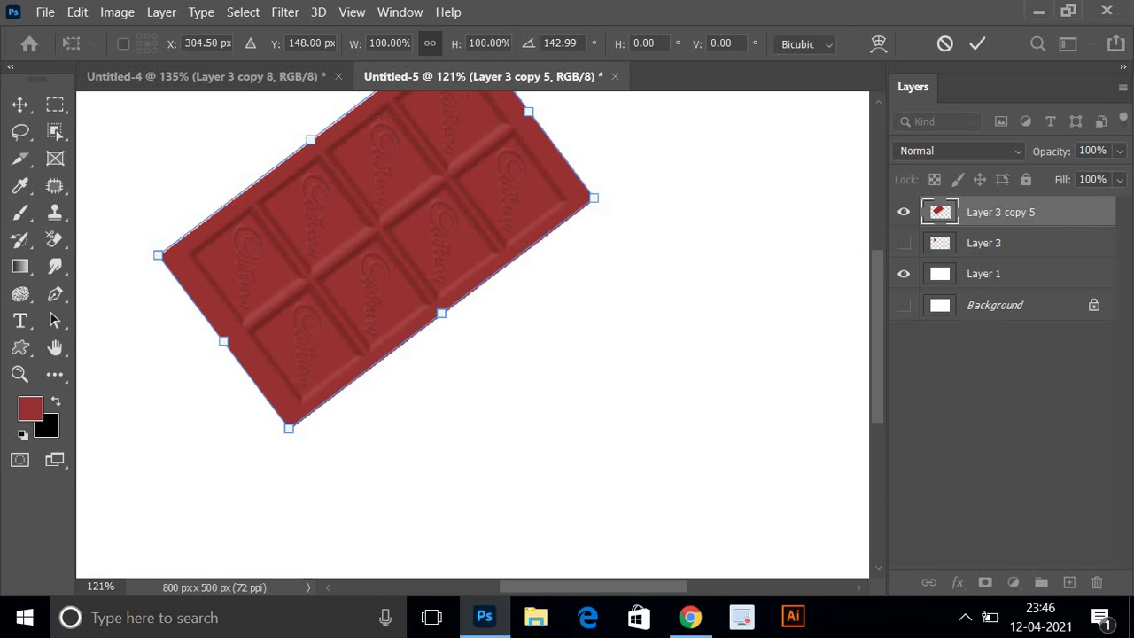
pyautogui.click(282, 18)
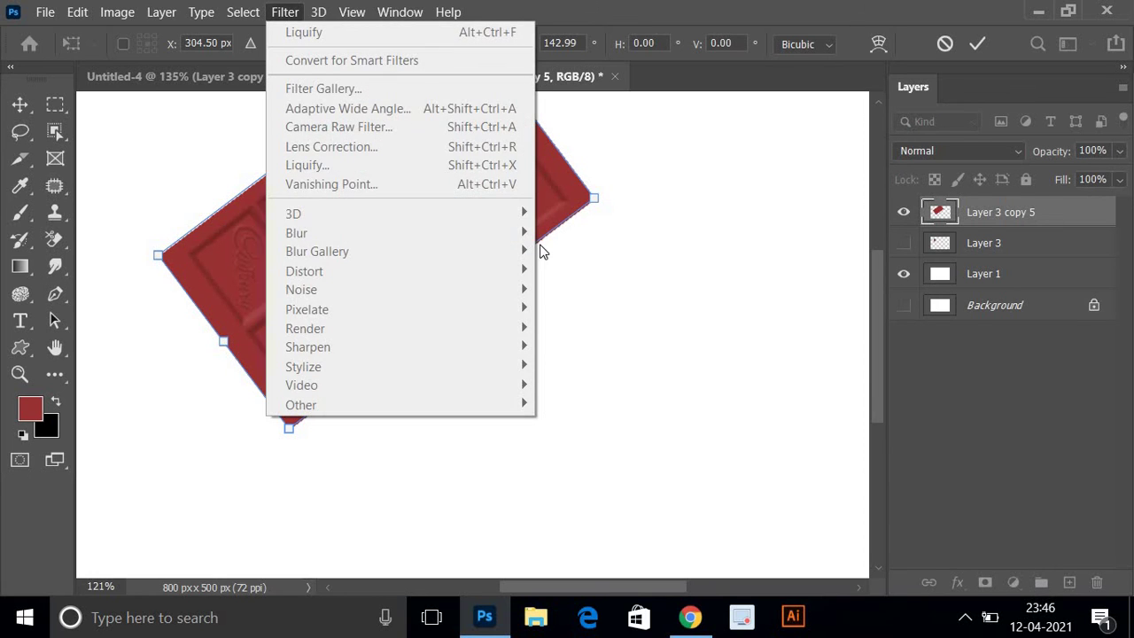
pyautogui.click(553, 211)
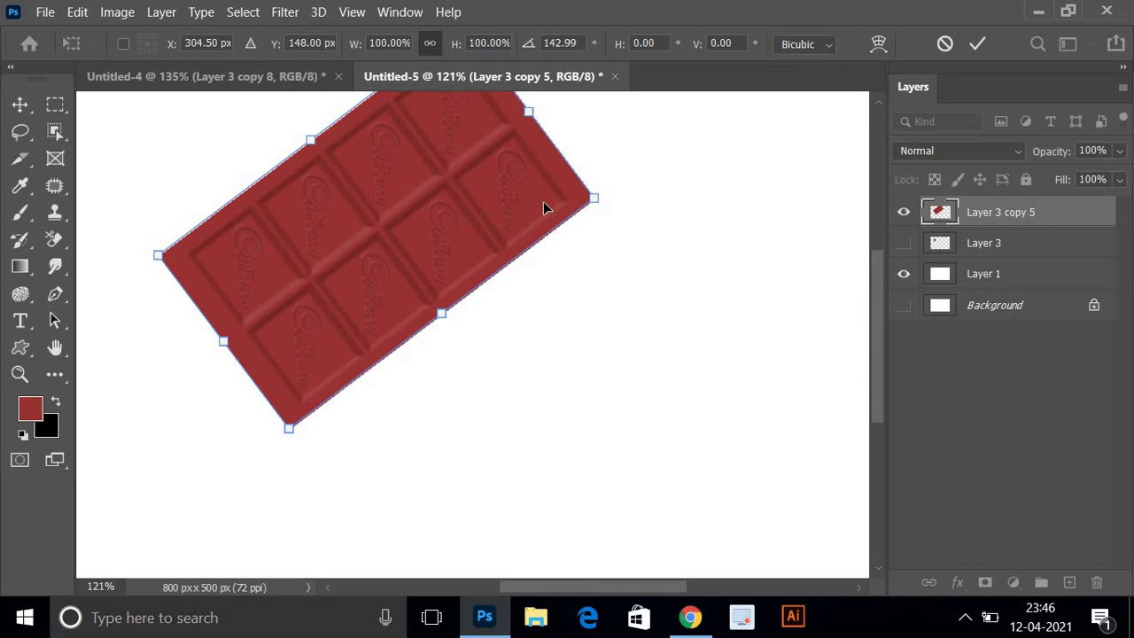
pyautogui.press('Return')
# Use Liquify to pull the bar's lower corner into a long, thick melting drip.
pyautogui.click(285, 12)
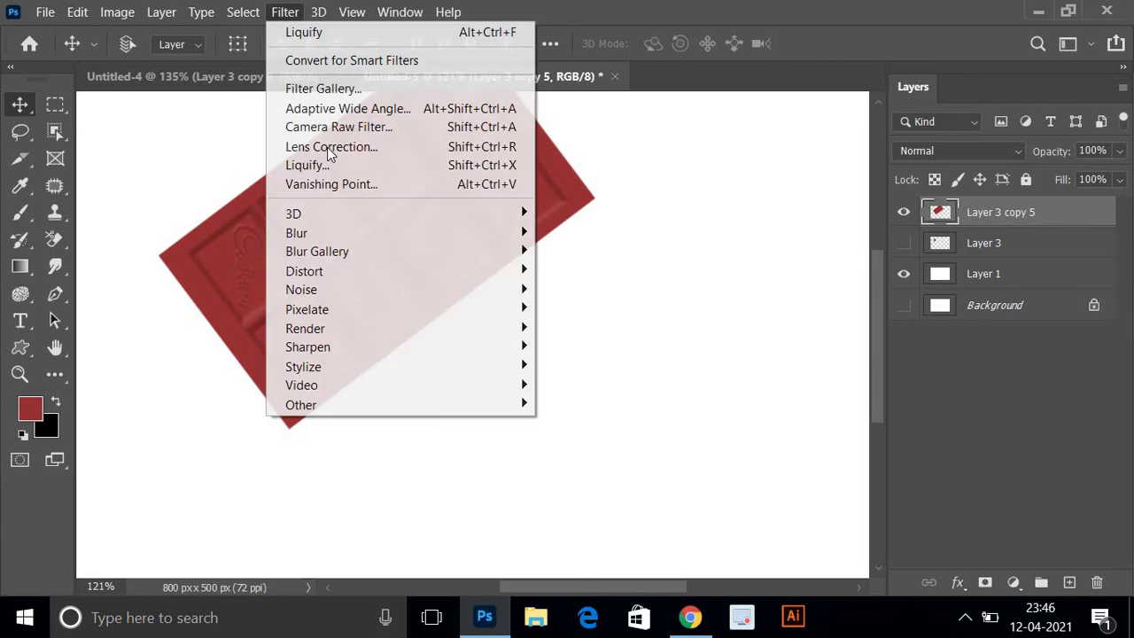
pyautogui.click(306, 165)
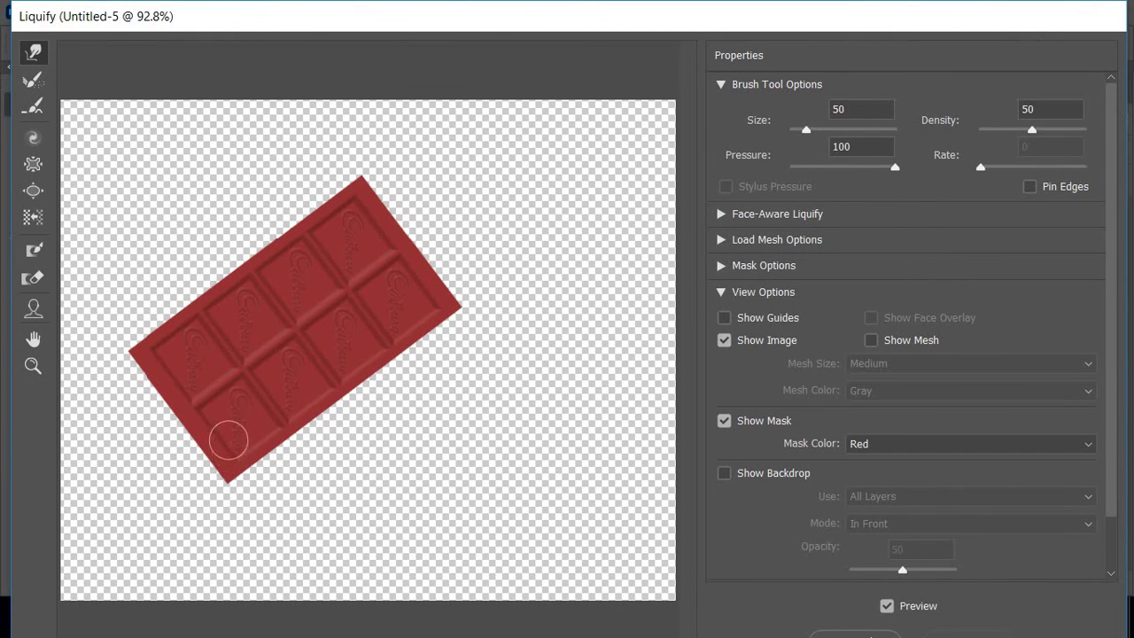
pyautogui.moveTo(227, 460); pyautogui.dragTo(225, 564)
pyautogui.moveTo(246, 461); pyautogui.dragTo(243, 535)
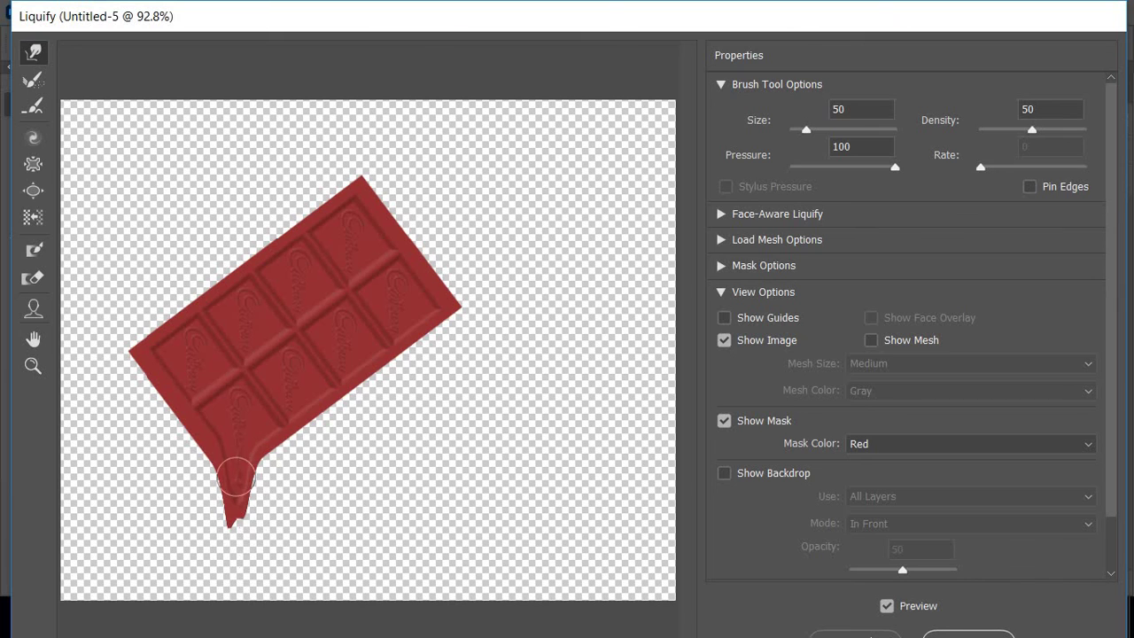
pyautogui.moveTo(240, 463); pyautogui.dragTo(240, 568)
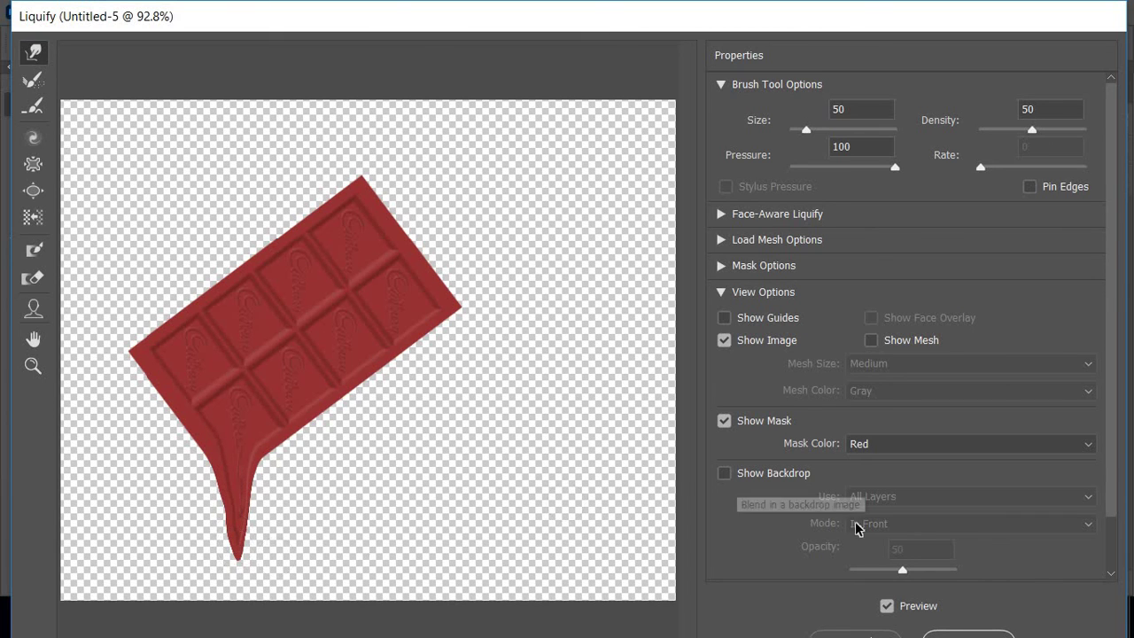
pyautogui.scroll(-2, 956, 558)
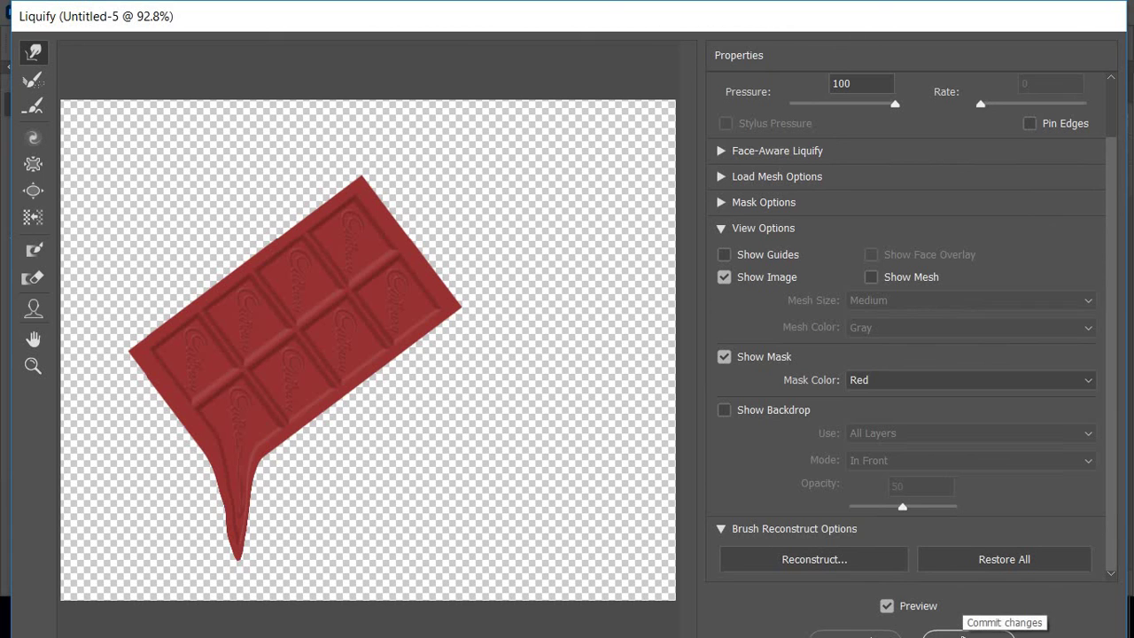
pyautogui.click(963, 635)
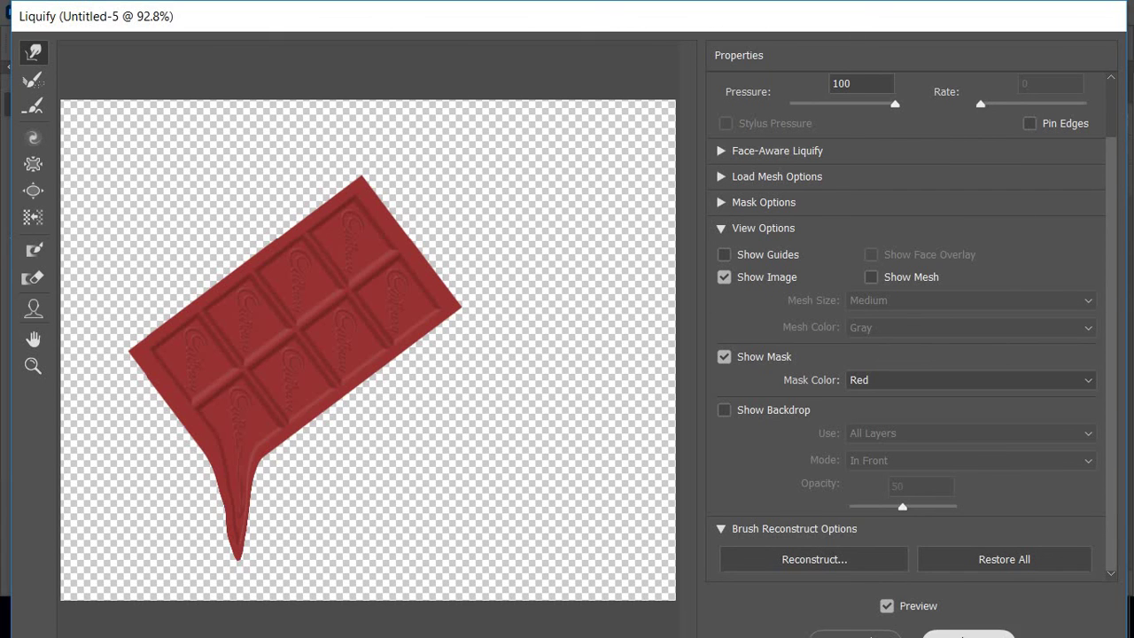
# Scale the dripping bar down to about 76%, move it toward the canvas centre, and apply.
pyautogui.scroll(-2, 460, 529)
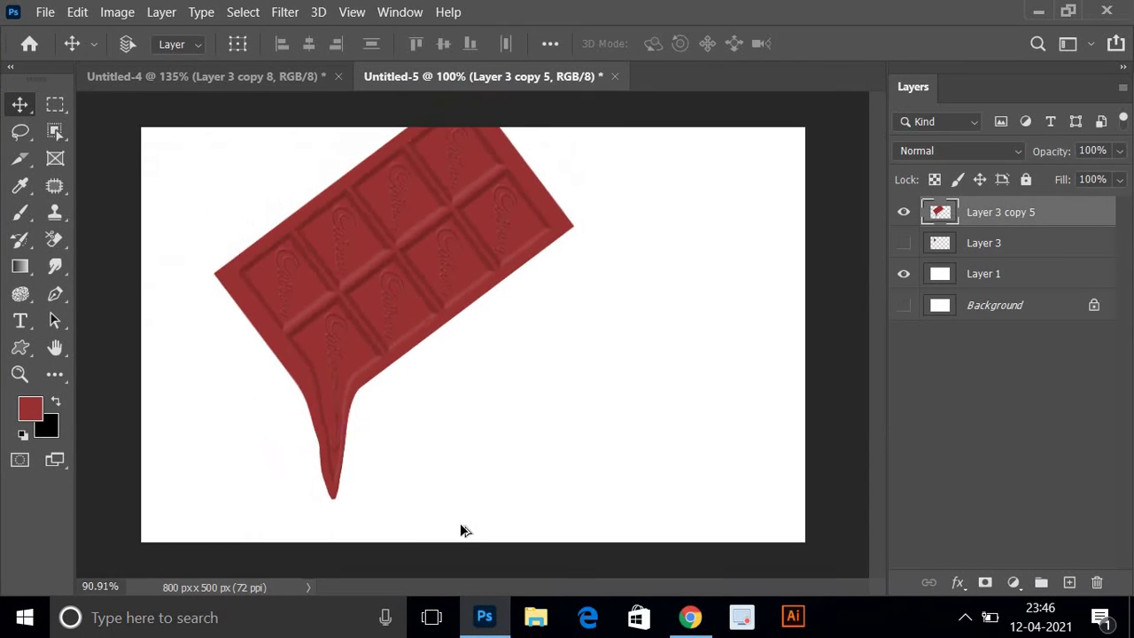
pyautogui.scroll(-2, 460, 529)
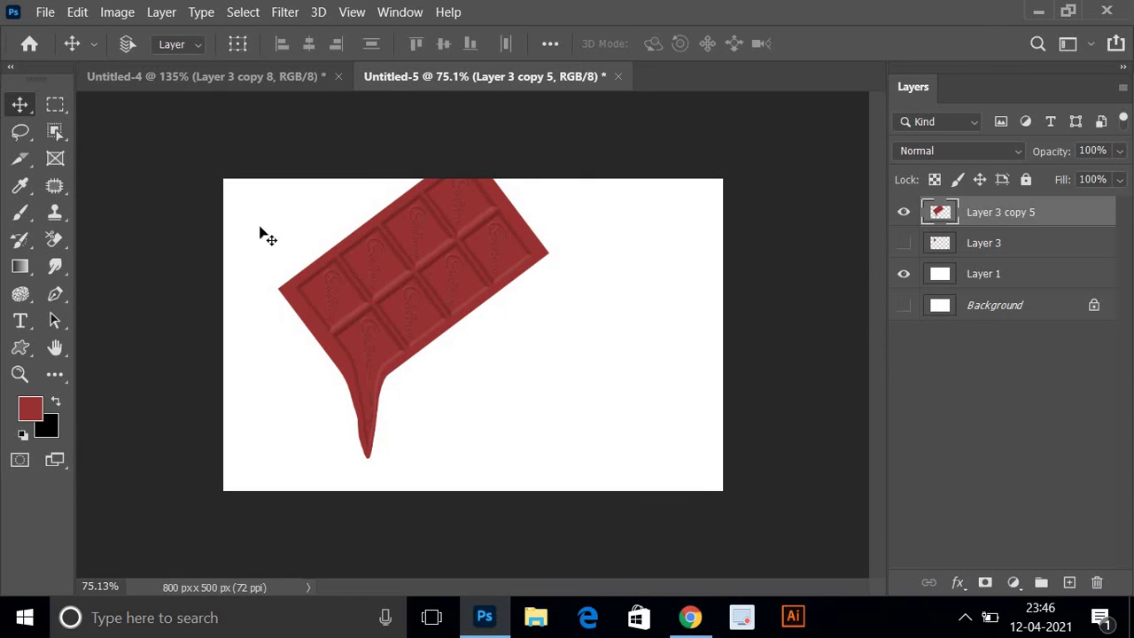
pyautogui.hotkey('ctrl', 't')
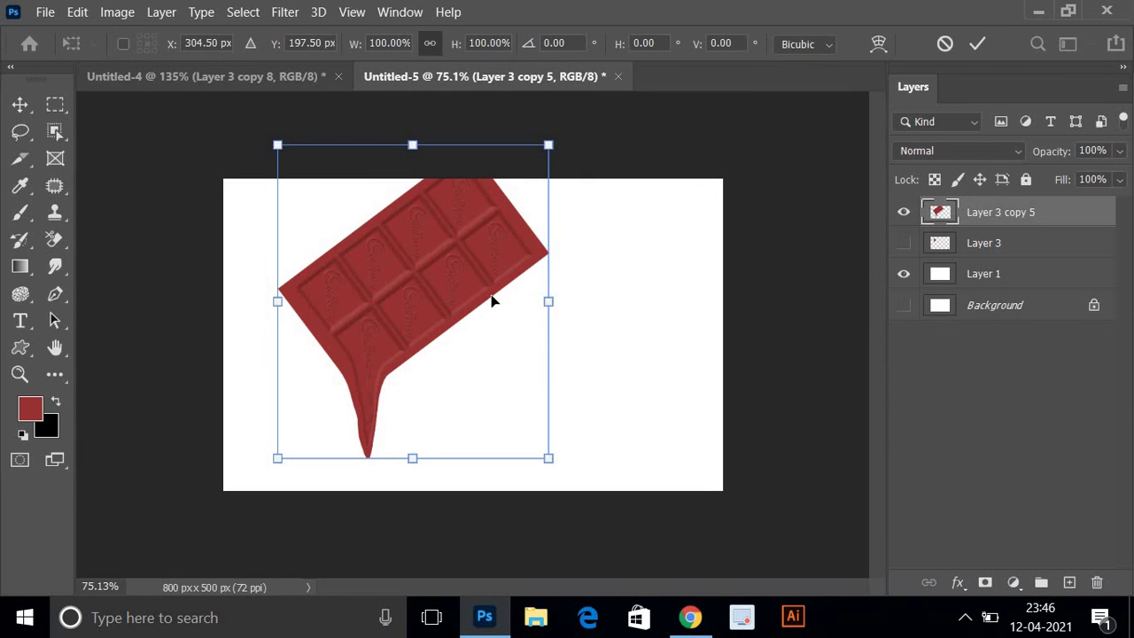
pyautogui.moveTo(515, 451); pyautogui.dragTo(450, 373)
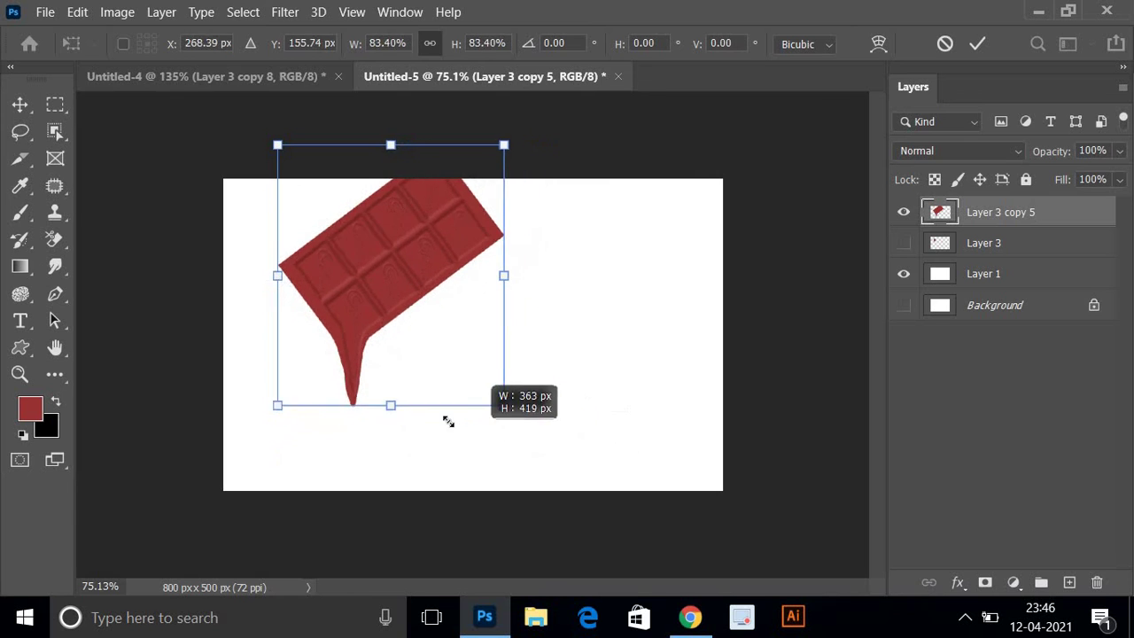
pyautogui.moveTo(385, 304)
pyautogui.mouseDown()
pyautogui.moveTo(478, 328)
pyautogui.moveTo(464, 316)
pyautogui.mouseUp()
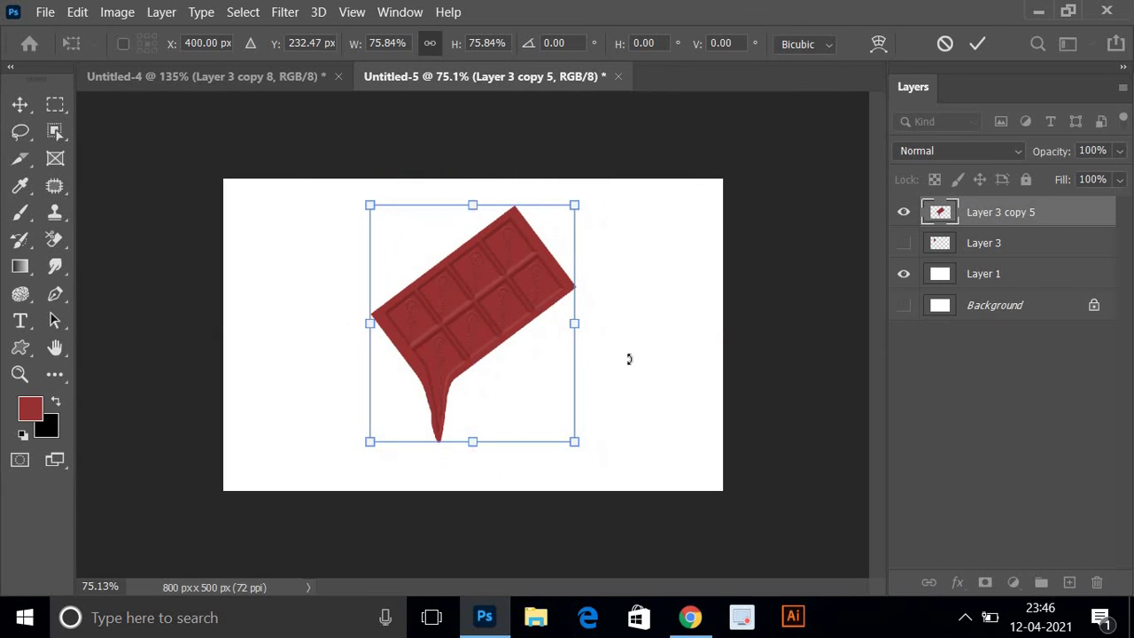
pyautogui.press('Return')
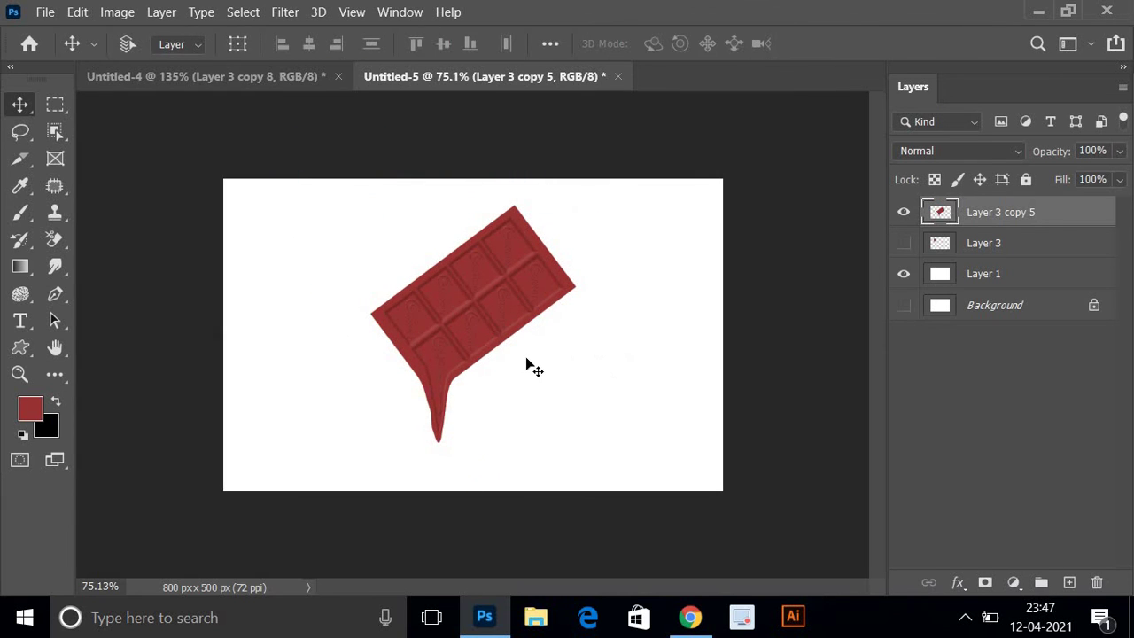
pyautogui.scroll(1, 525, 356)
pyautogui.scroll(2, 526, 356)
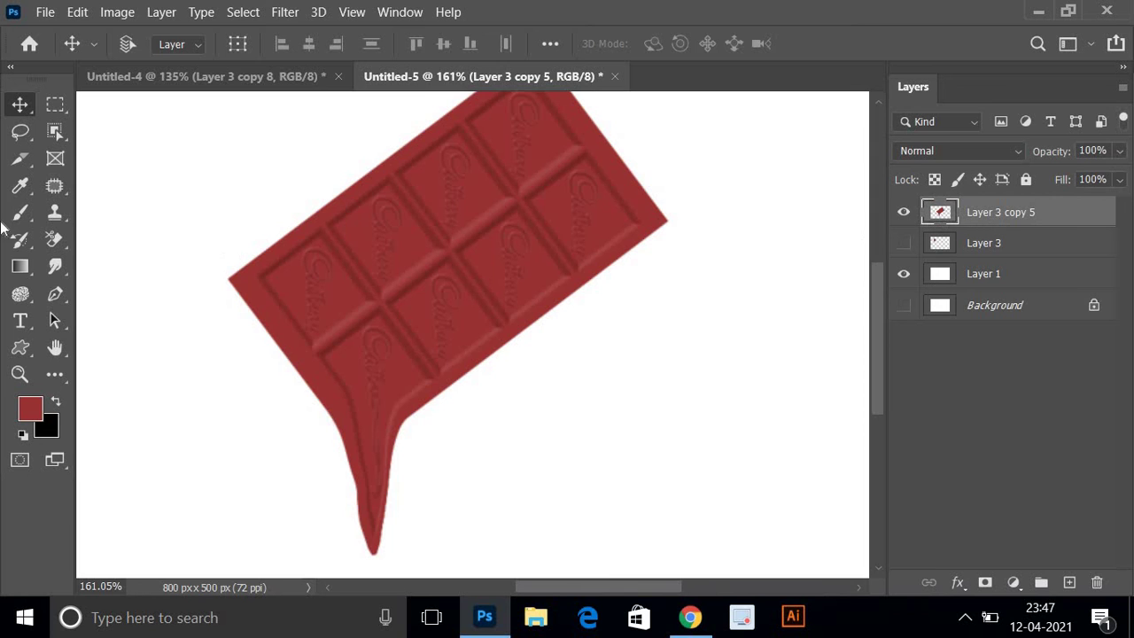
# Lasso and delete the bar's left corner, then deselect.
pyautogui.click(22, 134)
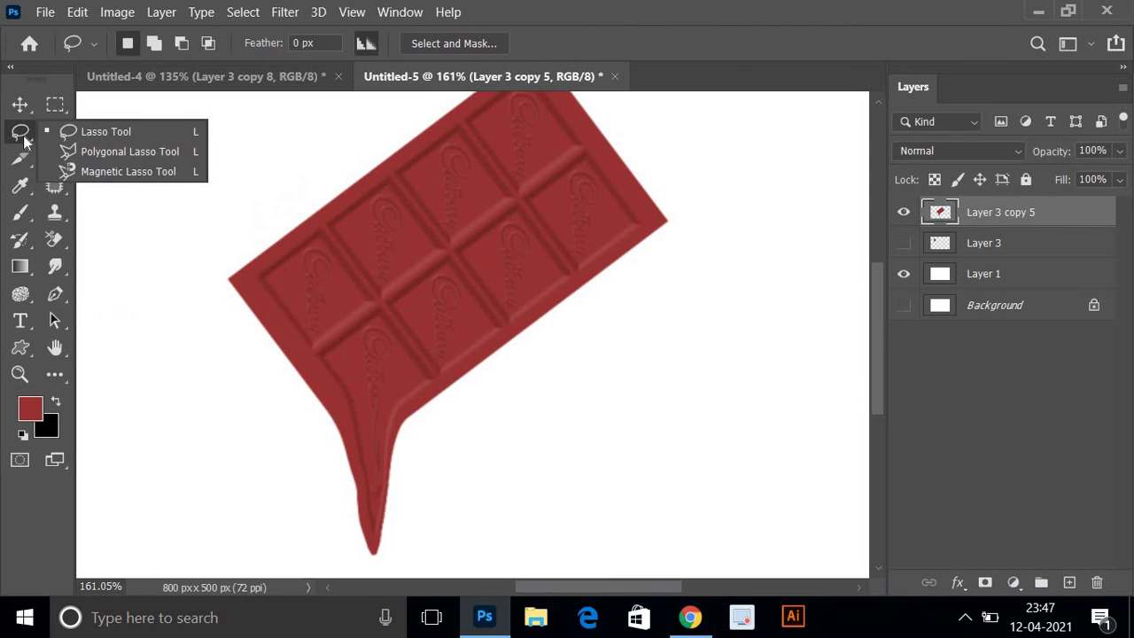
pyautogui.click(188, 206)
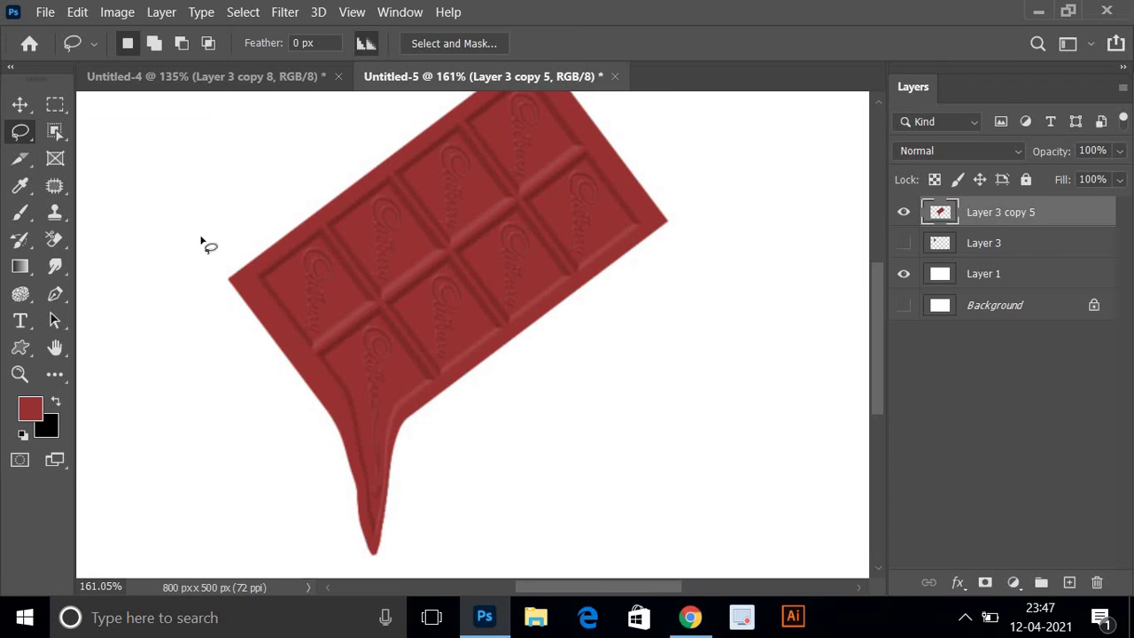
pyautogui.moveTo(212, 257)
pyautogui.mouseDown()
pyautogui.moveTo(266, 271)
pyautogui.moveTo(264, 350)
pyautogui.moveTo(232, 354)
pyautogui.moveTo(203, 281)
pyautogui.moveTo(210, 255)
pyautogui.mouseUp()
pyautogui.press('Delete')
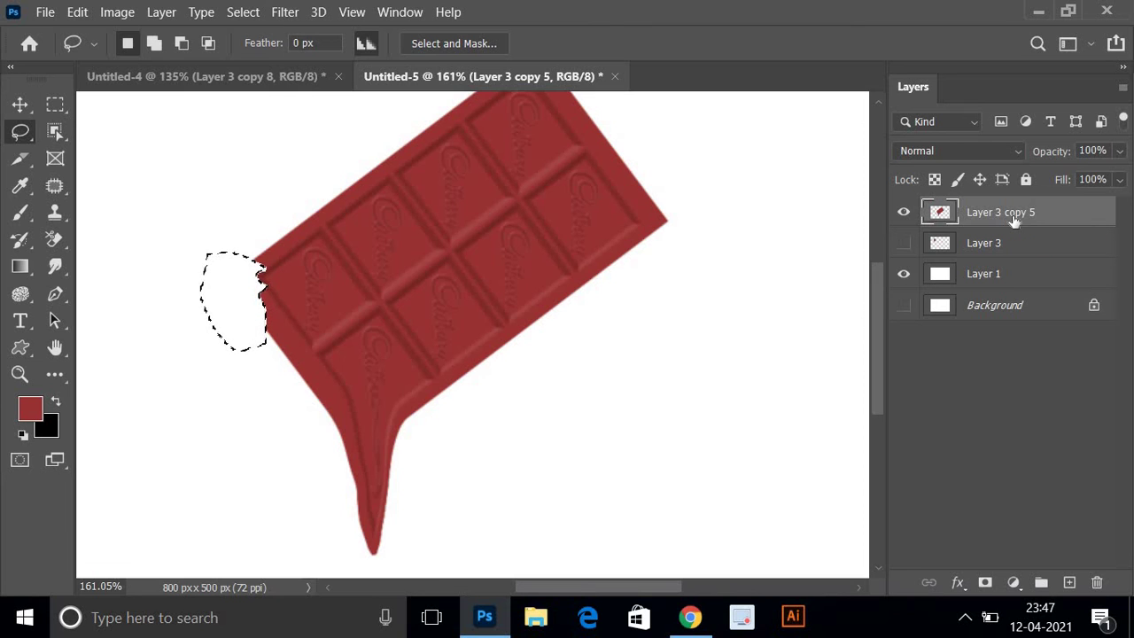
pyautogui.hotkey('ctrl', 'd')
# Duplicate the chocolate layer and cut a jagged strip from its left edge.
pyautogui.hotkey('ctrl', 'j')
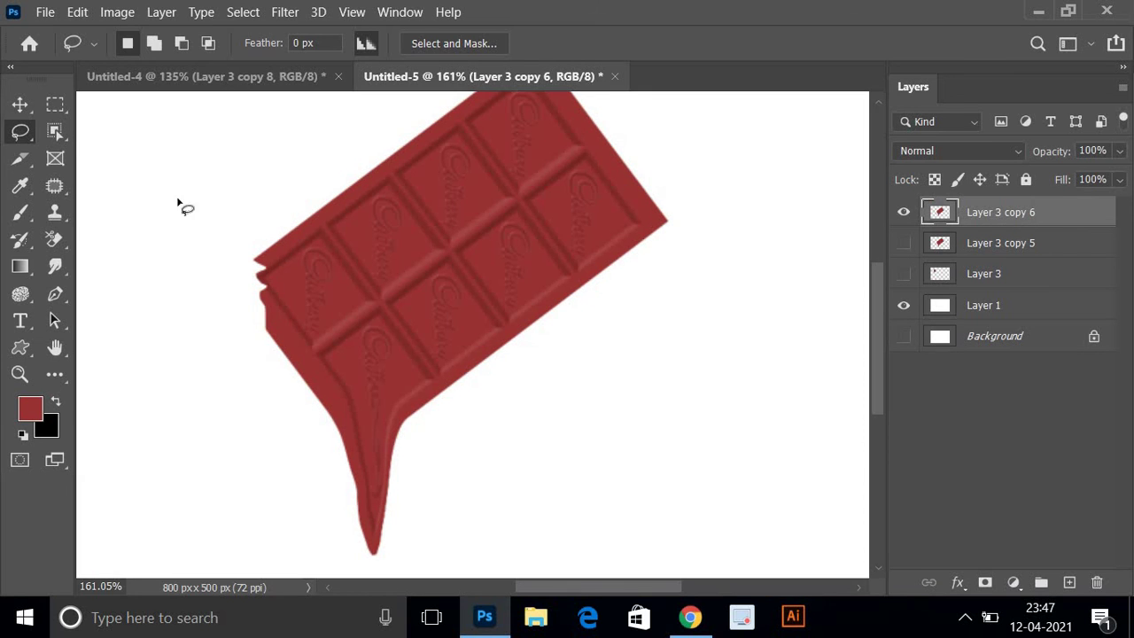
pyautogui.rightClick(27, 133)
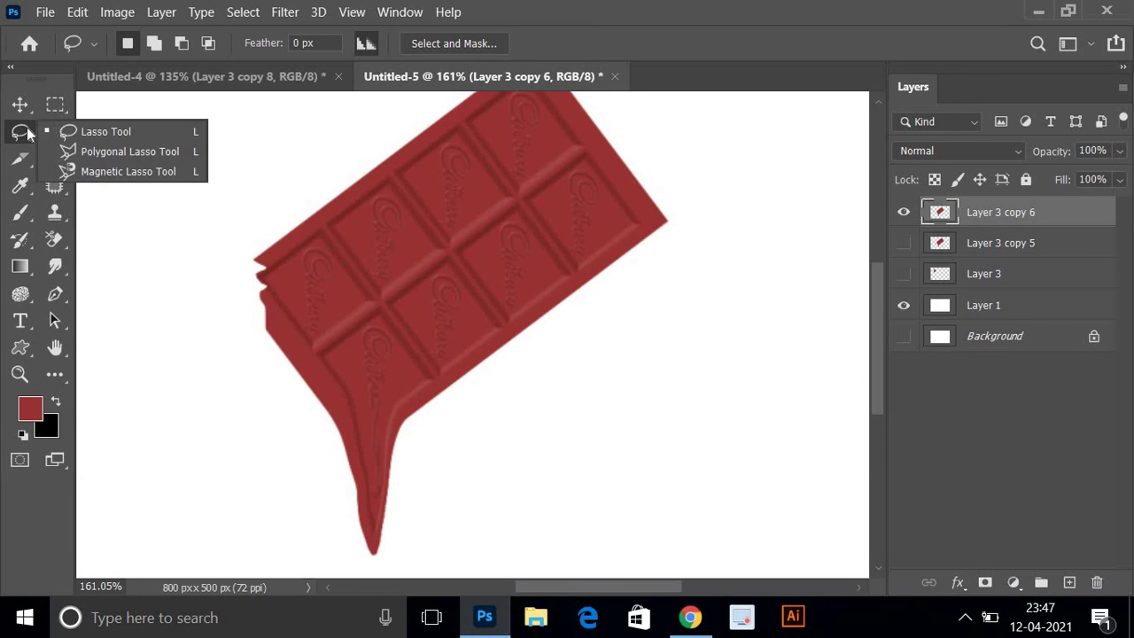
pyautogui.click(89, 133)
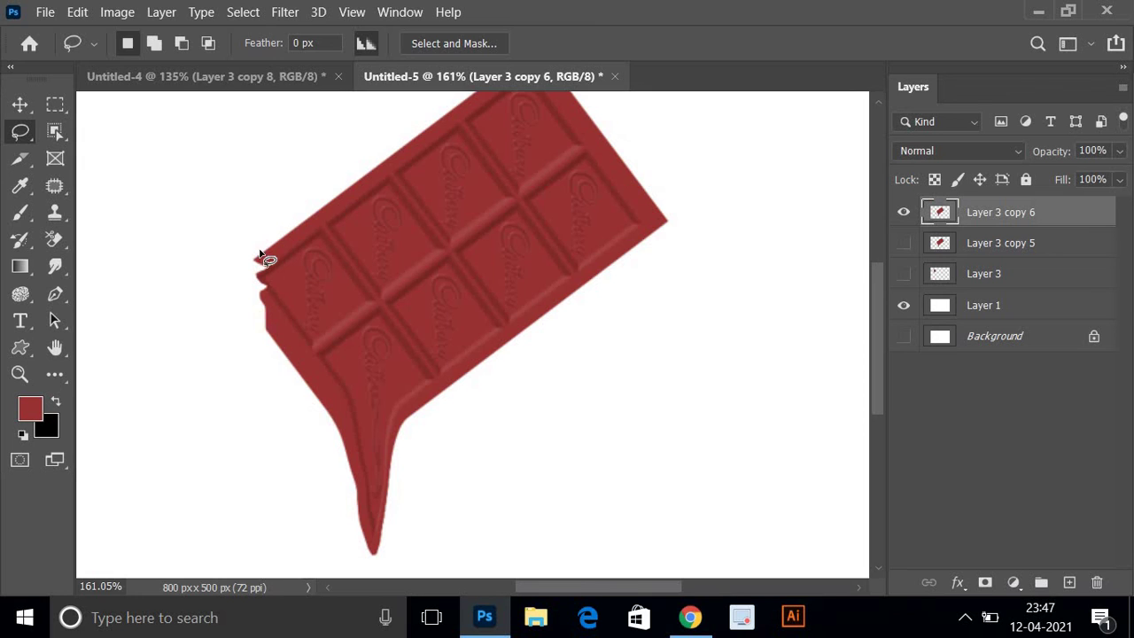
pyautogui.moveTo(273, 276)
pyautogui.mouseDown()
pyautogui.moveTo(277, 348)
pyautogui.moveTo(210, 306)
pyautogui.moveTo(254, 250)
pyautogui.mouseUp()
pyautogui.press('Delete')
pyautogui.hotkey('ctrl', 'd')
# Toggle Layer 3 copy 5 visibility to compare, then make it the active layer.
pyautogui.click(904, 244)
pyautogui.click(904, 244)
pyautogui.click(943, 253)
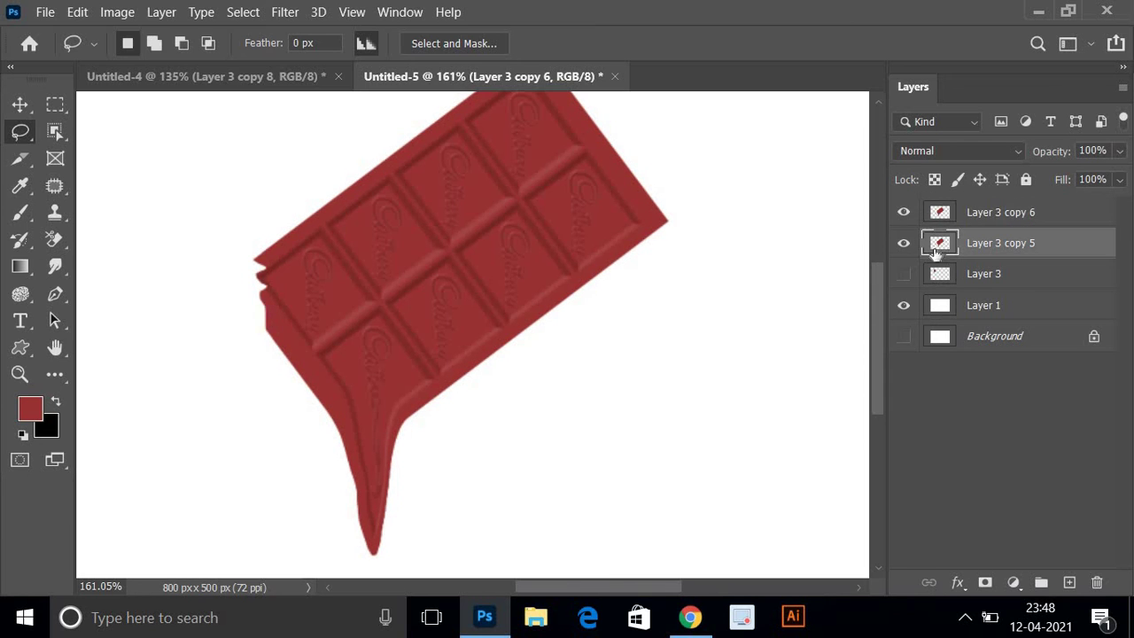
# Fill Layer 3 copy 5's shape with dark brown #663333, then deselect.
pyautogui.click(27, 410)
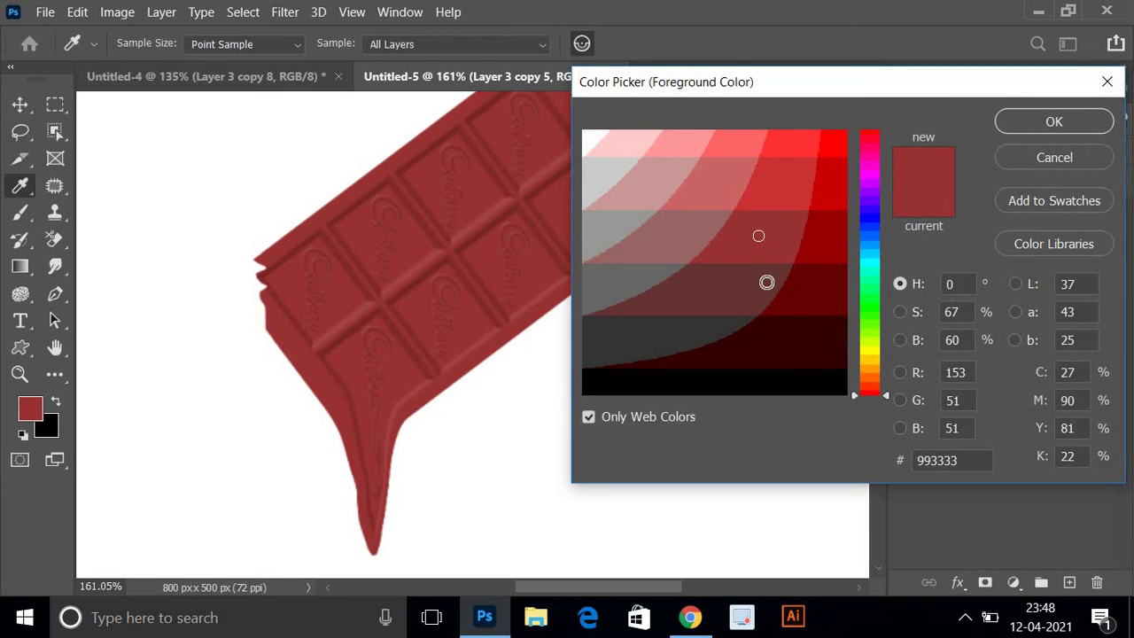
pyautogui.click(725, 283)
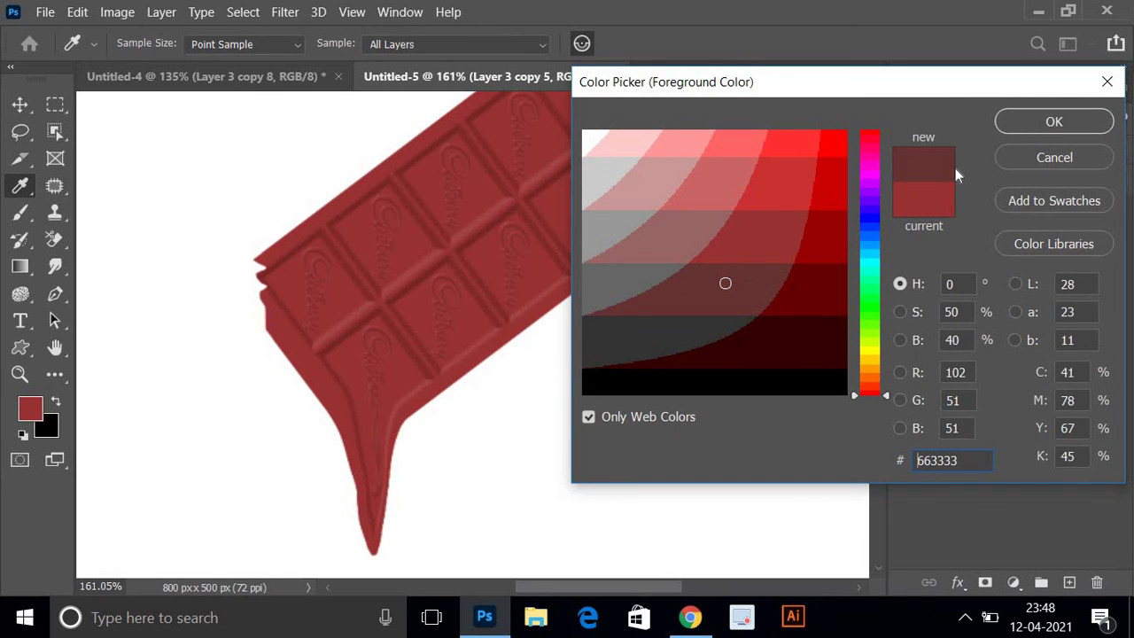
pyautogui.click(1035, 124)
pyautogui.press('l')
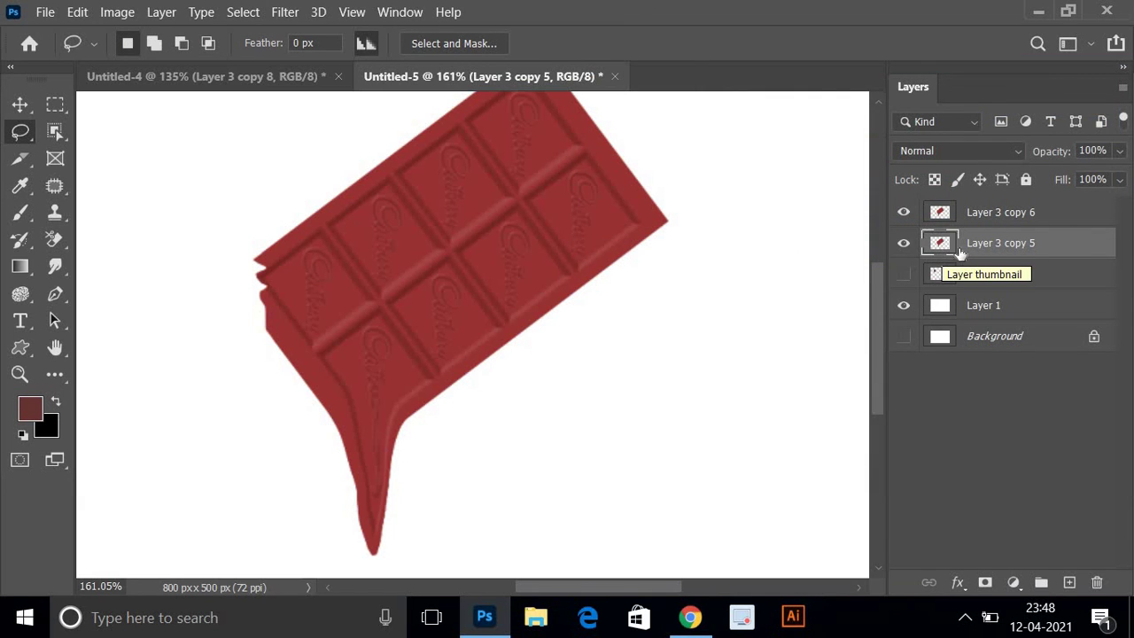
pyautogui.keyDown('ctrl'); pyautogui.click(940, 242); pyautogui.keyUp('ctrl')
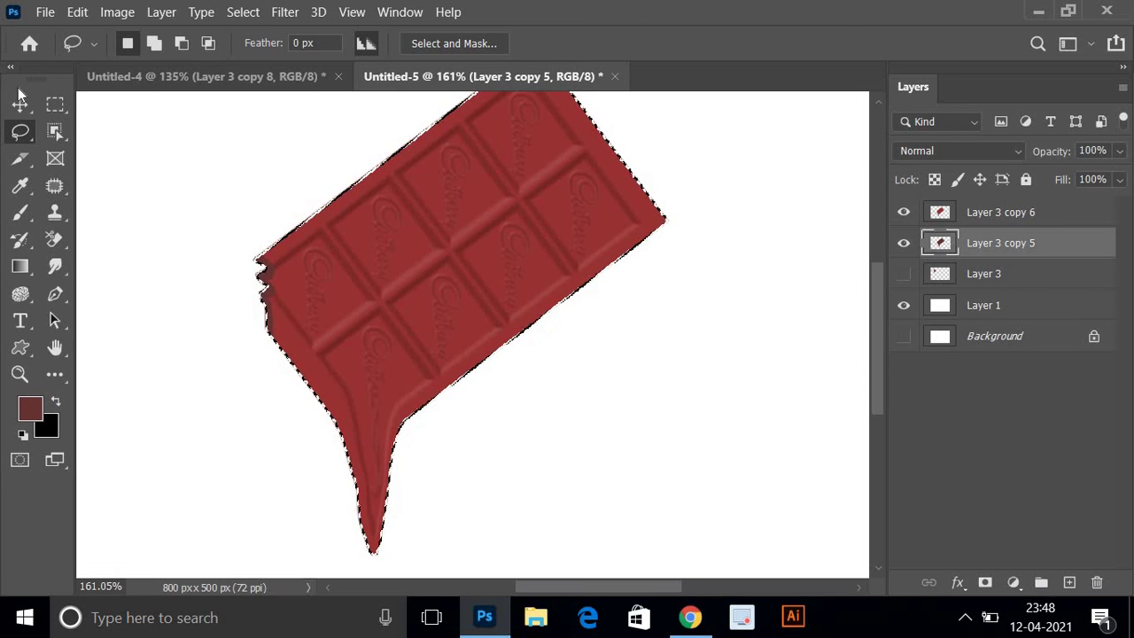
pyautogui.click(328, 330)
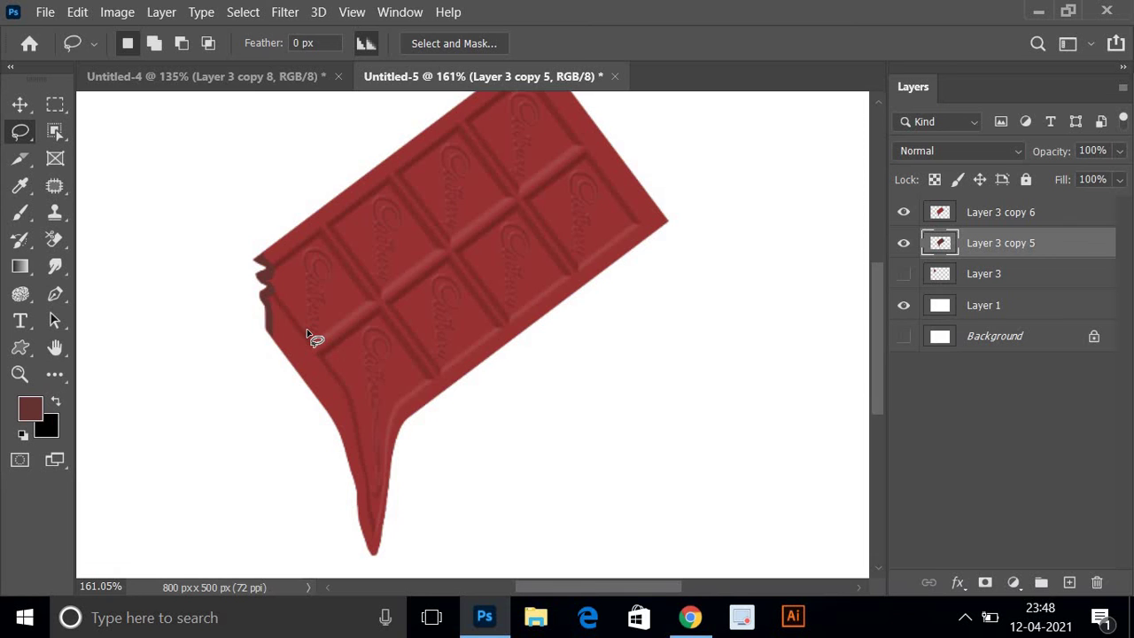
# Select Layer 3 copy 5 and Layer 3 copy 6 together and merge them with Ctrl+E.
pyautogui.scroll(1, 305, 328)
pyautogui.scroll(1, 306, 328)
pyautogui.scroll(-3, 306, 328)
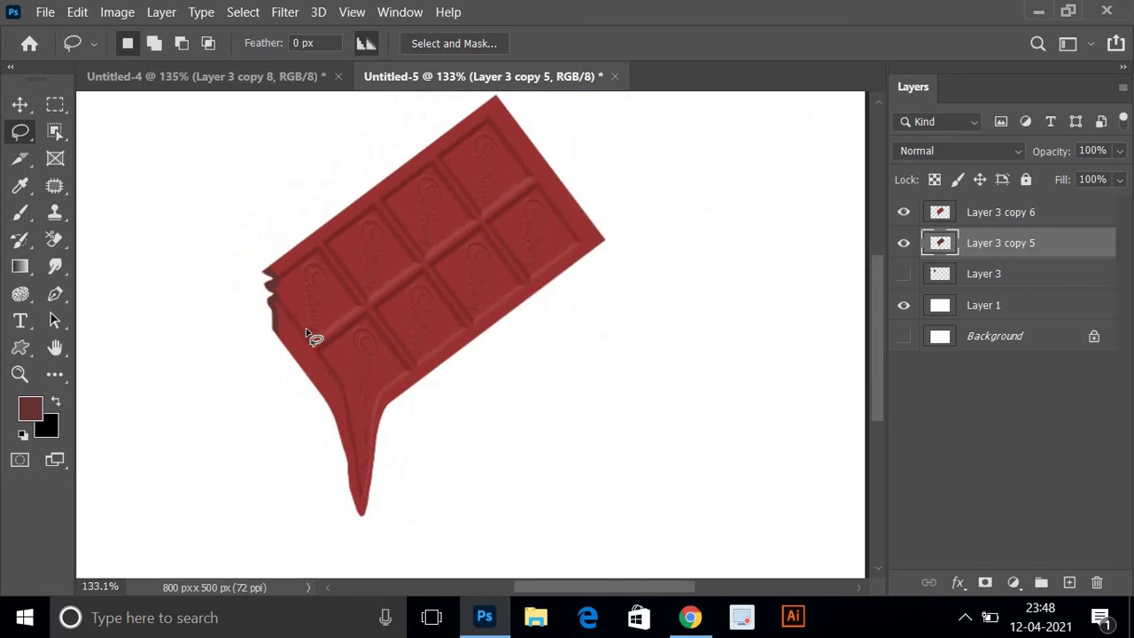
pyautogui.scroll(-1, 306, 328)
pyautogui.moveTo(339, 393); pyautogui.dragTo(333, 306)
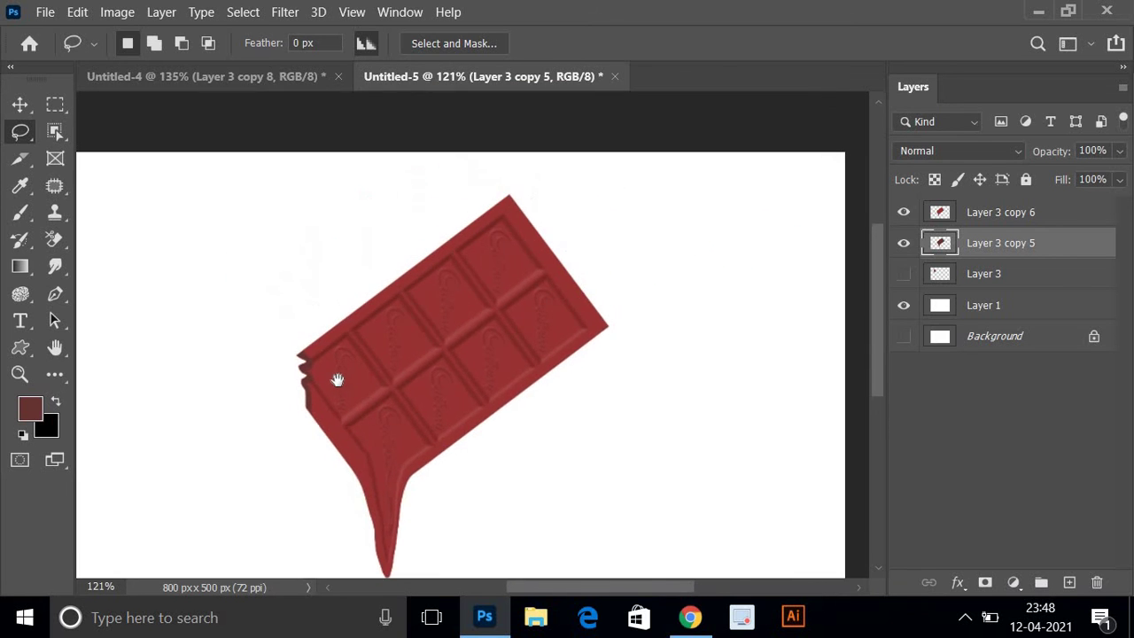
pyautogui.click(999, 220)
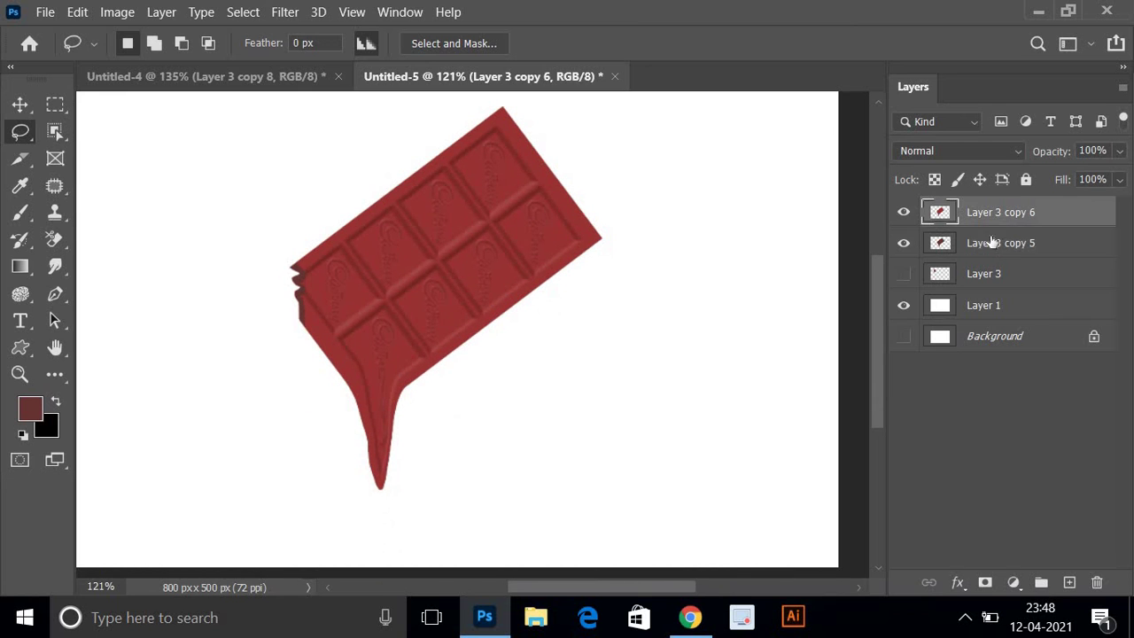
pyautogui.click(992, 245)
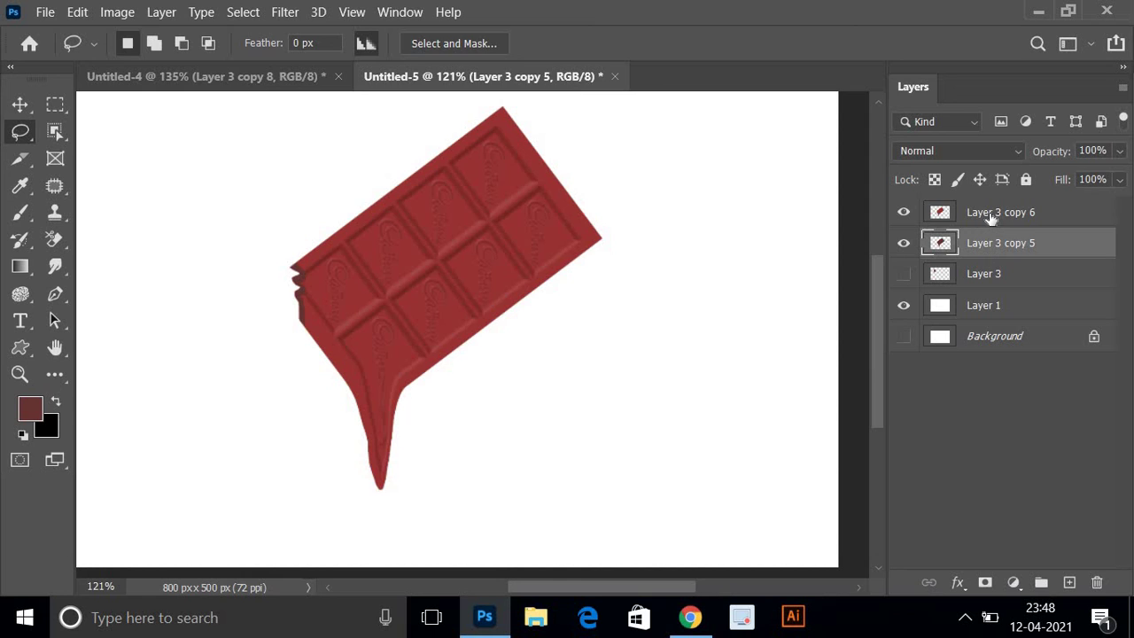
pyautogui.keyDown('shift'); pyautogui.click(991, 218); pyautogui.keyUp('shift')
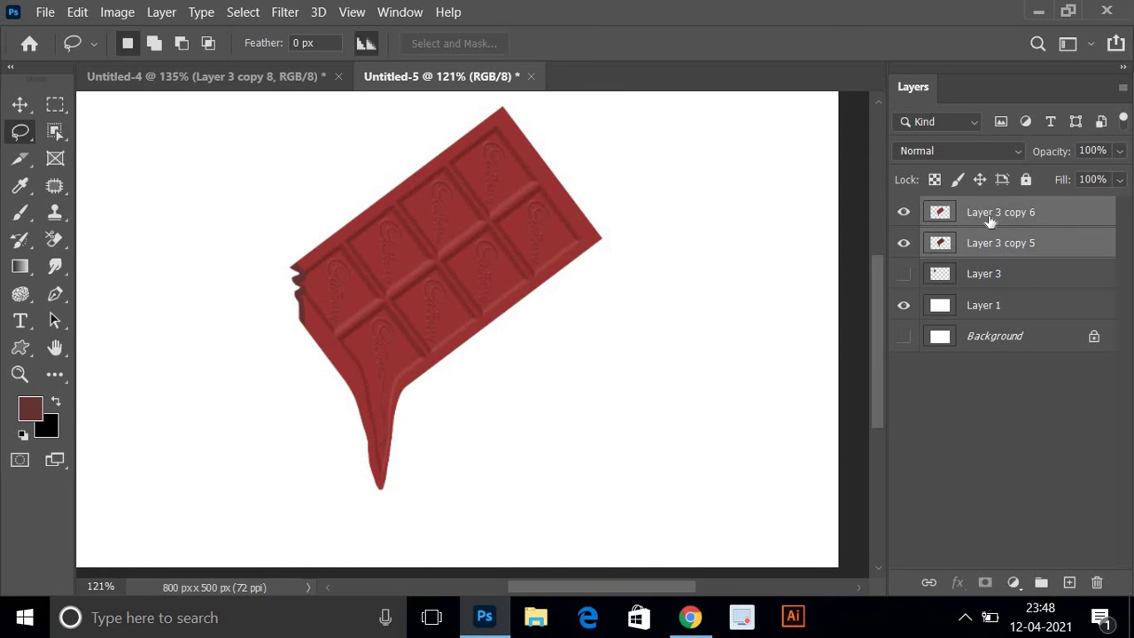
pyautogui.click(987, 247)
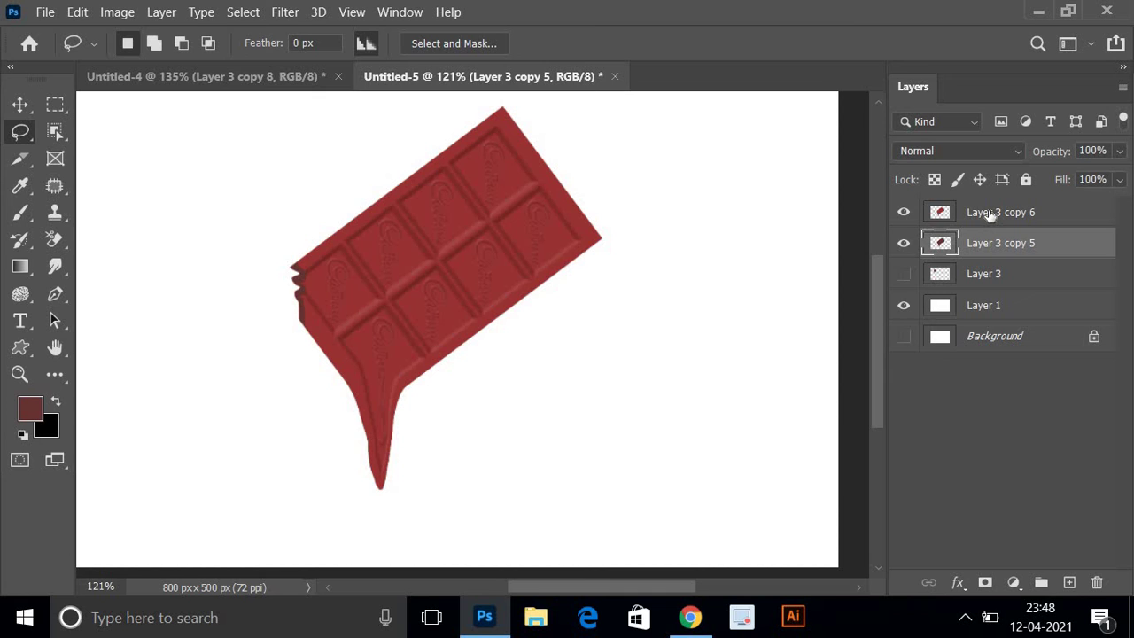
pyautogui.keyDown('ctrl'); pyautogui.click(990, 216); pyautogui.keyUp('ctrl')
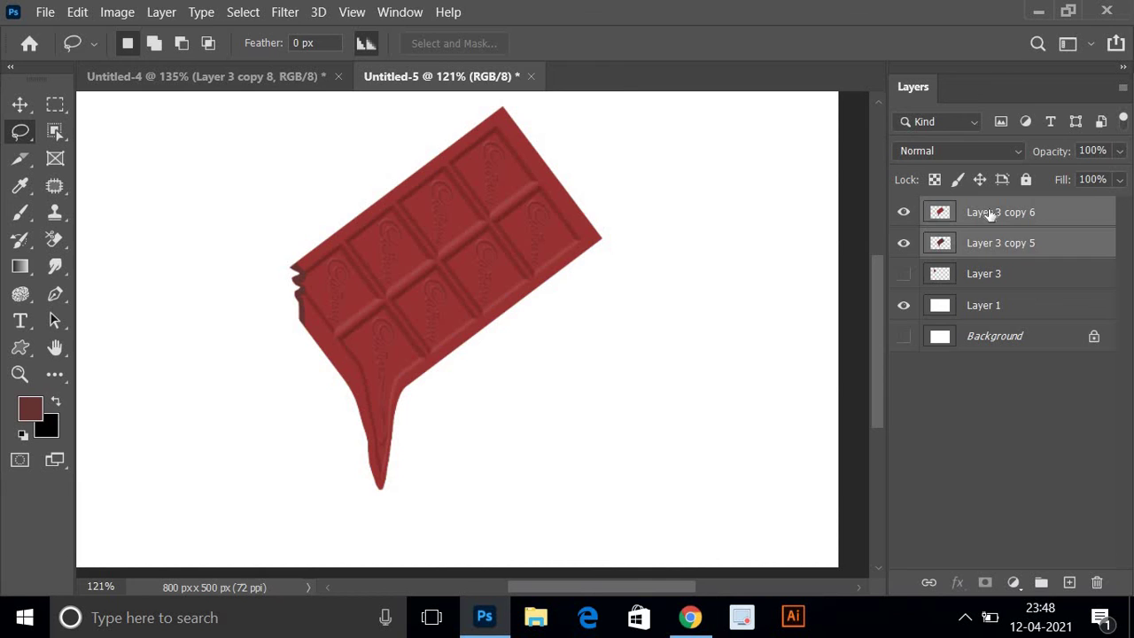
pyautogui.hotkey('ctrl', 'e')
pyautogui.moveTo(486, 288); pyautogui.dragTo(557, 303)
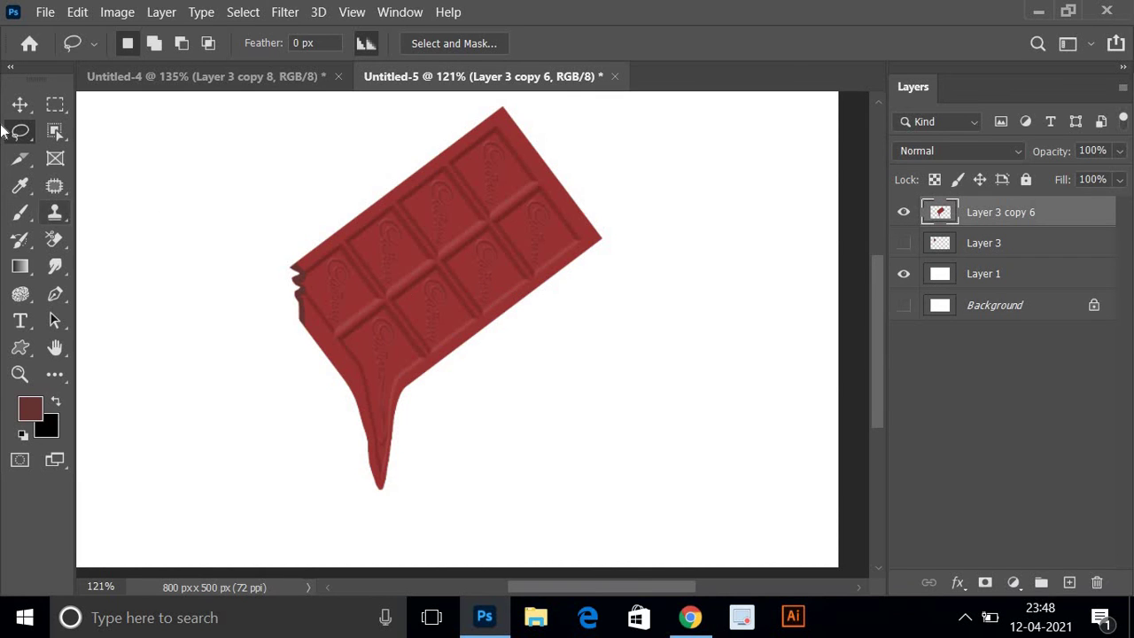
# Nudge the merged chocolate bar slightly right and zoom to review it.
pyautogui.press('v')
pyautogui.moveTo(476, 267); pyautogui.dragTo(496, 283)
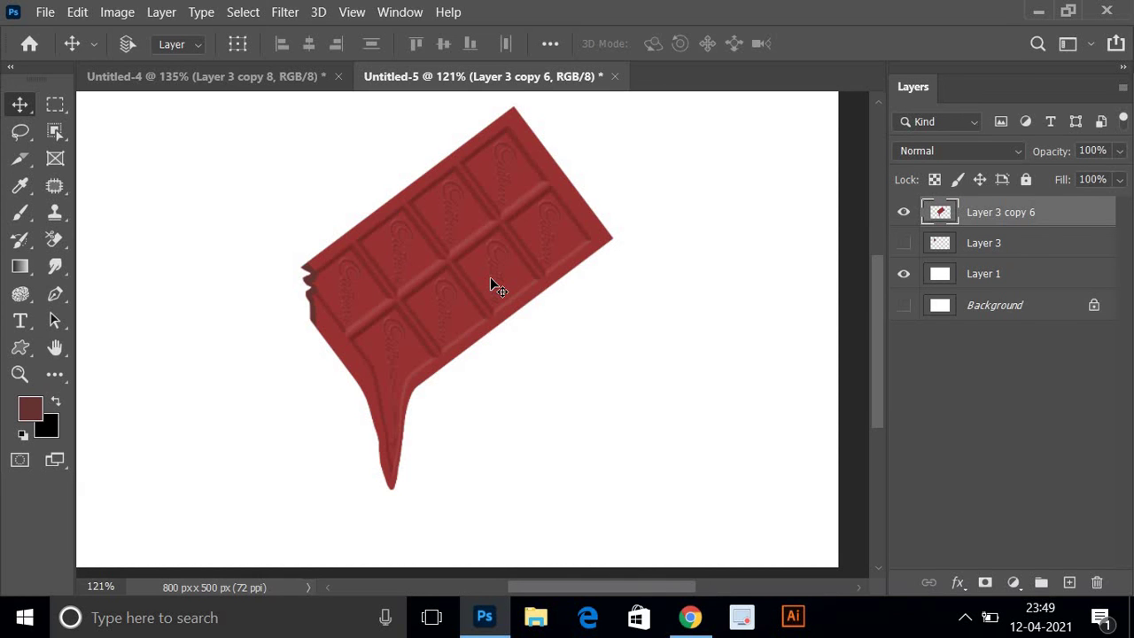
pyautogui.scroll(2, 490, 277)
pyautogui.moveTo(476, 299); pyautogui.dragTo(494, 304)
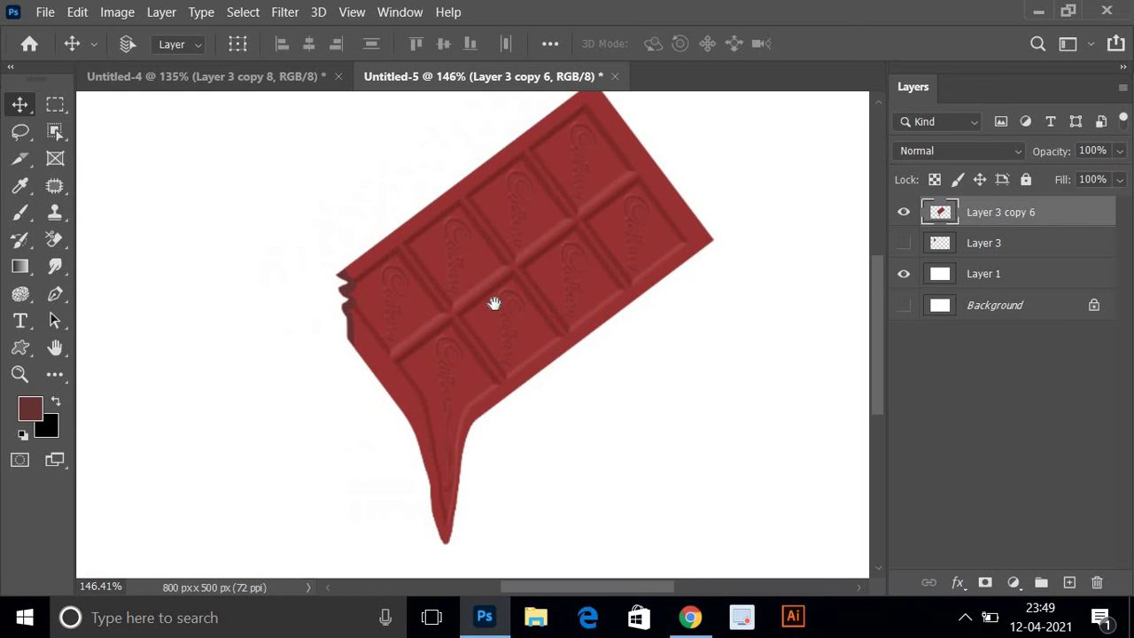
pyautogui.scroll(-1, 494, 312)
pyautogui.scroll(-1, 495, 312)
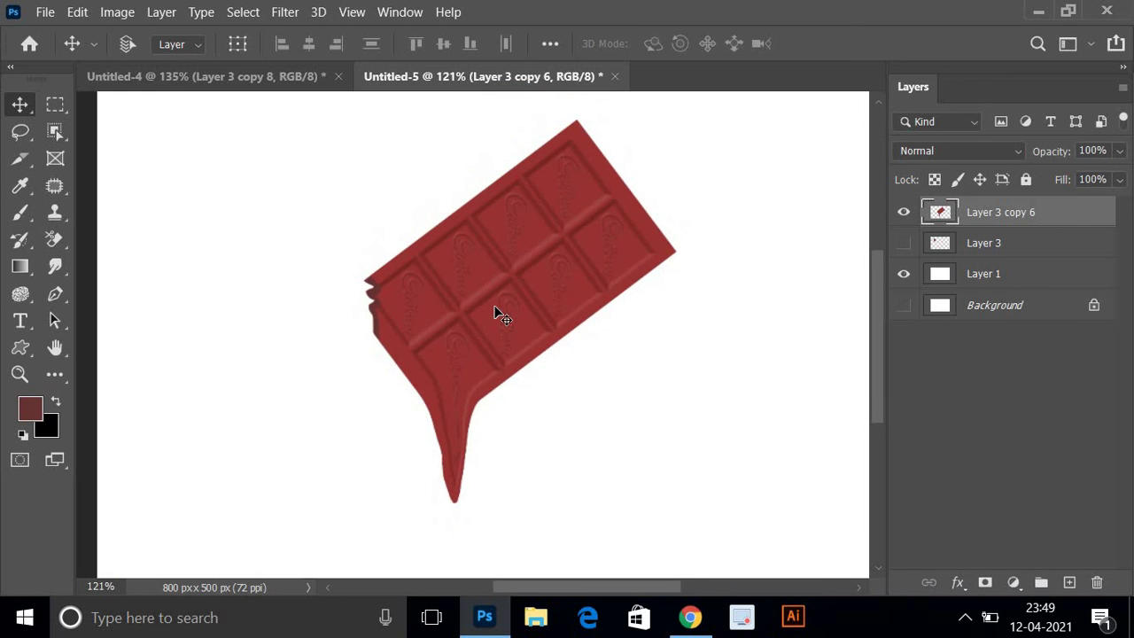
pyautogui.scroll(1, 494, 311)
pyautogui.scroll(1, 494, 312)
pyautogui.scroll(-2, 501, 316)
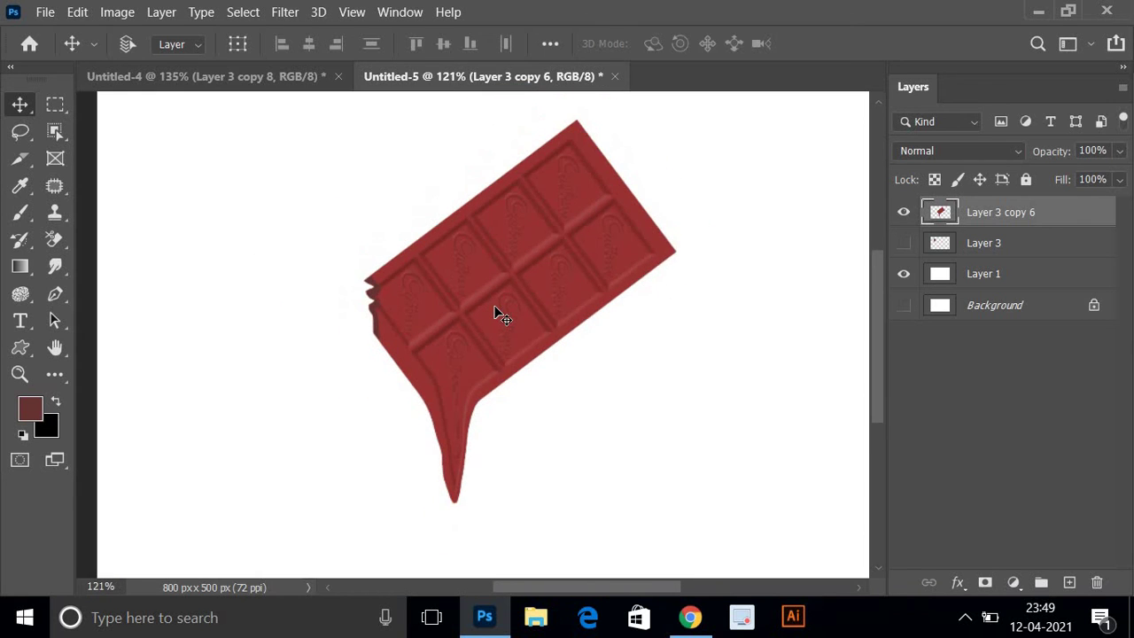